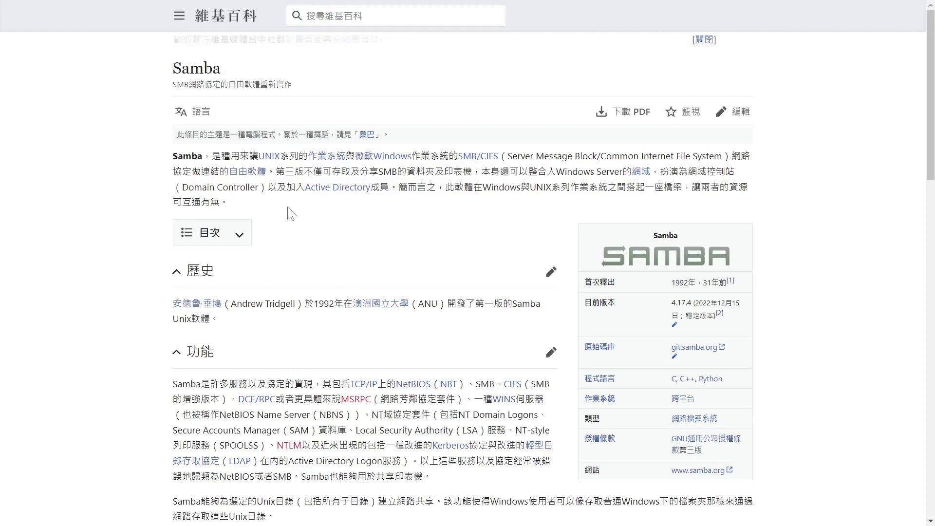
- Read the Samba article's introduction on bridging Windows and UNIX, and the paragraph on sharing Unix directories over the network
left_click_drag(443, 187, 449, 203)
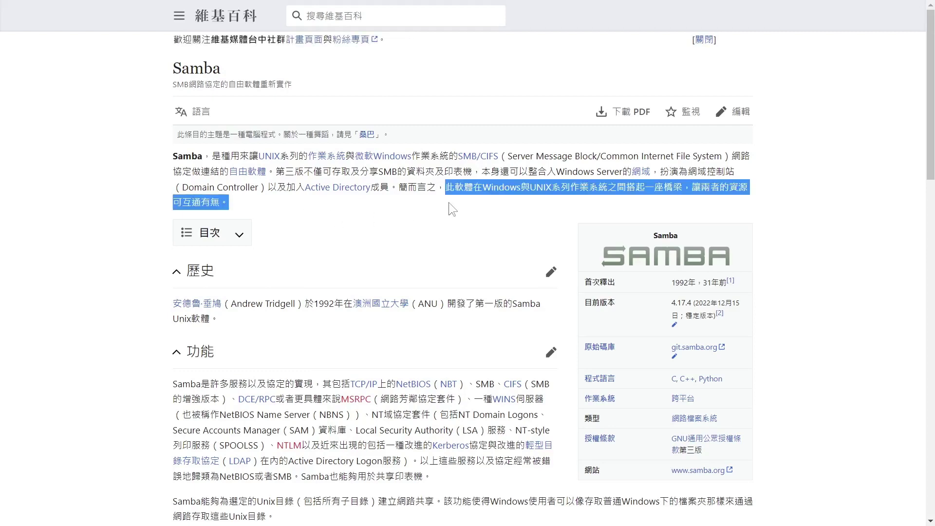
left_click(366, 214)
scroll(366, 214, "down", 1)
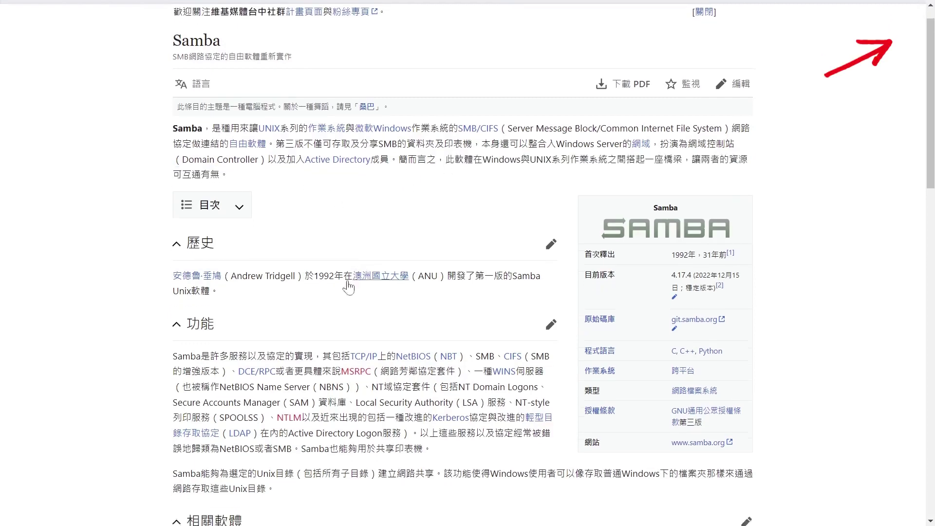
left_click_drag(169, 444, 314, 455)
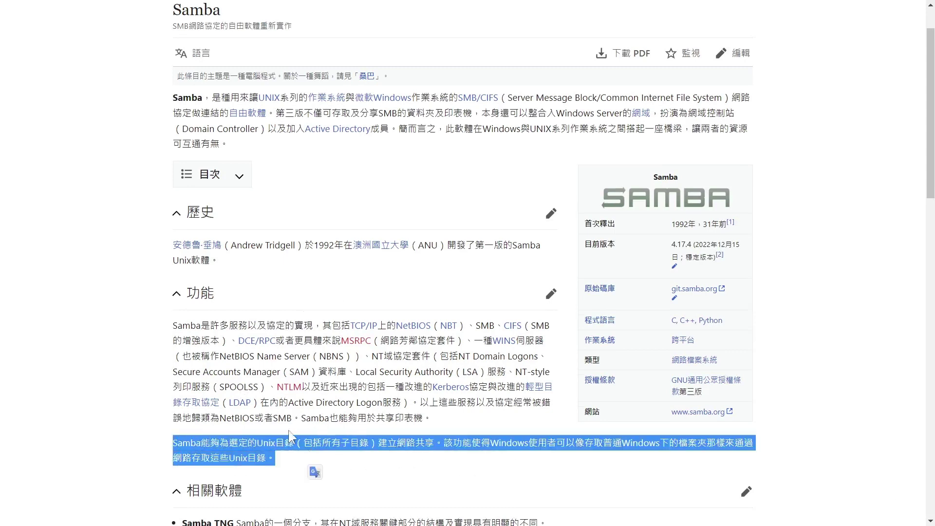
left_click(141, 404)
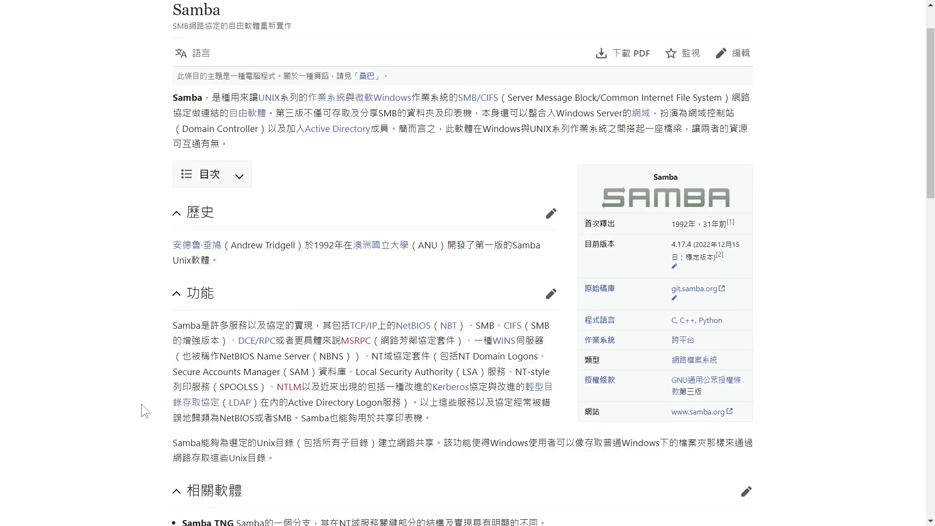
scroll(141, 405, "up", 1)
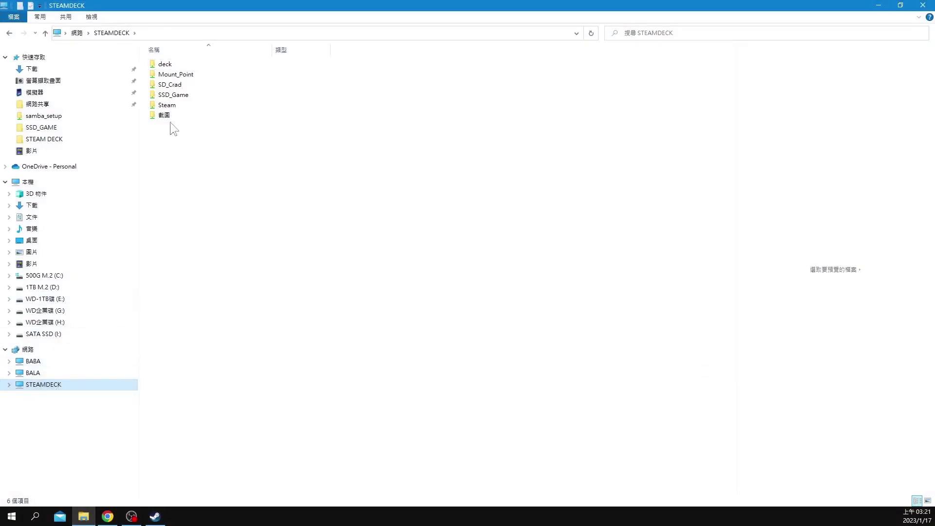
- Open the screenshots folder of game 367520 inside the 截圖 share on STEAMDECK
left_click(201, 115)
left_click(209, 107)
left_click_drag(230, 151, 204, 161)
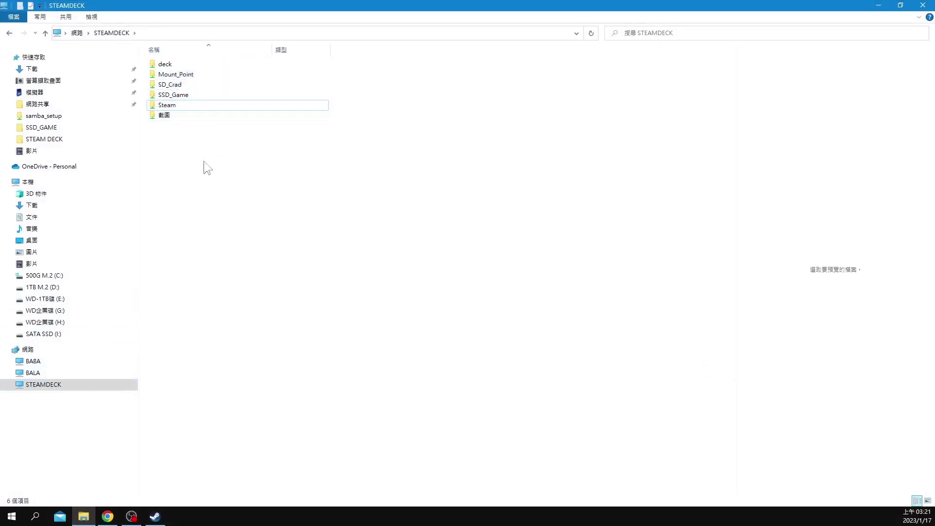
left_click(197, 119)
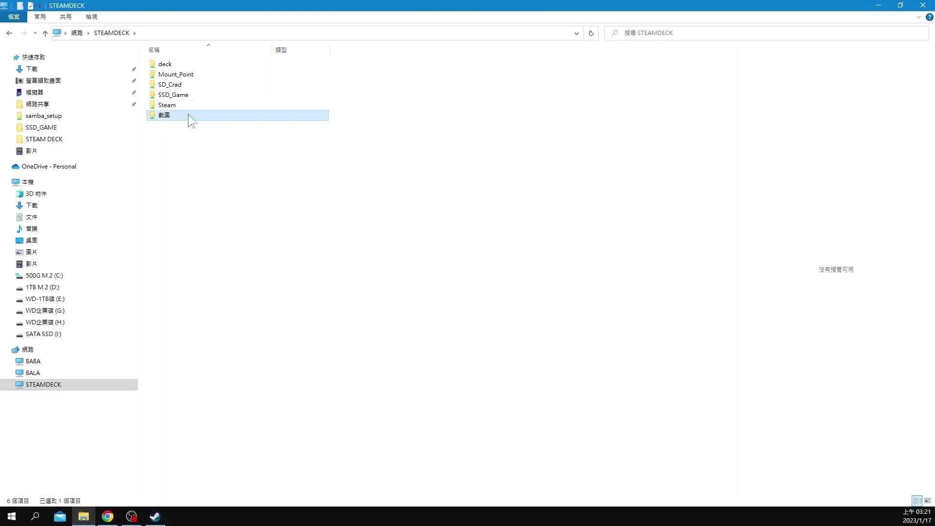
double_click(188, 114)
double_click(193, 78)
double_click(197, 66)
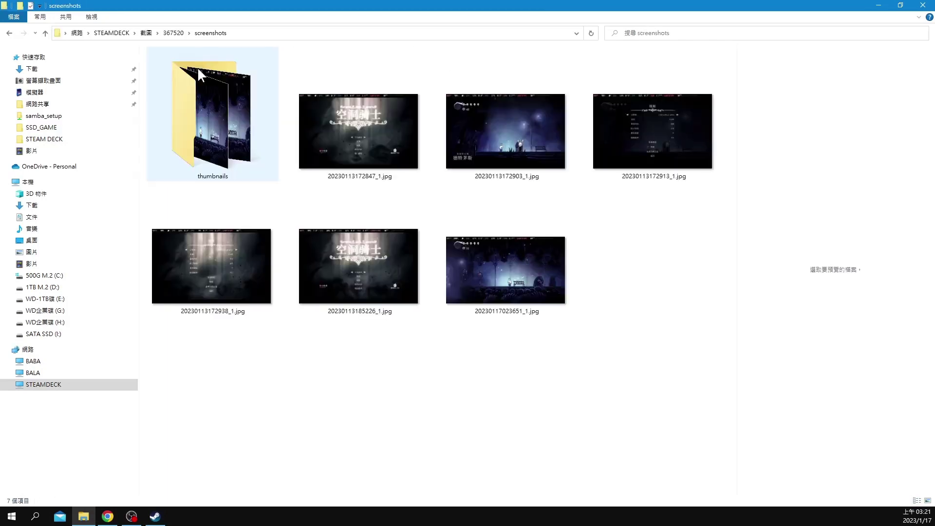
left_click(348, 150)
left_click(475, 141)
left_click(492, 259)
left_click(362, 230)
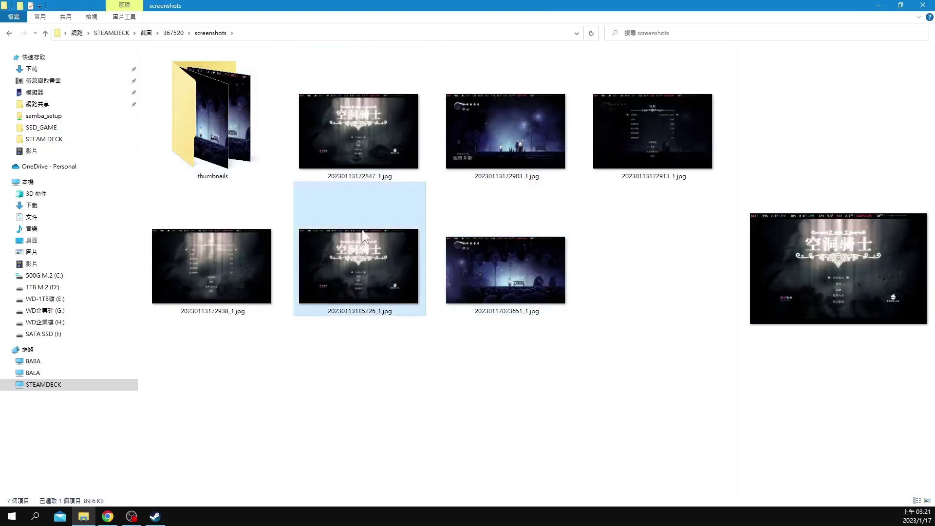
left_click(478, 224)
double_click(454, 244)
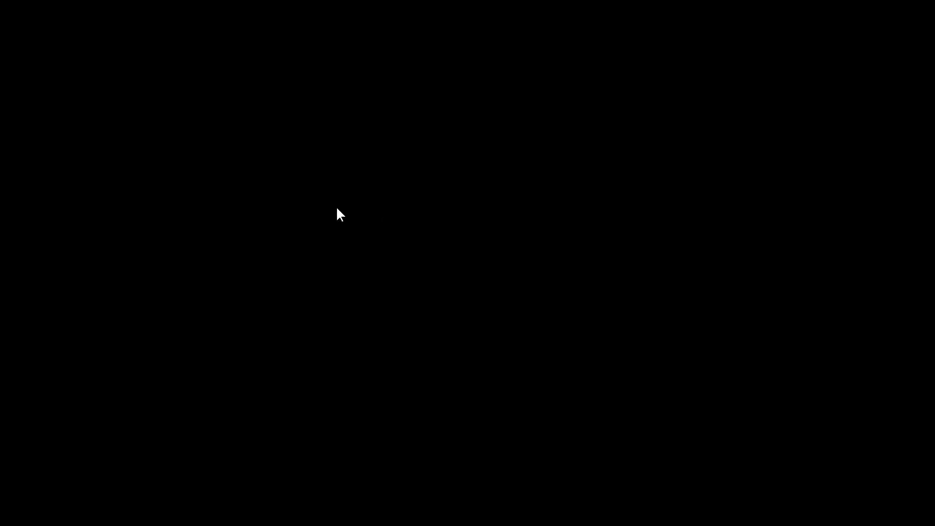
key("Escape")
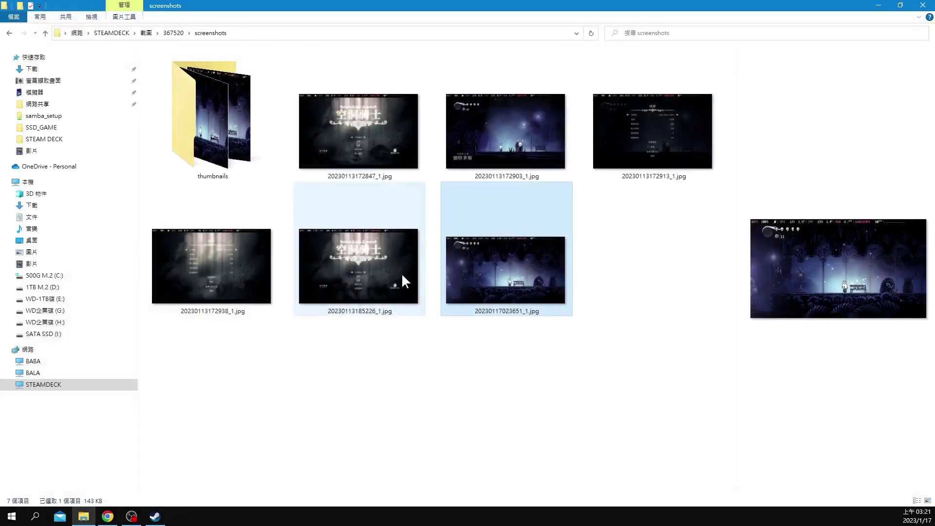
- Return to the STEAMDECK share list and look into the Desktop and Downloads folders of the deck share
left_click(47, 37)
left_click(48, 37)
left_click(48, 36)
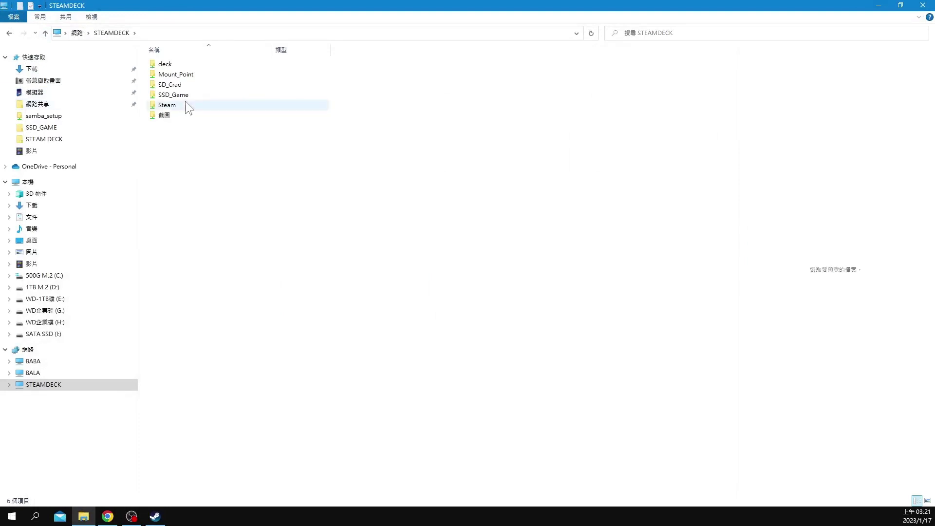
double_click(193, 65)
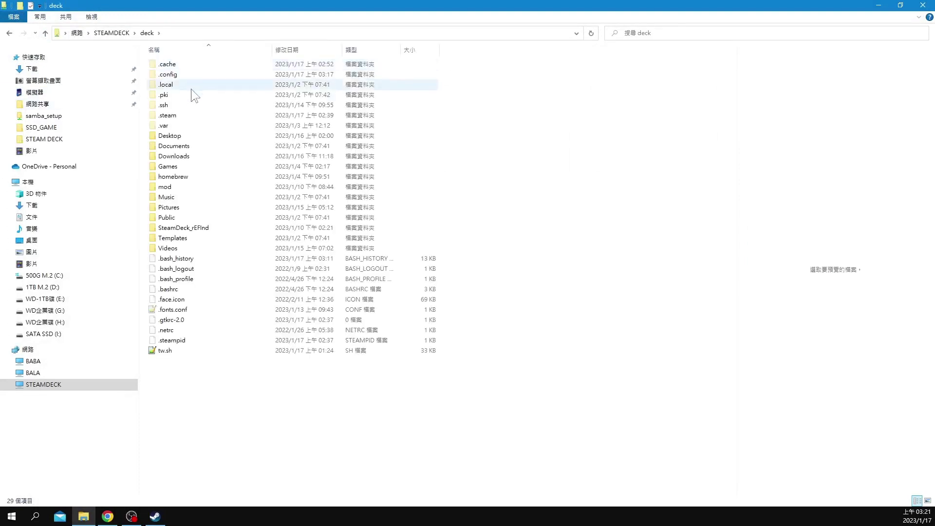
double_click(205, 136)
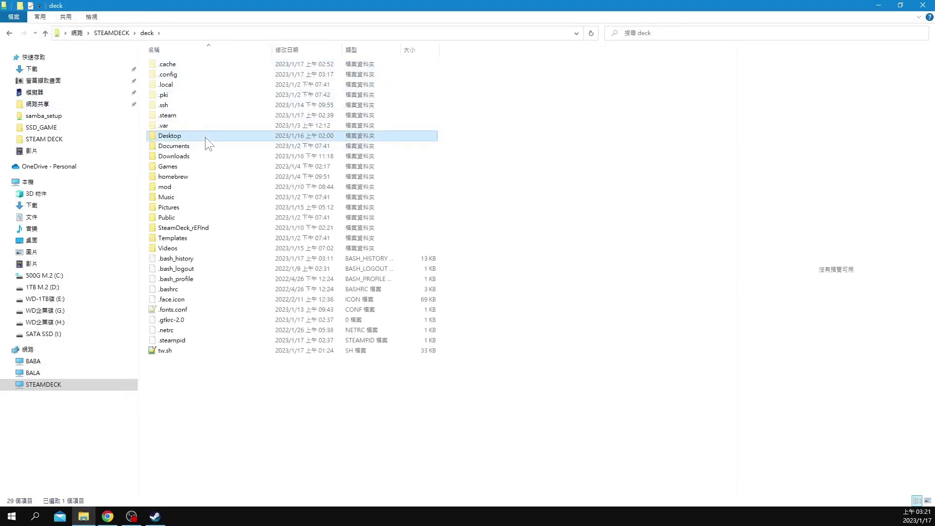
left_click(45, 33)
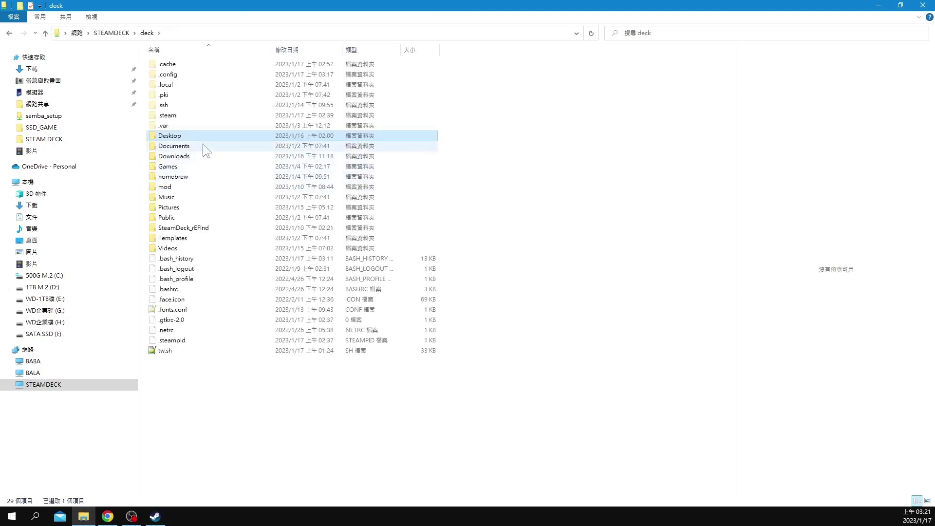
double_click(203, 156)
left_click(45, 34)
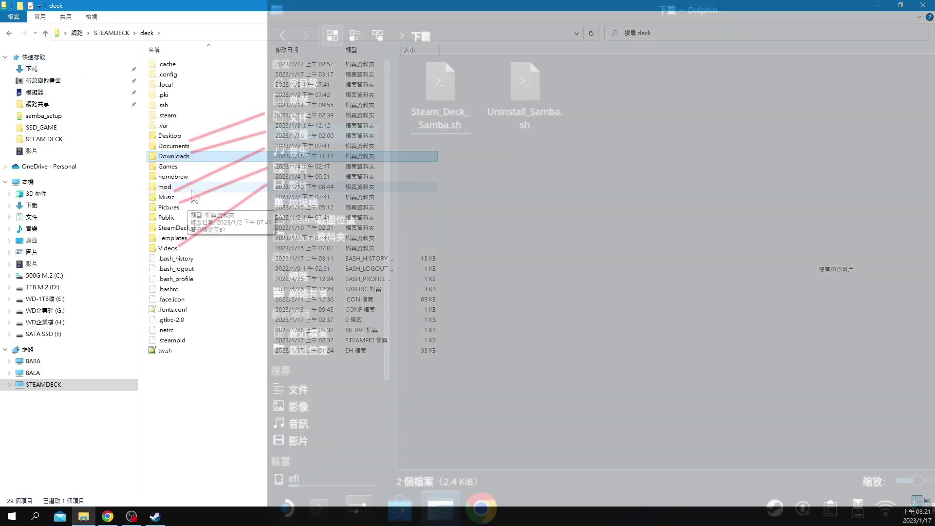
- Go through the homebrew, Music, Pictures and Videos folders in the deck share, selecting each in turn
left_click(219, 176)
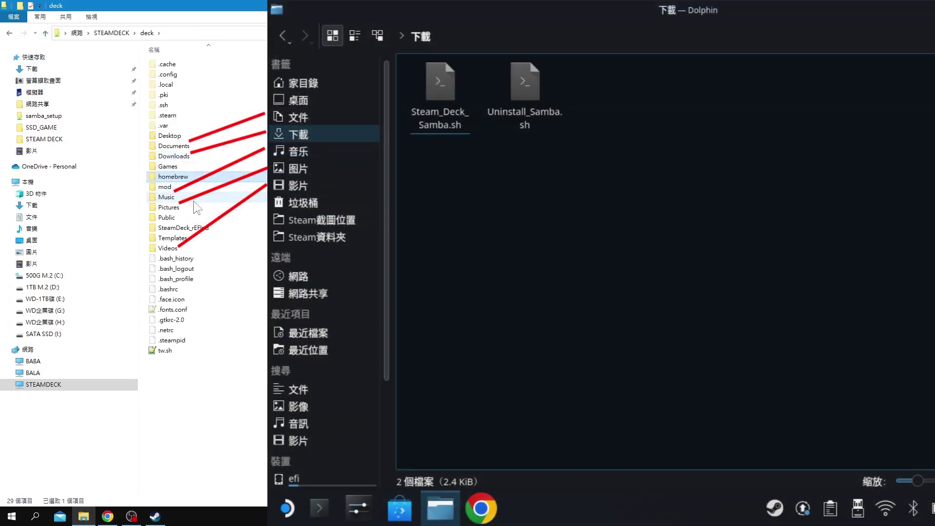
left_click(194, 200)
left_click(200, 209)
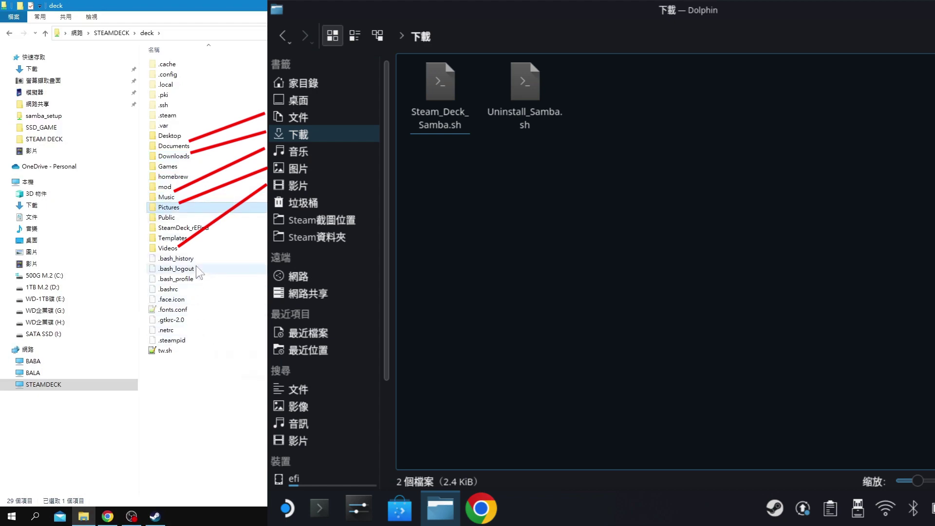
left_click(195, 250)
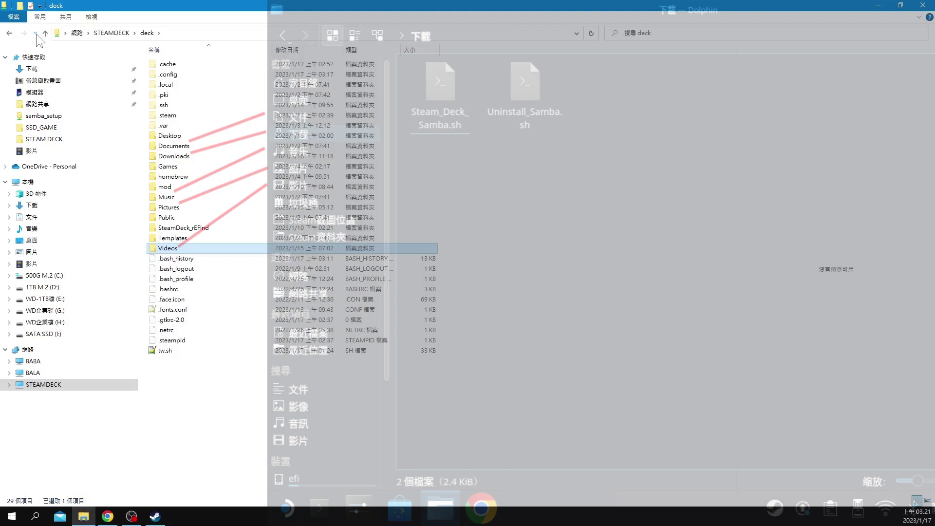
- Go back to the STEAMDECK shares and examine the drive folders inside Mount_Point
left_click(45, 33)
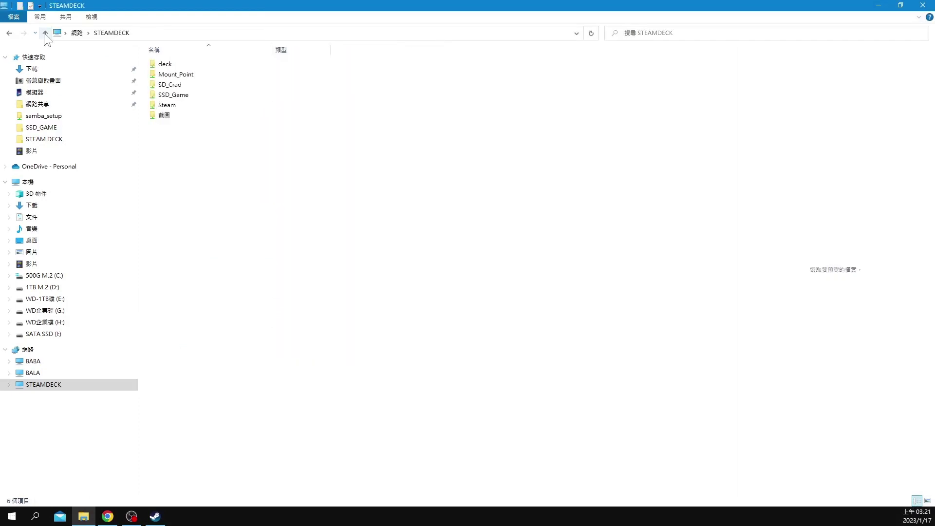
double_click(209, 74)
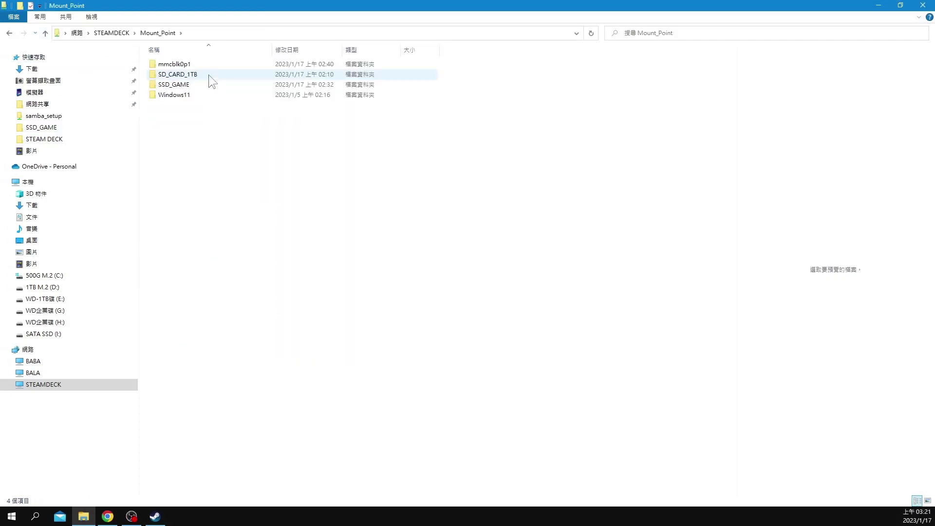
left_click_drag(214, 126, 183, 65)
left_click(204, 124)
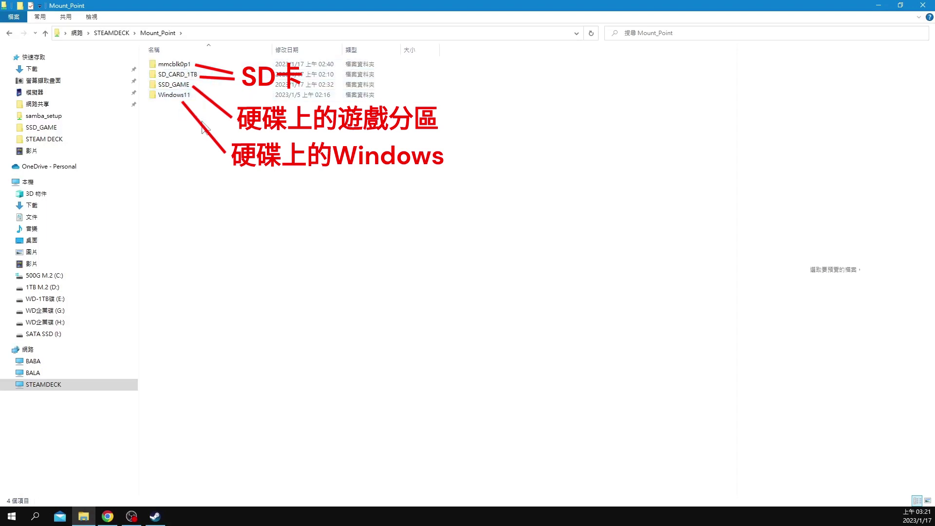
- Map the SSD_Game share on STEAMDECK as network drive Z: and close the newly opened drive window
left_click(196, 88)
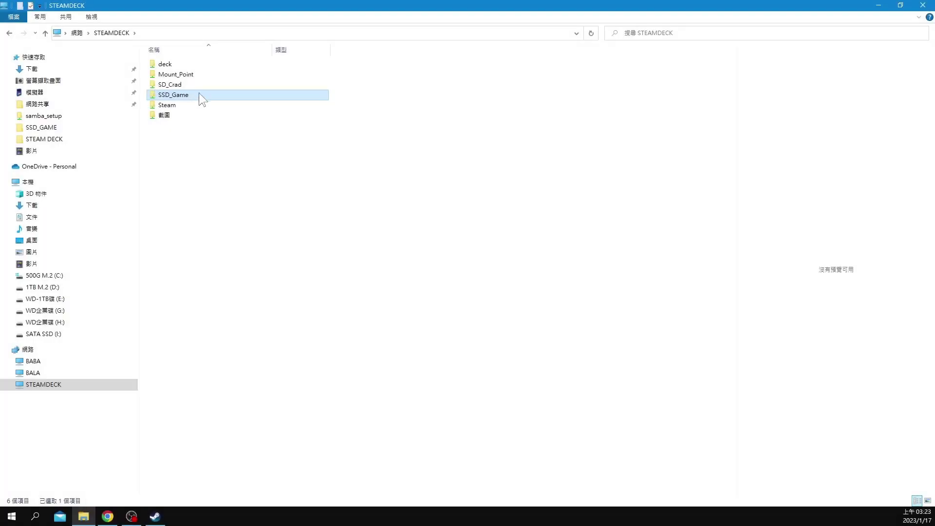
right_click(200, 94)
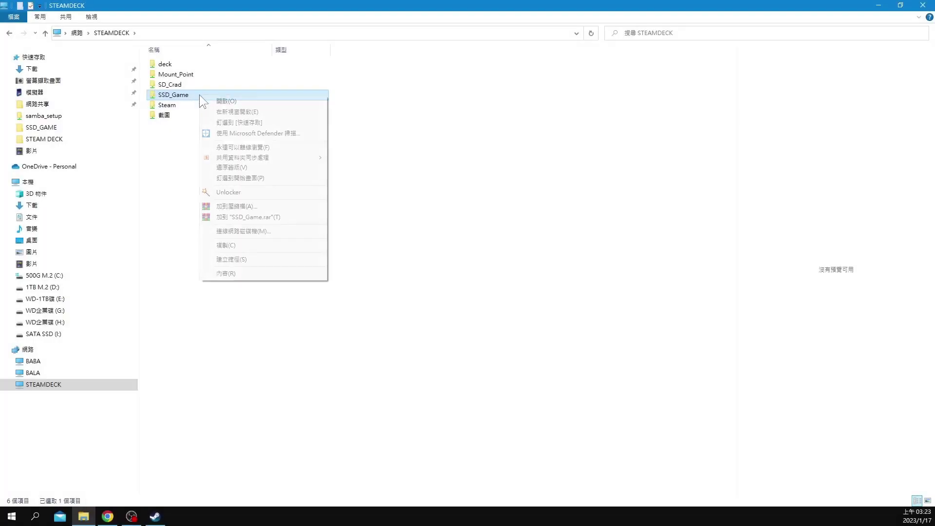
left_click(244, 232)
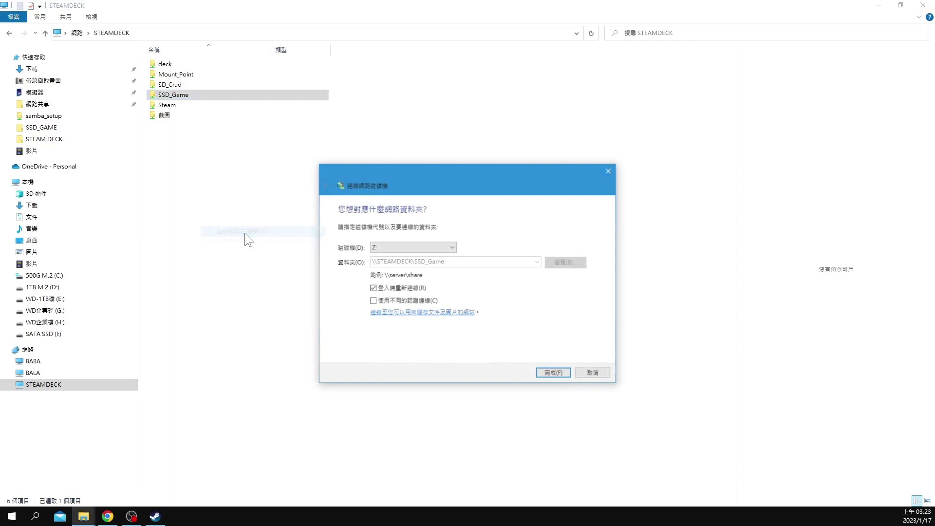
left_click(419, 248)
left_click(407, 256)
left_click(554, 373)
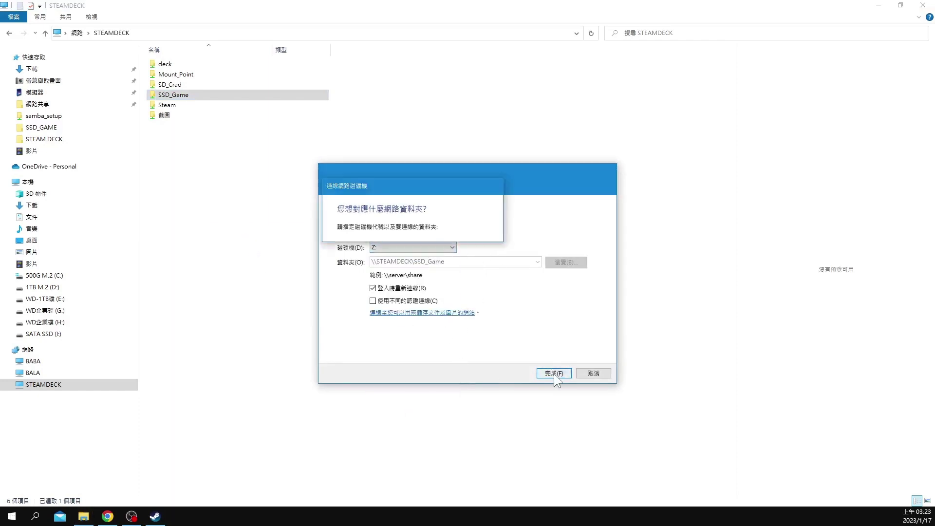
left_click(923, 5)
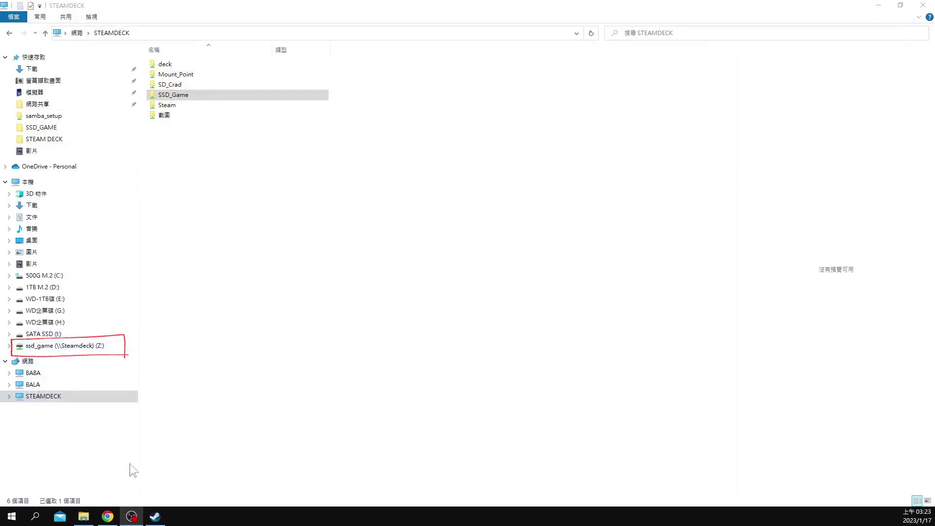
- Switch to Steam and open the library folder storage manager from the download settings
left_click(155, 517)
left_click(13, 9)
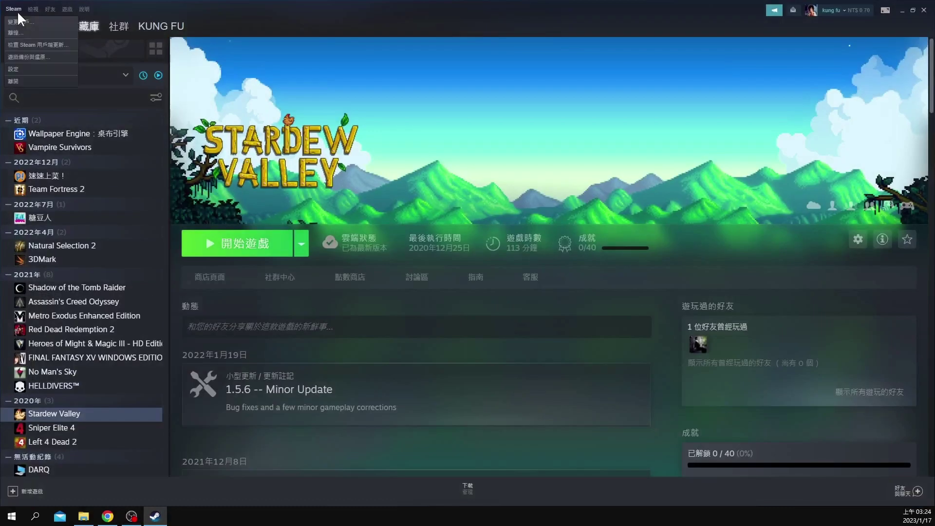
left_click(24, 69)
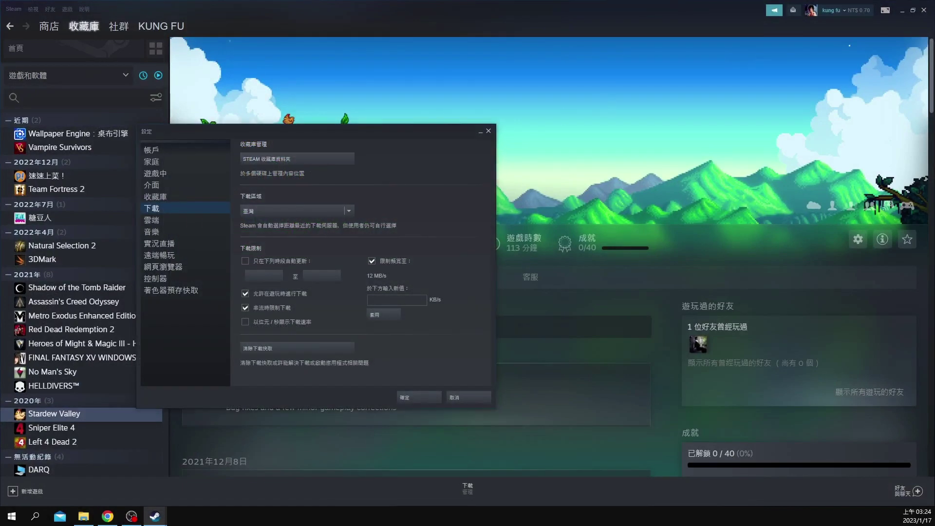
left_click(297, 159)
- Add the SSD_Game (Z:) network drive as a new Steam library folder
left_click(553, 146)
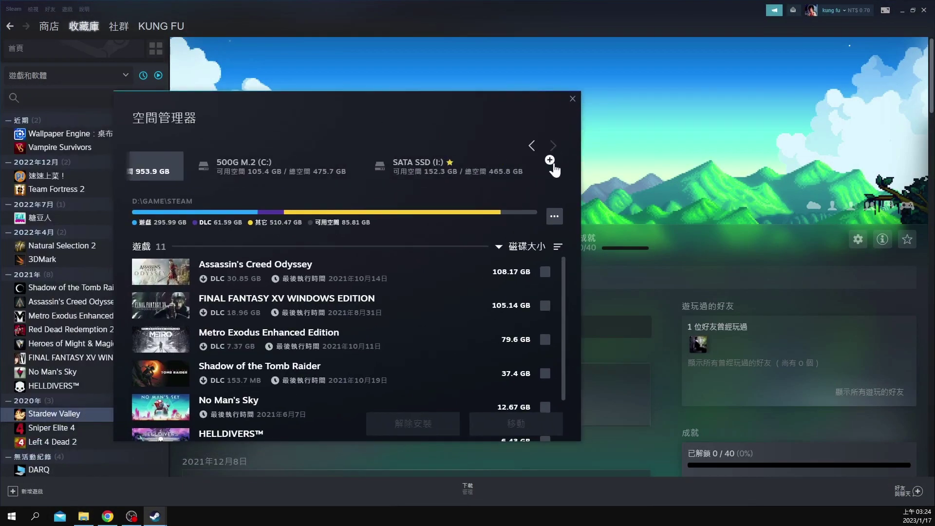
left_click(550, 161)
left_click(399, 250)
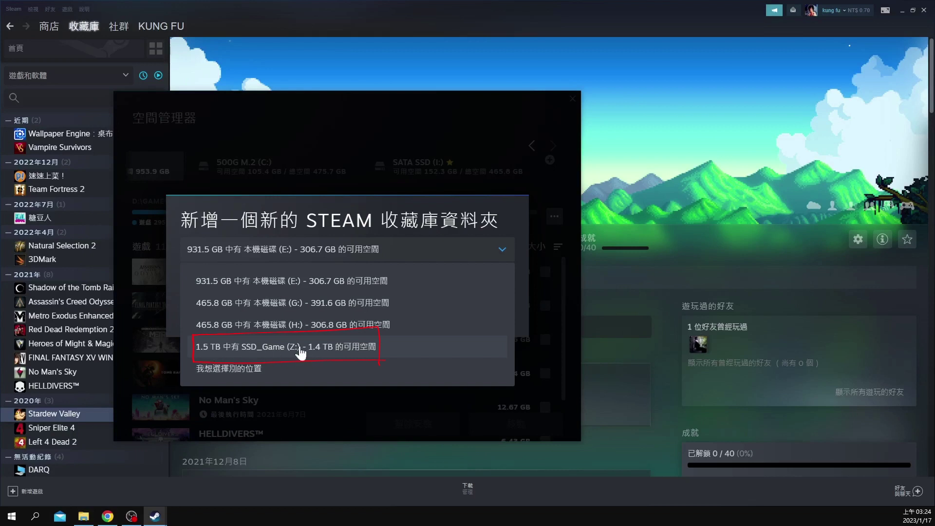
left_click(358, 354)
left_click(303, 318)
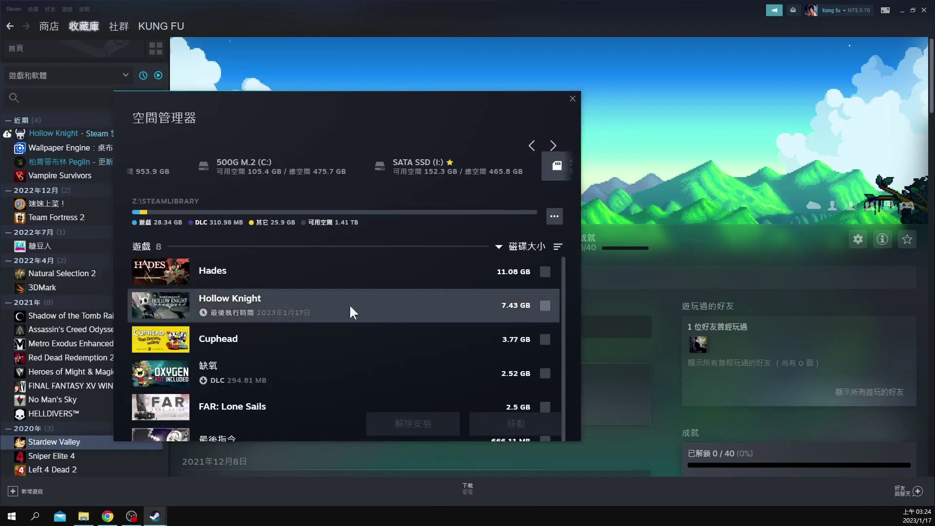
left_click(553, 147)
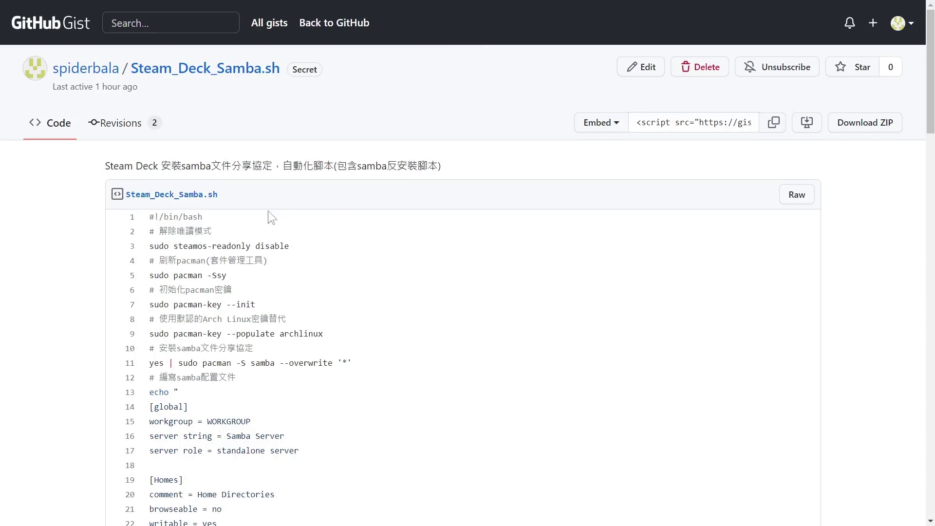
- Examine the Samba install script, the uninstall script and the author's usage notes in the gist
scroll(292, 234, "down", 3)
scroll(285, 224, "down", 3)
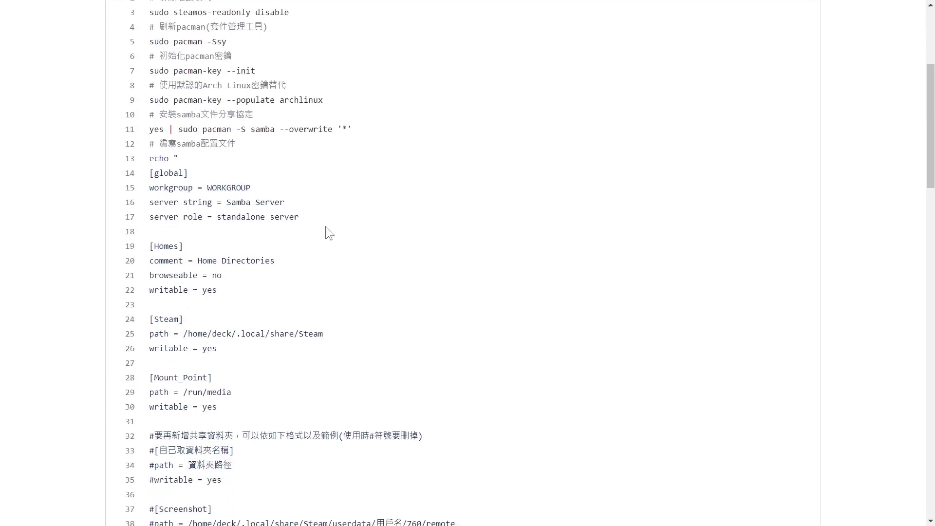
scroll(336, 223, "down", 2)
scroll(349, 220, "down", 4)
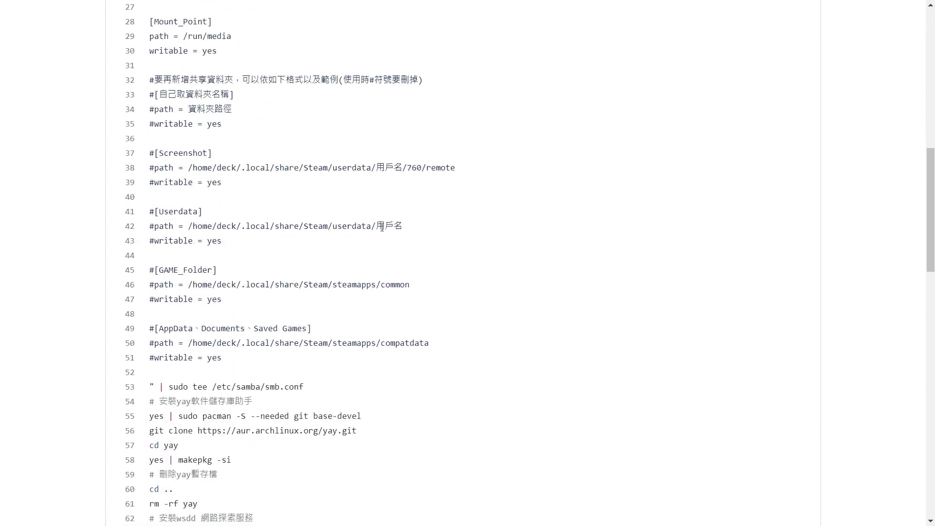
scroll(383, 224, "down", 6)
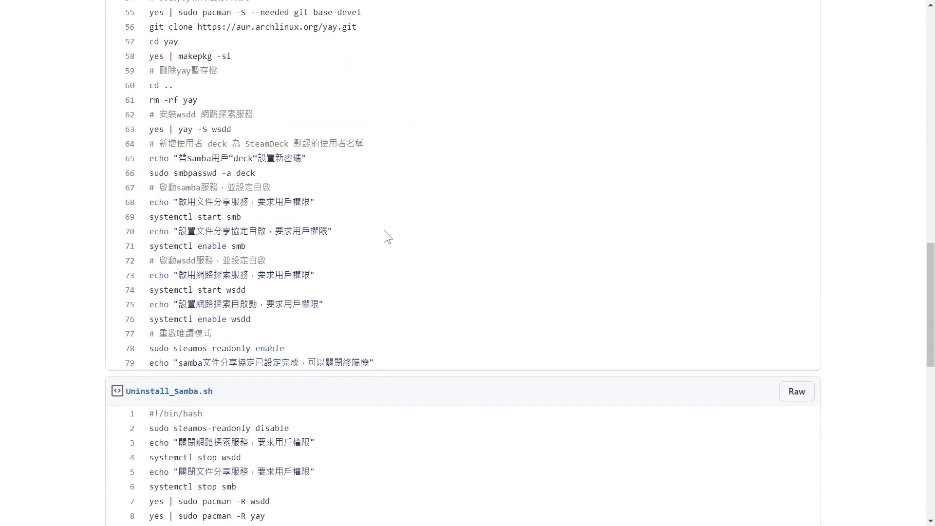
scroll(387, 237, "down", 1)
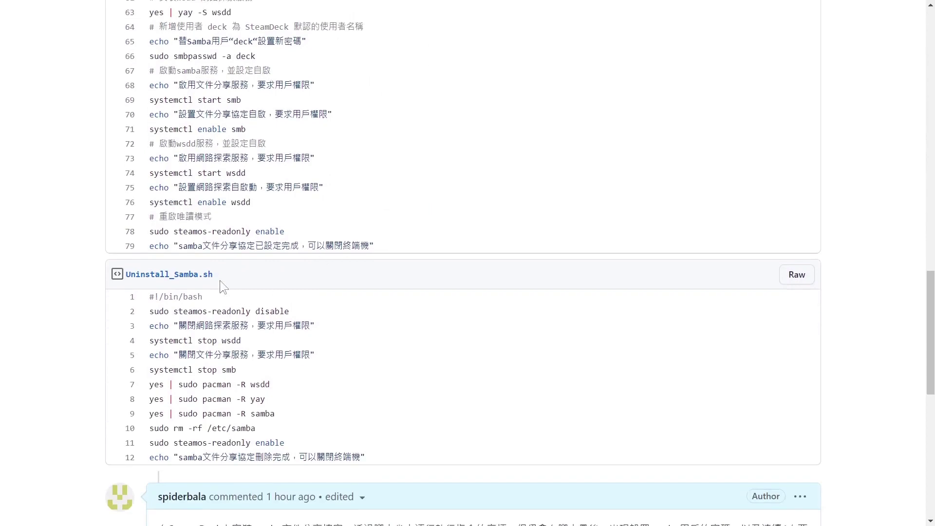
scroll(214, 244, "down", 1)
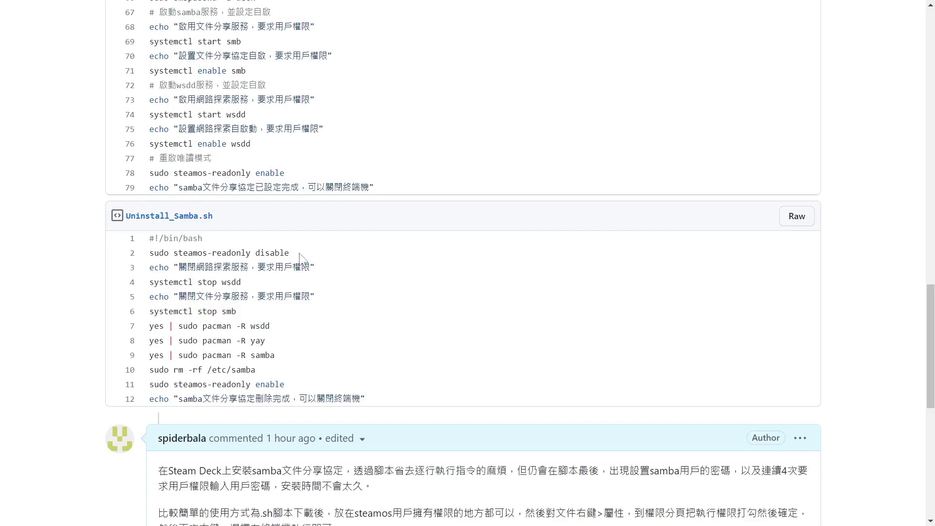
scroll(301, 258, "down", 2)
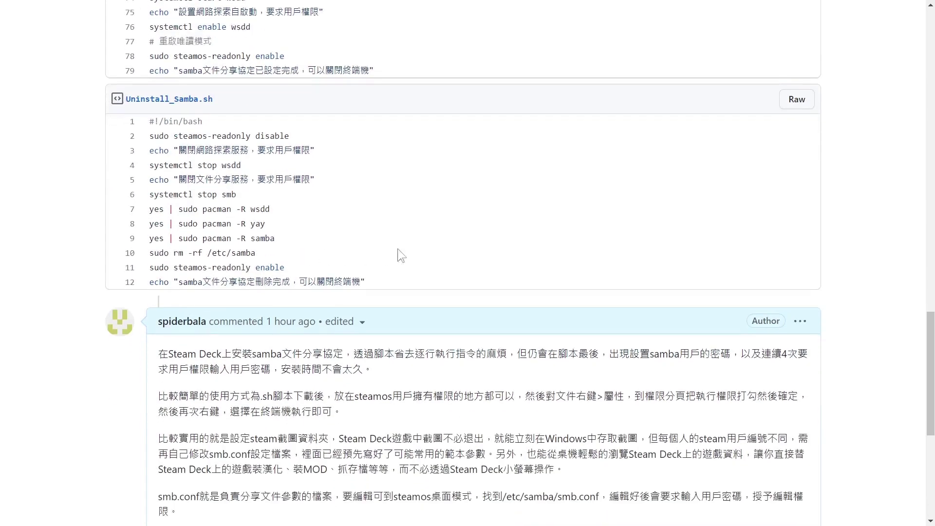
scroll(430, 258, "down", 2)
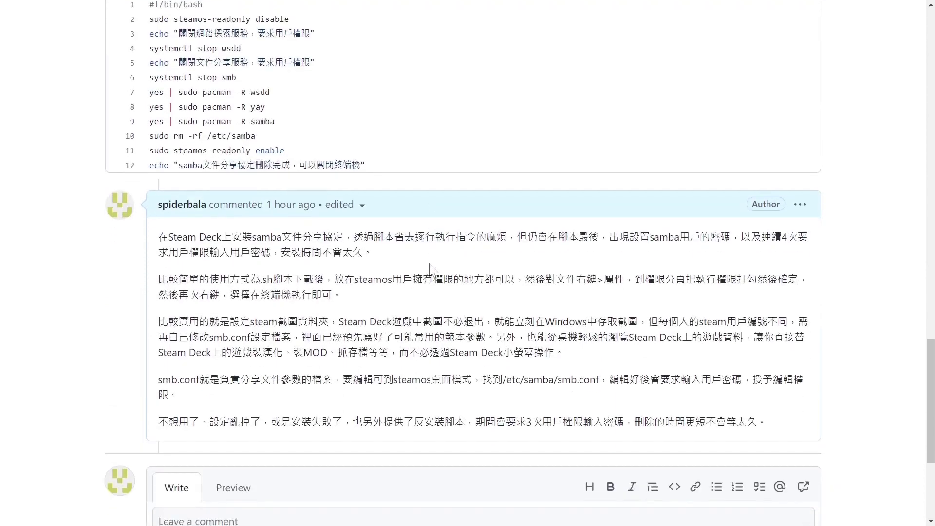
- Save the raw Steam_Deck_Samba.sh file to the 網路共享 folder, replacing the existing copy
scroll(429, 263, "up", 8)
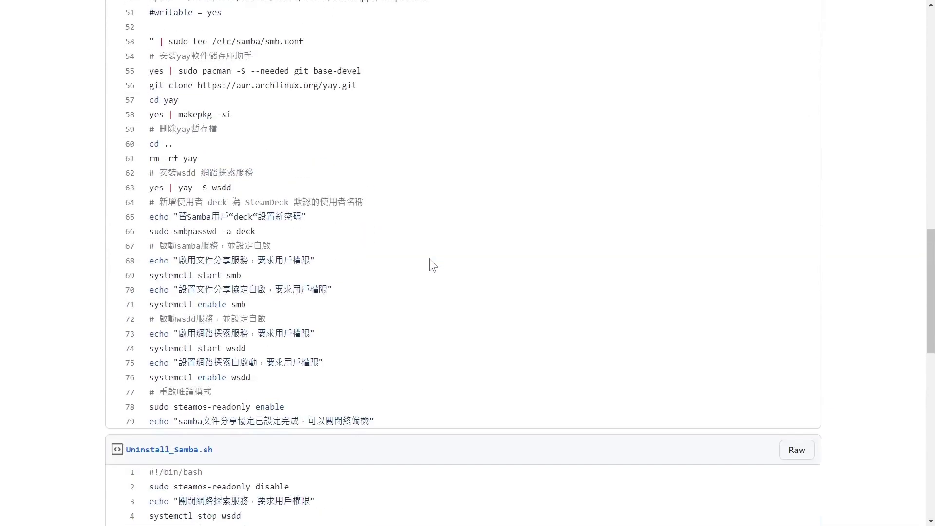
scroll(429, 259, "up", 5)
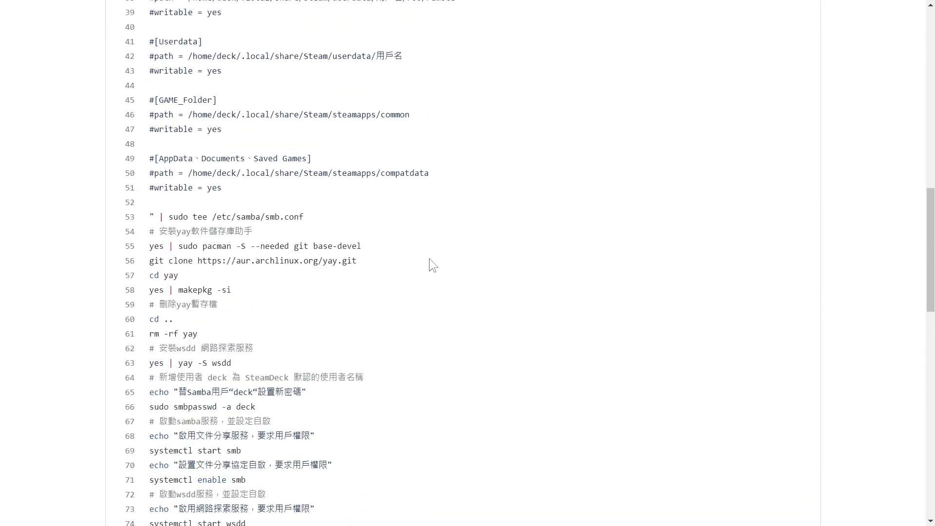
scroll(429, 259, "up", 7)
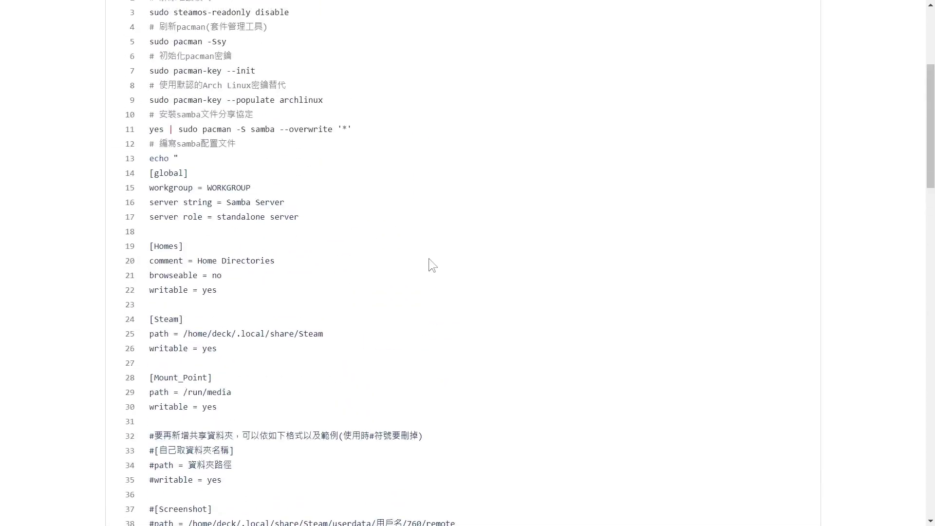
scroll(430, 259, "up", 4)
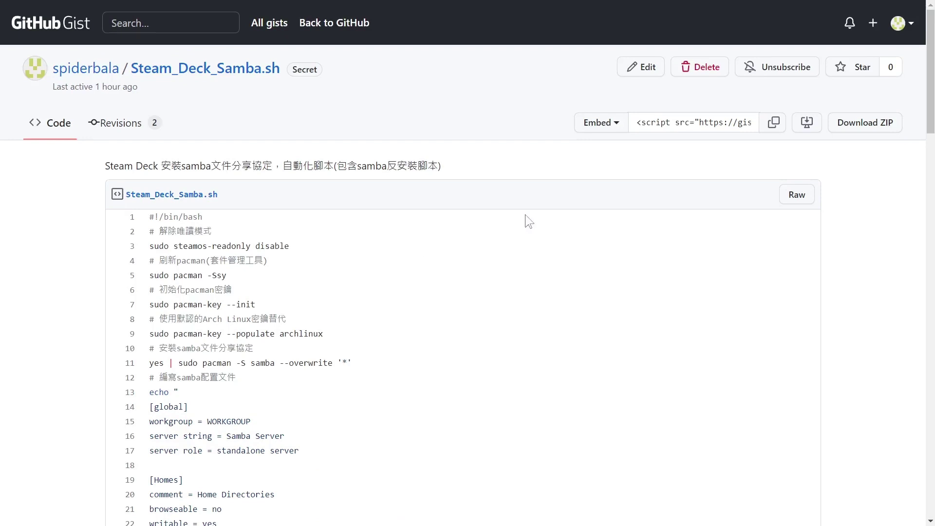
right_click(804, 197)
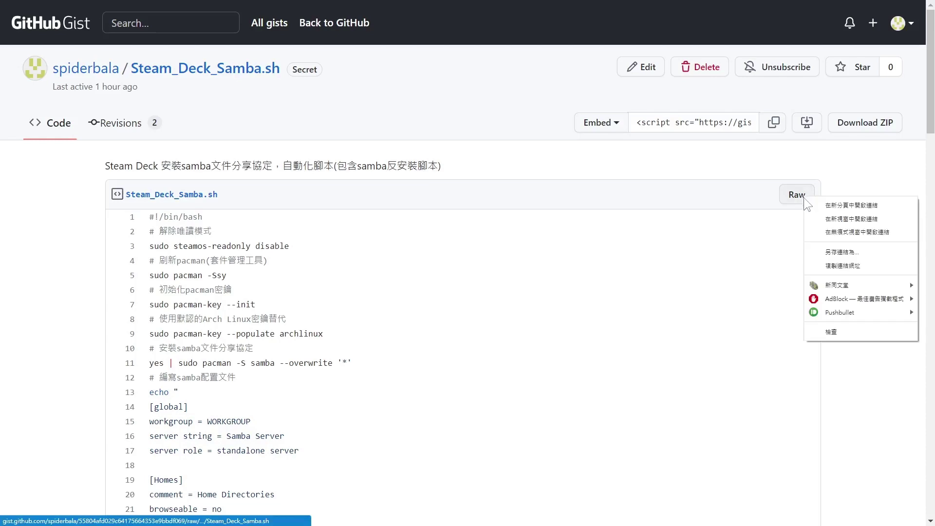
left_click(857, 251)
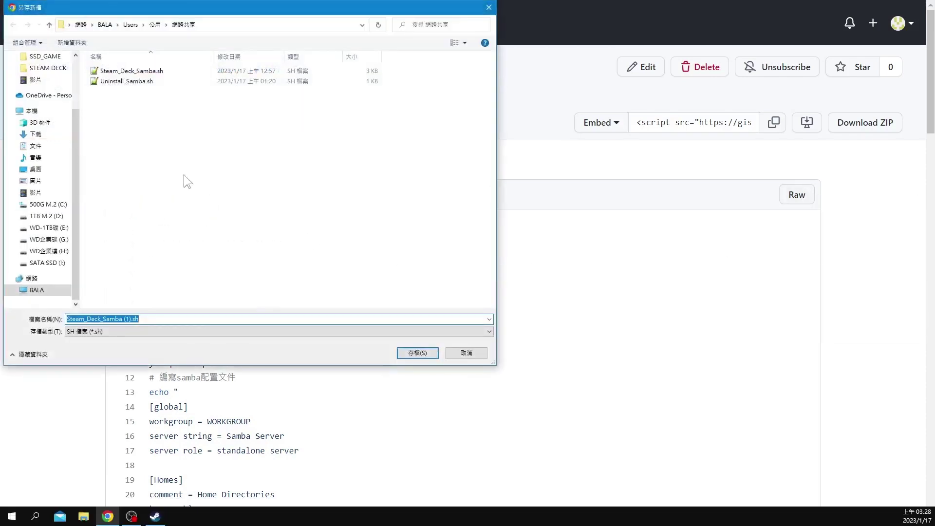
scroll(51, 122, "up", 2)
left_click(51, 113)
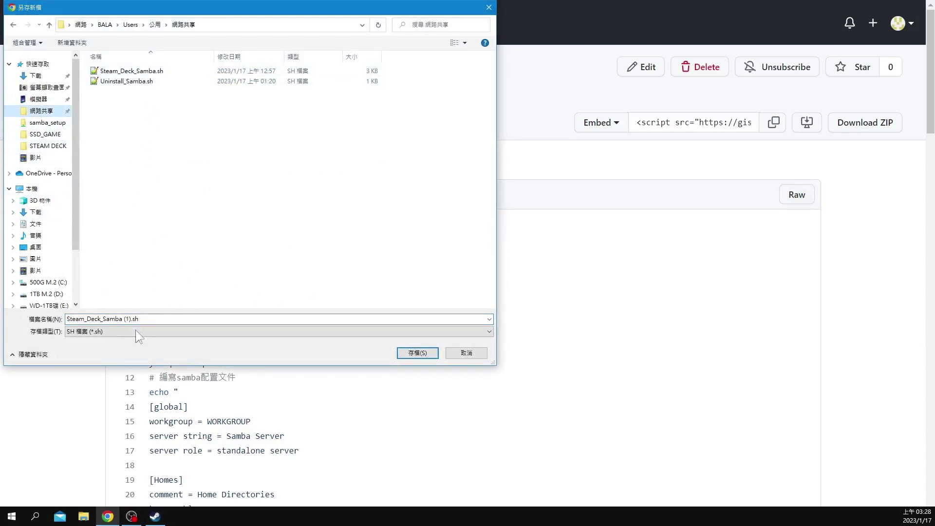
left_click(149, 71)
left_click(419, 357)
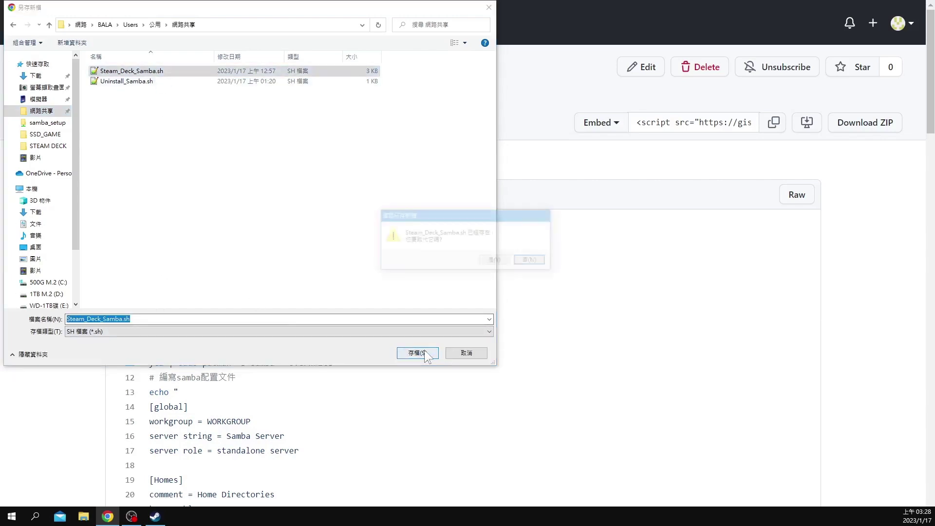
left_click(493, 261)
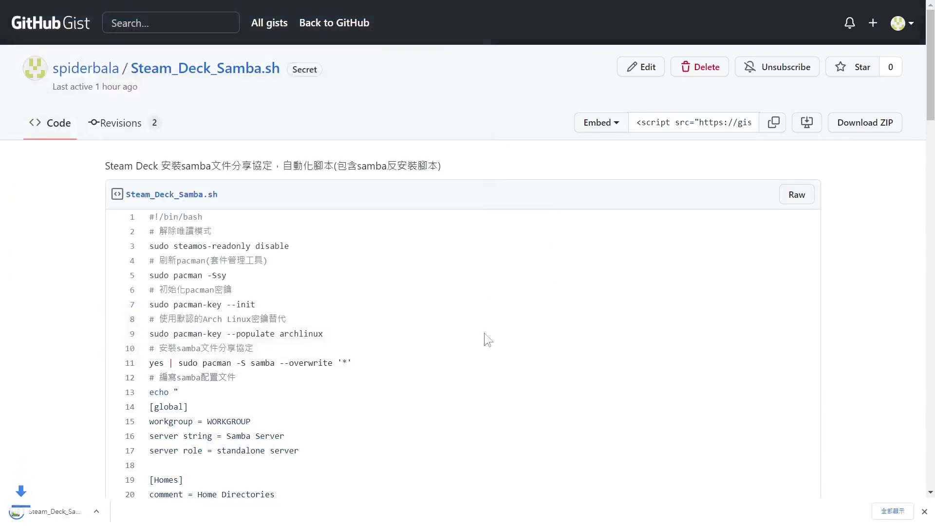
- Save the raw Uninstall_Samba.sh file to the 網路共享 folder, replacing the existing copy
scroll(471, 358, "down", 10)
scroll(472, 358, "down", 15)
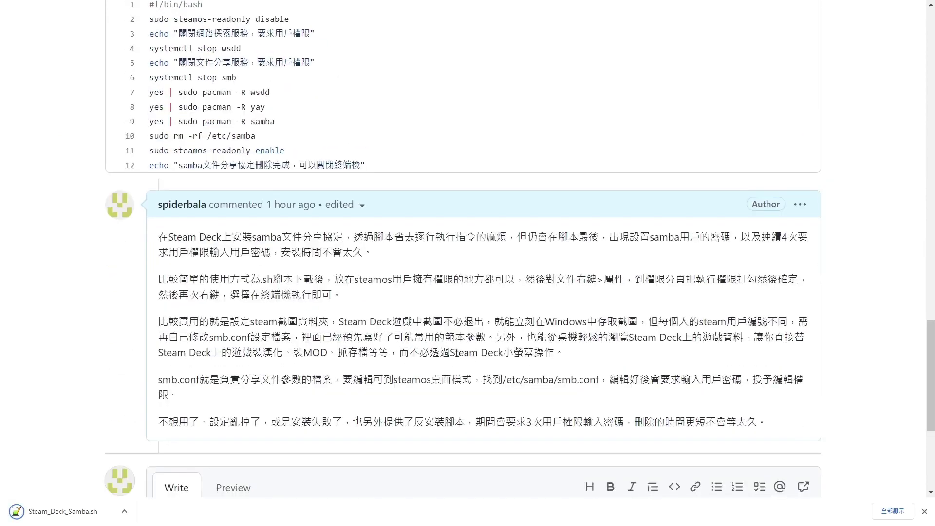
scroll(455, 351, "up", 7)
right_click(791, 335)
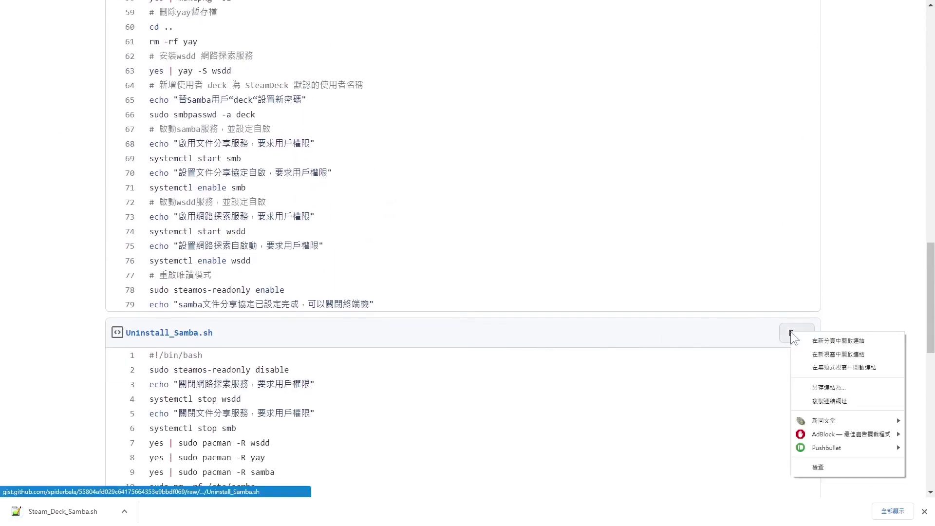
left_click(835, 389)
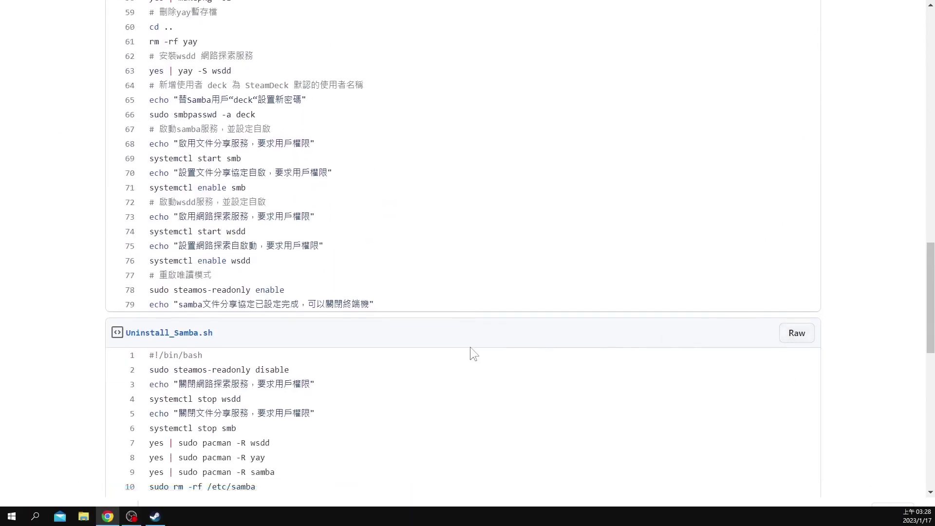
scroll(22, 202, "up", 2)
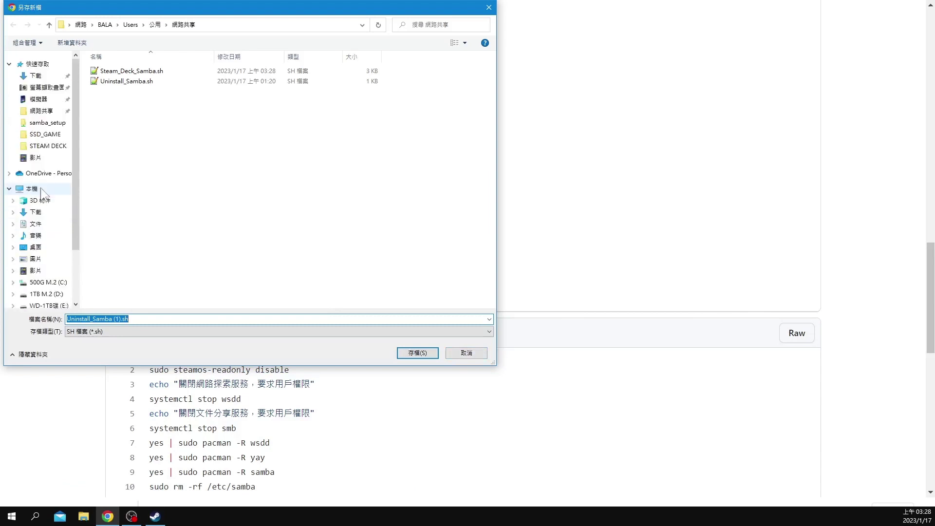
left_click(41, 110)
left_click(140, 84)
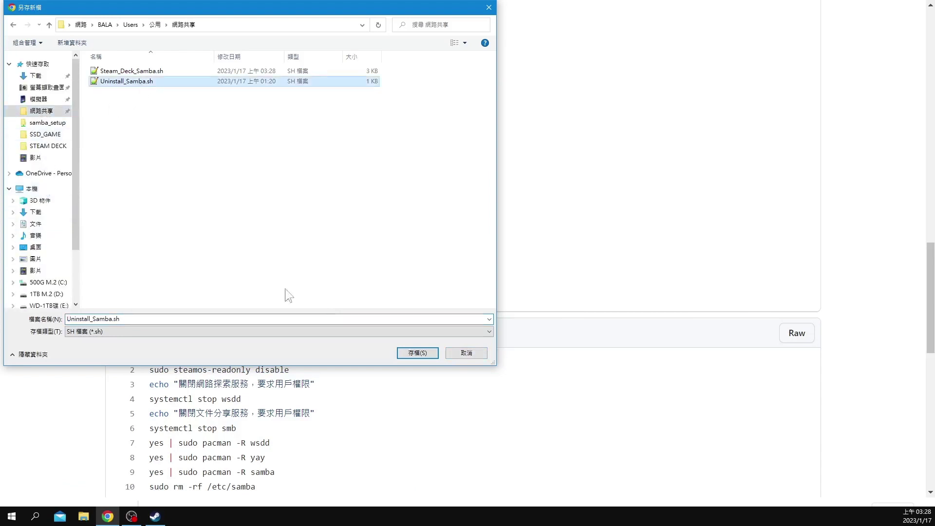
left_click(425, 353)
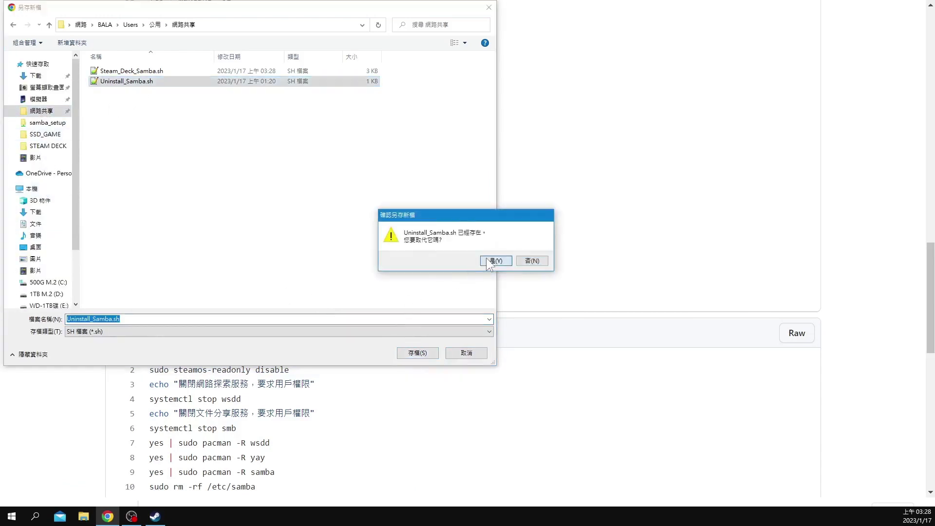
left_click(495, 260)
scroll(459, 239, "up", 20)
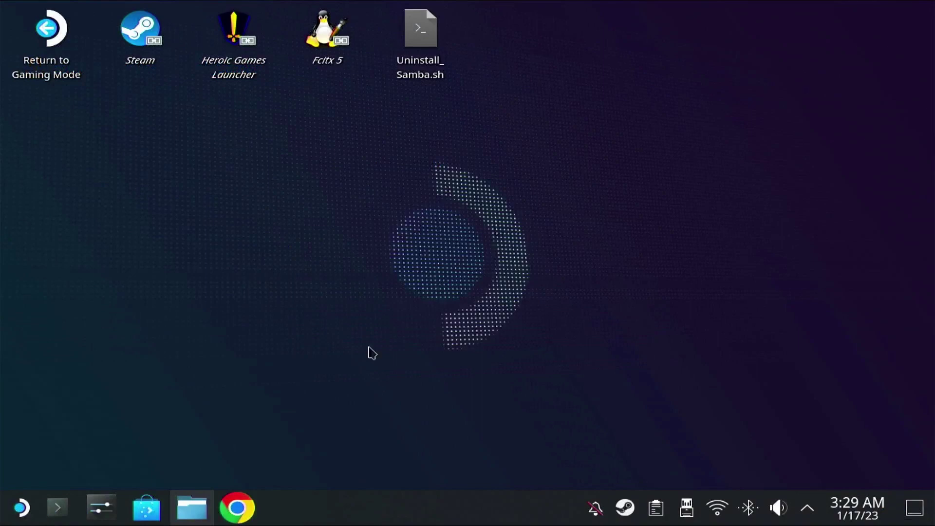
- In Dolphin on the Steam Deck, copy Steam_Deck_Samba.sh and Uninstall_Samba.sh from the 網路共享 share to 下載, overwriting the existing install script
left_click(189, 506)
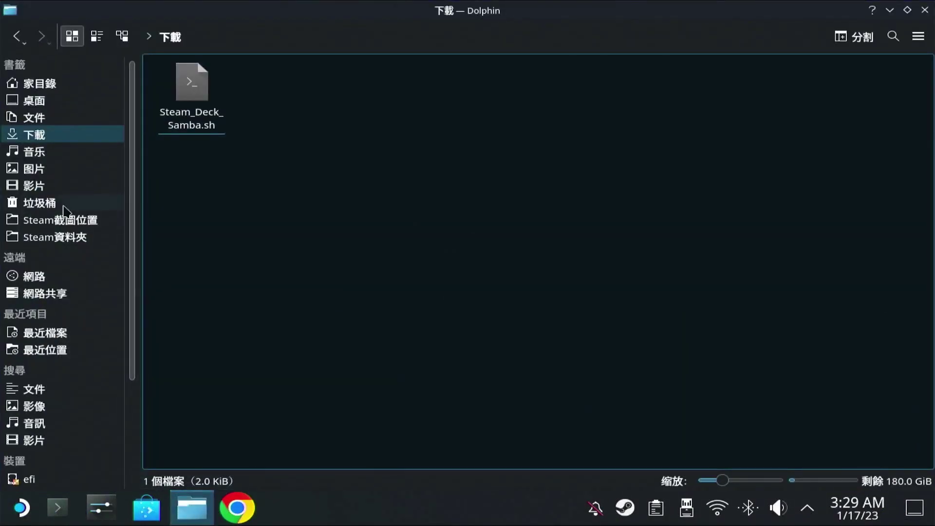
left_click(56, 298)
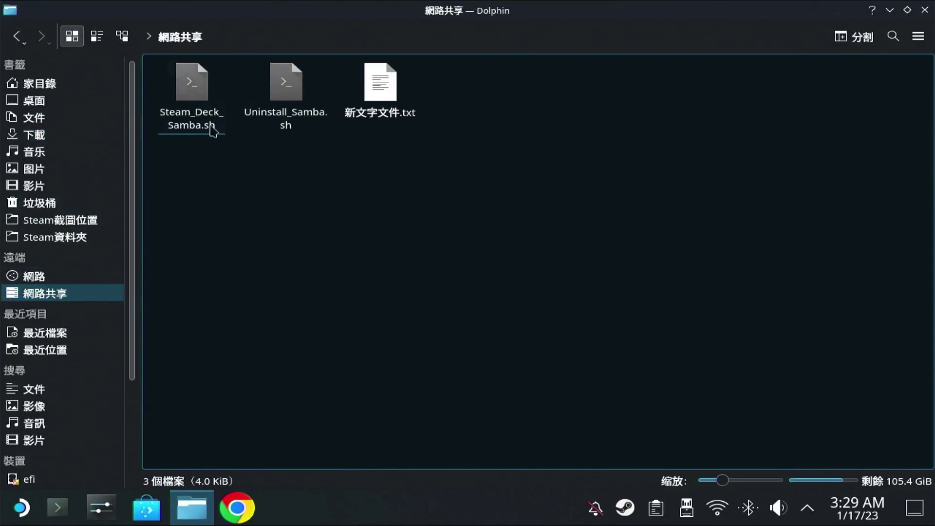
left_click(286, 98)
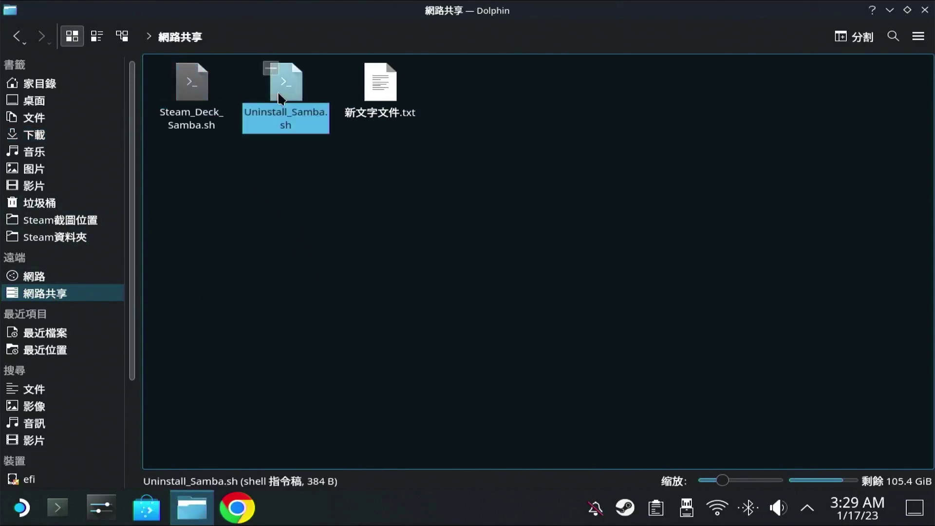
left_click(198, 100)
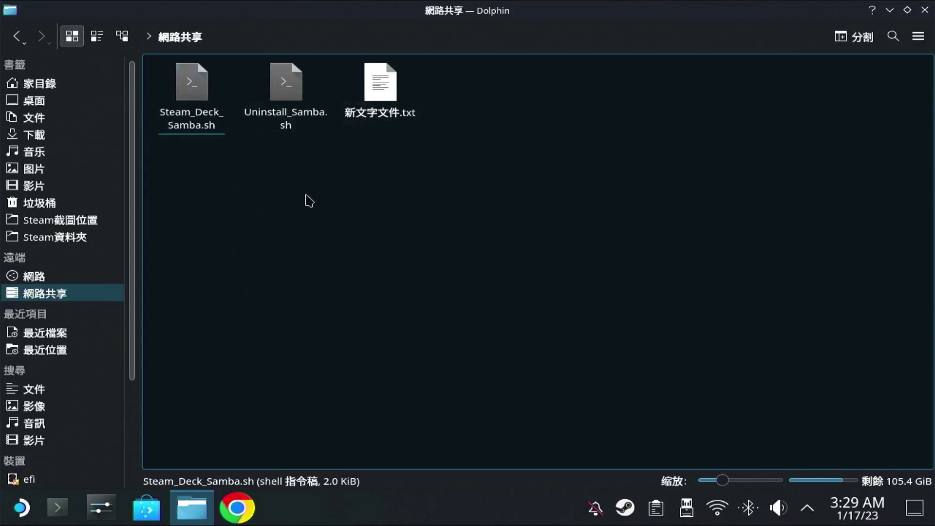
left_click_drag(305, 195, 195, 110)
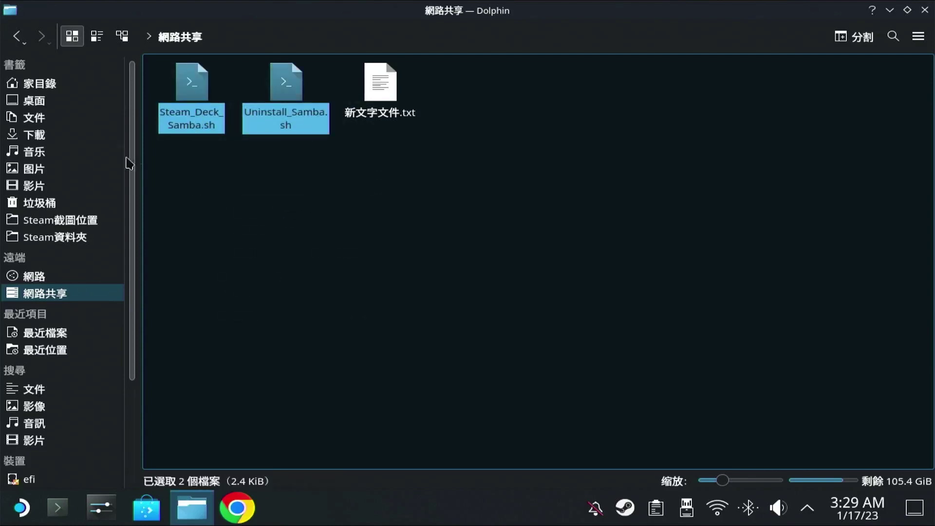
left_click(74, 138)
key("ctrl+v")
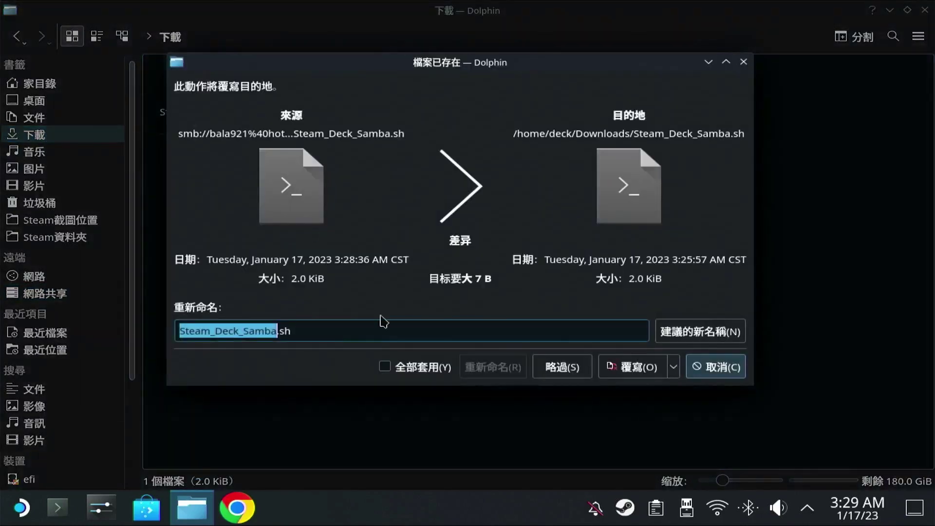
left_click(628, 367)
left_click(487, 307)
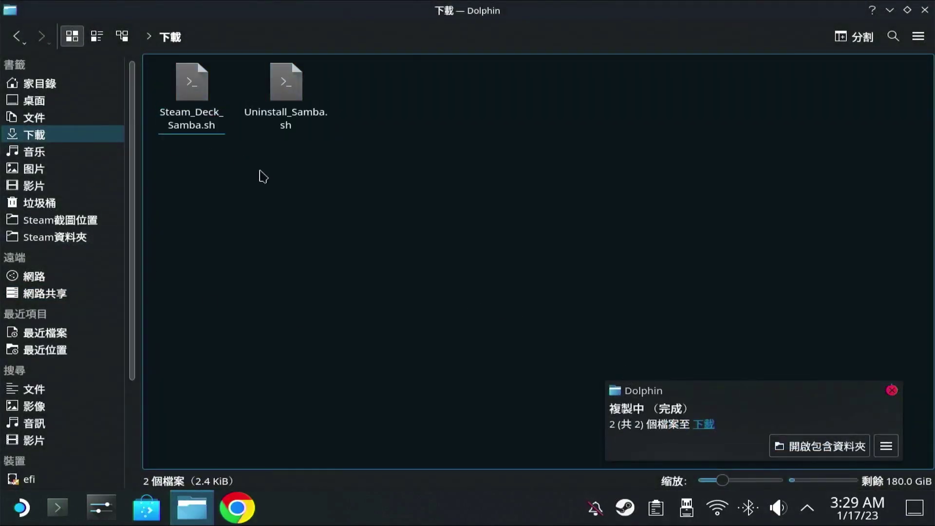
- Check the permission settings in the properties of Steam_Deck_Samba.sh and close them without saving changes
left_click(210, 103)
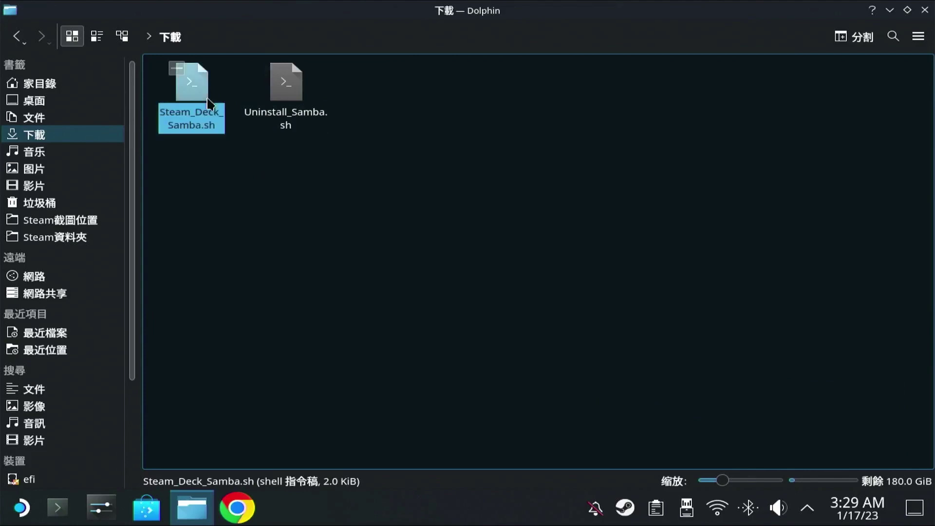
right_click(196, 98)
left_click(253, 400)
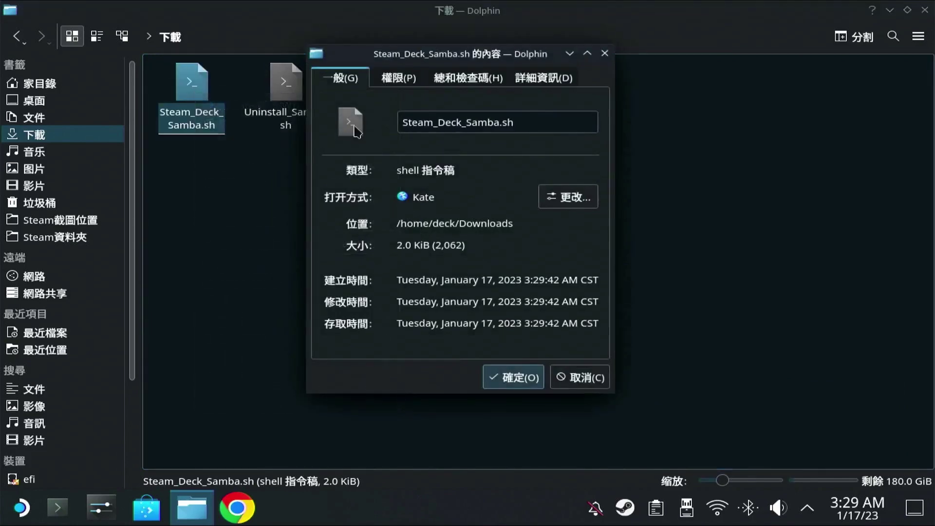
left_click(390, 79)
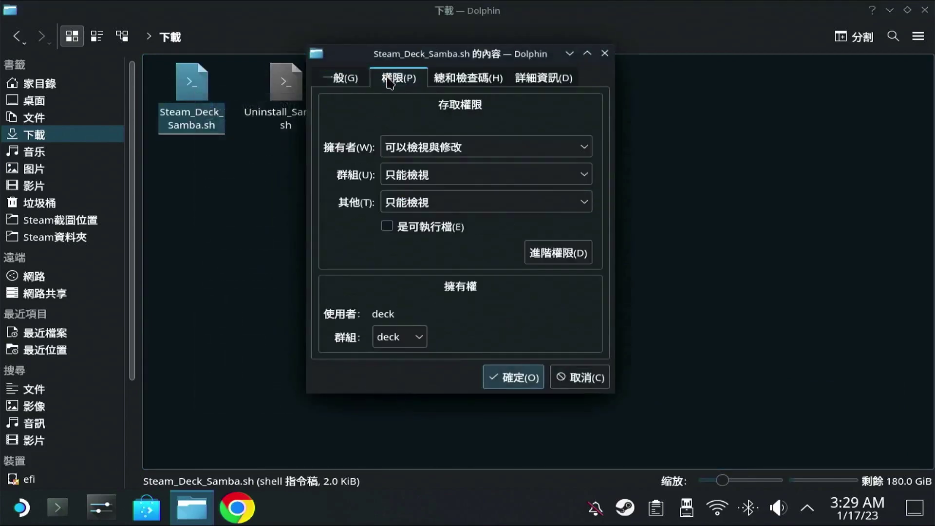
left_click(581, 388)
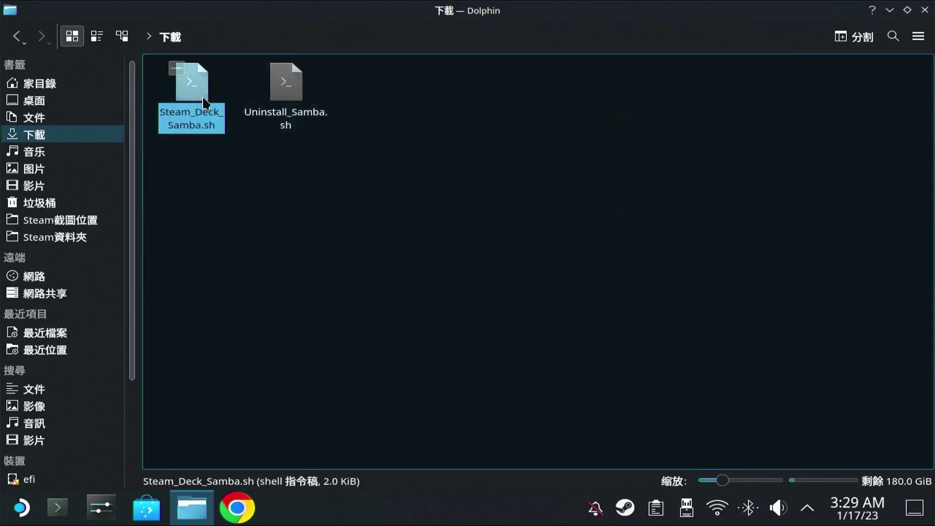
- Try to run Steam_Deck_Samba.sh in Konsole from the 下載 folder
right_click(203, 96)
left_click(271, 311)
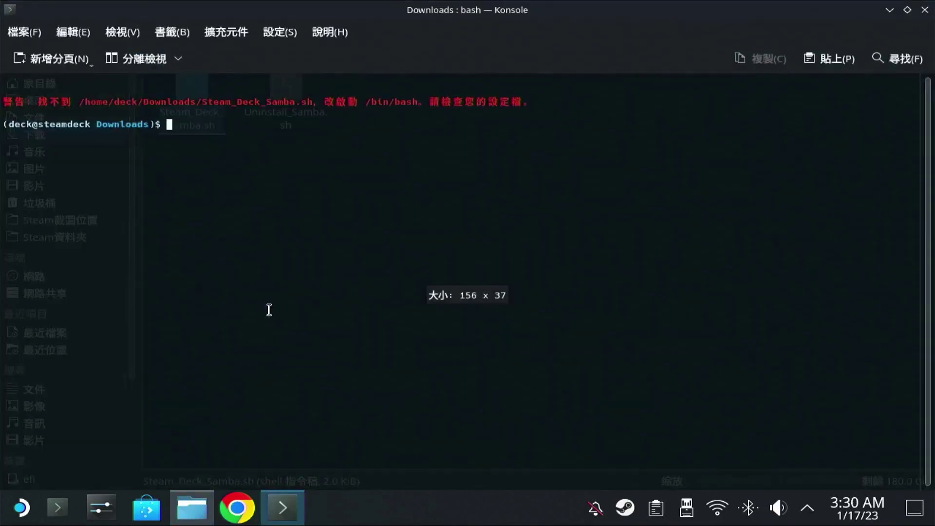
- Close the Konsole window and mark Steam_Deck_Samba.sh in 下載 as executable (是可執行檔) in its permission properties
left_click(925, 10)
right_click(196, 86)
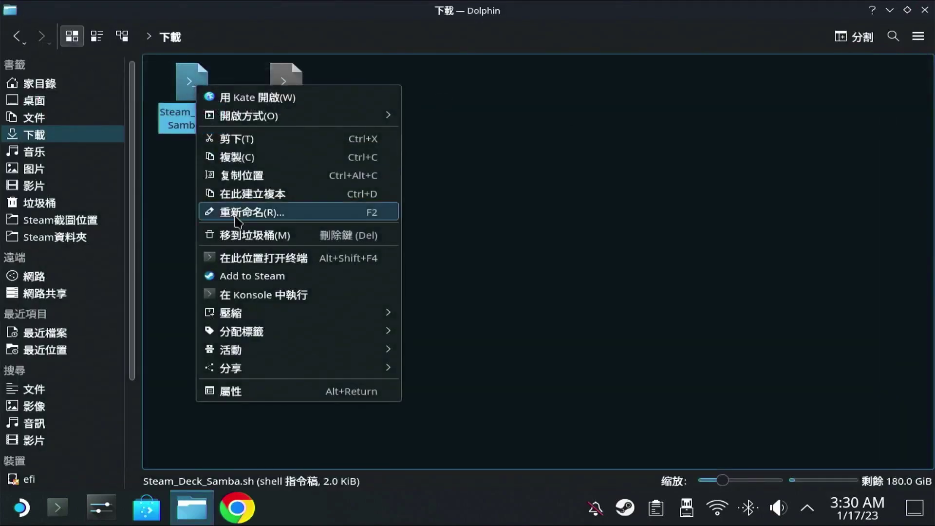
left_click(290, 392)
left_click(398, 79)
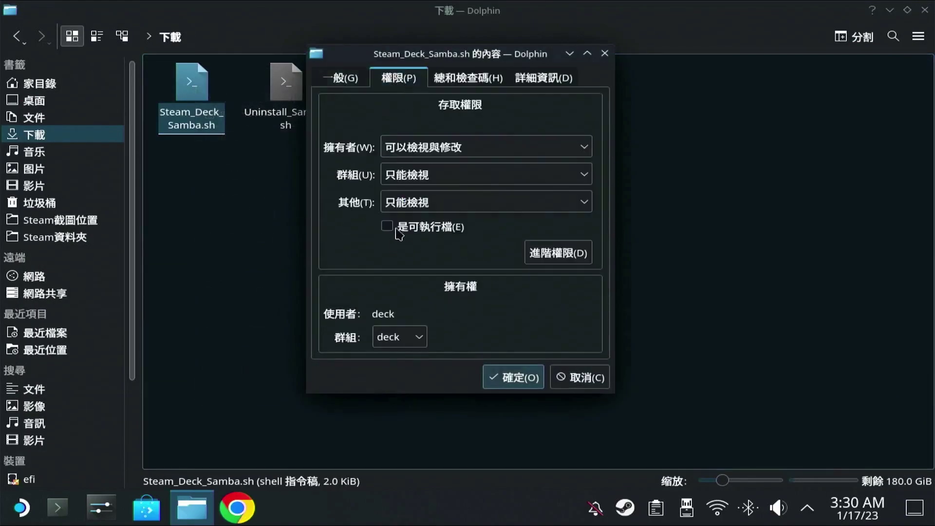
left_click(388, 227)
left_click(518, 383)
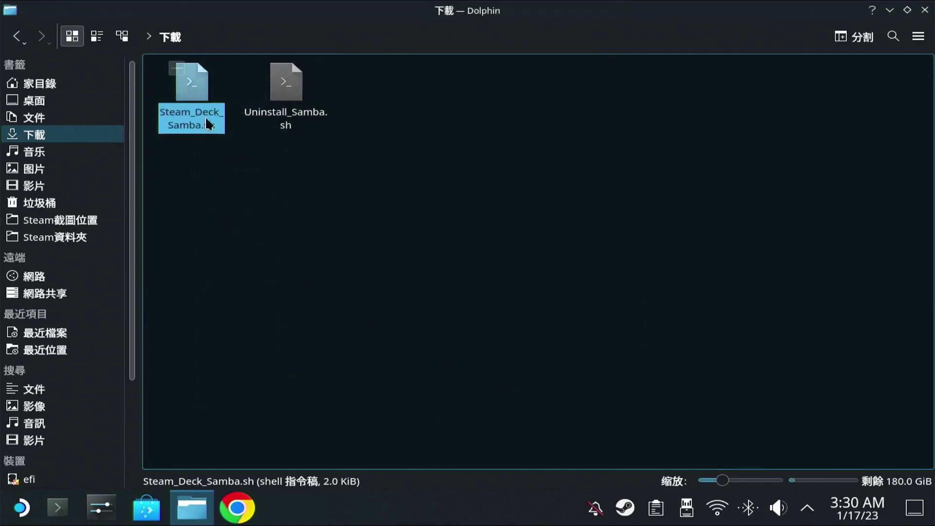
- Run Steam_Deck_Samba.sh in Konsole, entering the sudo password, the new SMB password and its confirmation for the Samba account
right_click(192, 91)
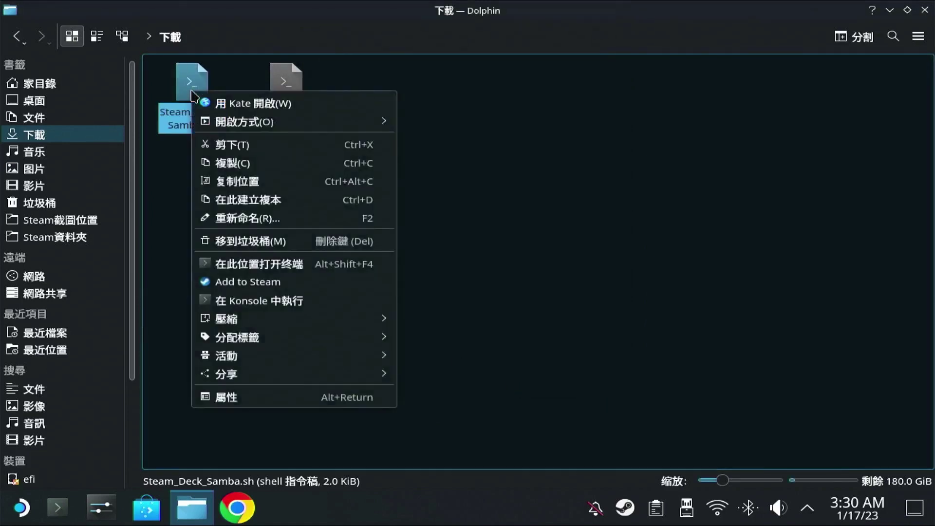
left_click(334, 305)
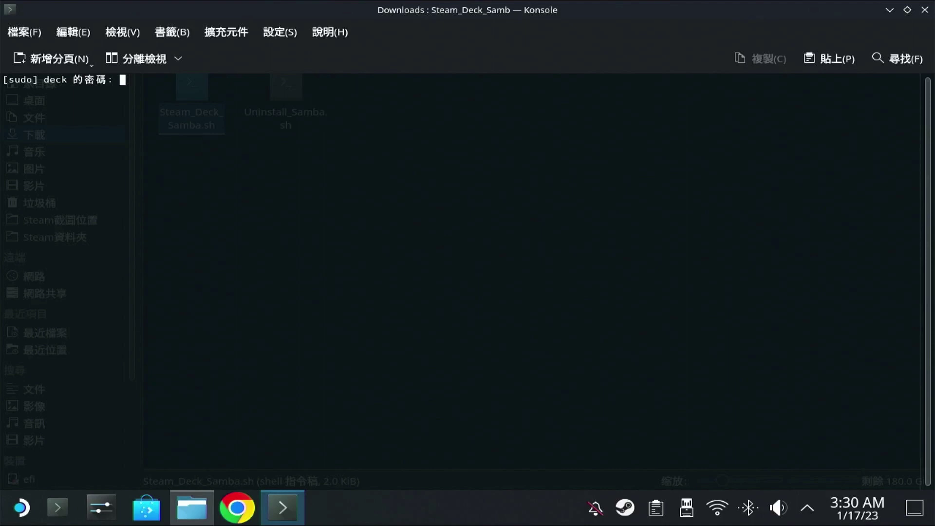
key("Return")
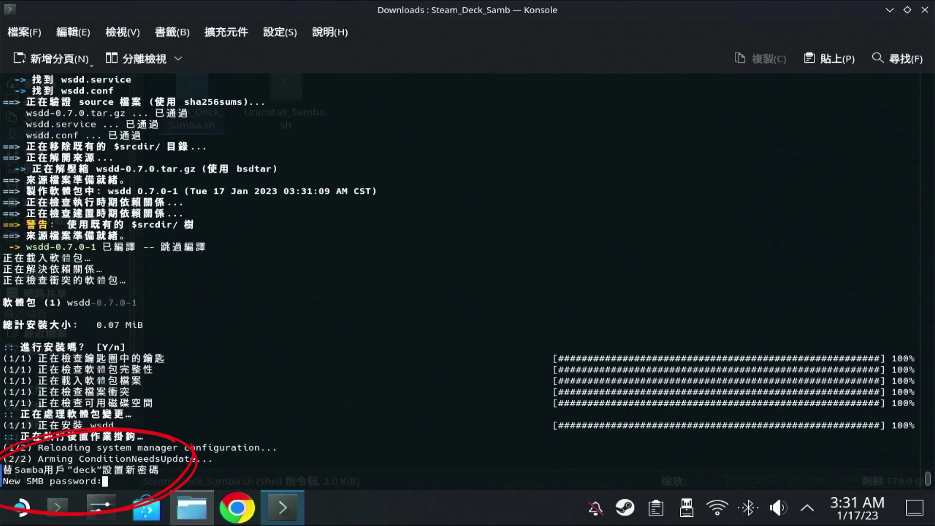
key("Return")
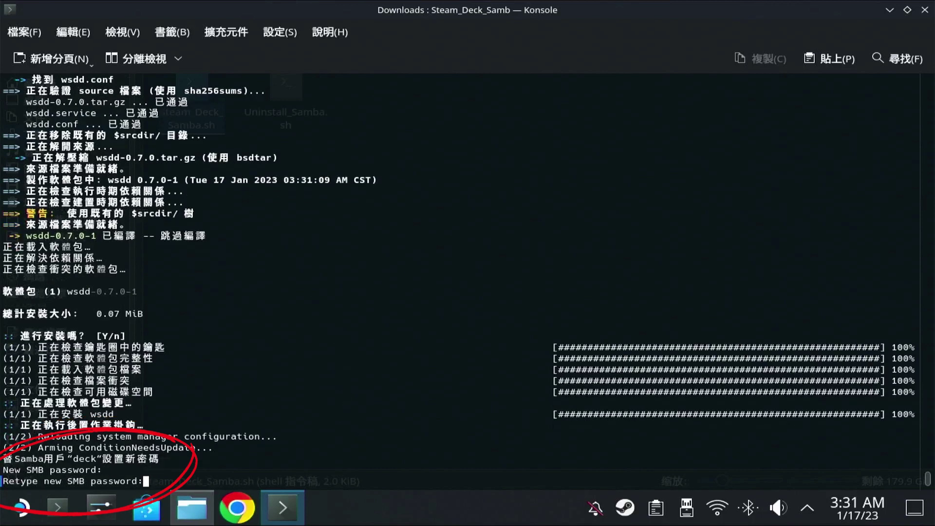
key("Return")
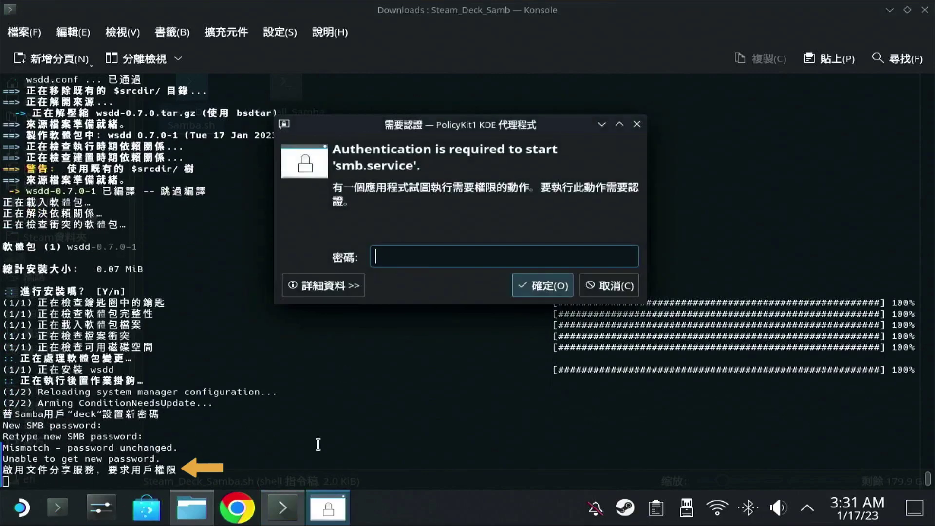
- Enter the account password to authorize starting and auto-starting the smb and wsdd services, and close Konsole after the script finishes
type("●●●●")
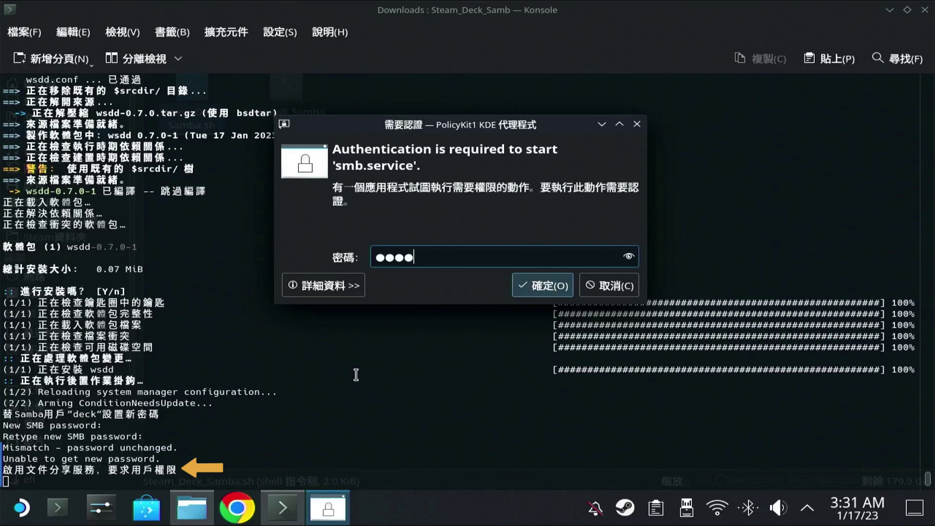
key("Return")
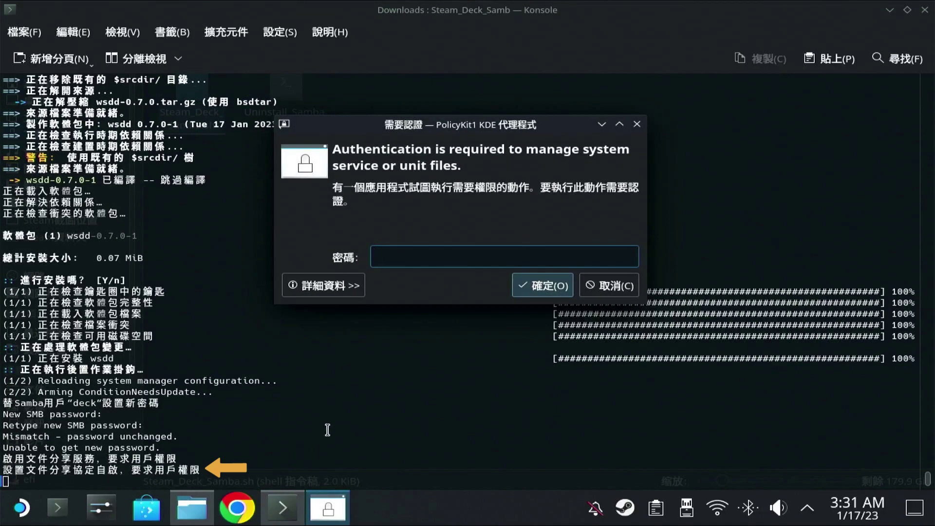
type("●●●●")
key("Return")
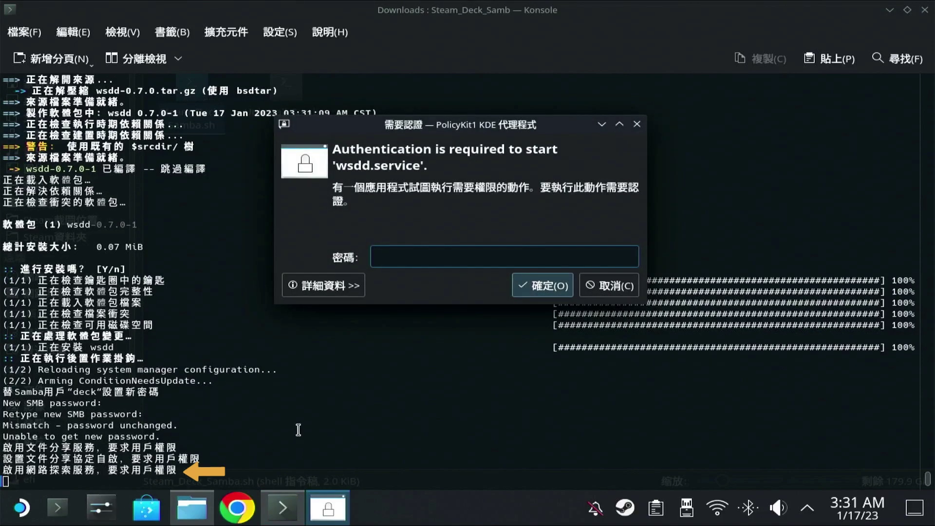
type("●●●●")
key("Return")
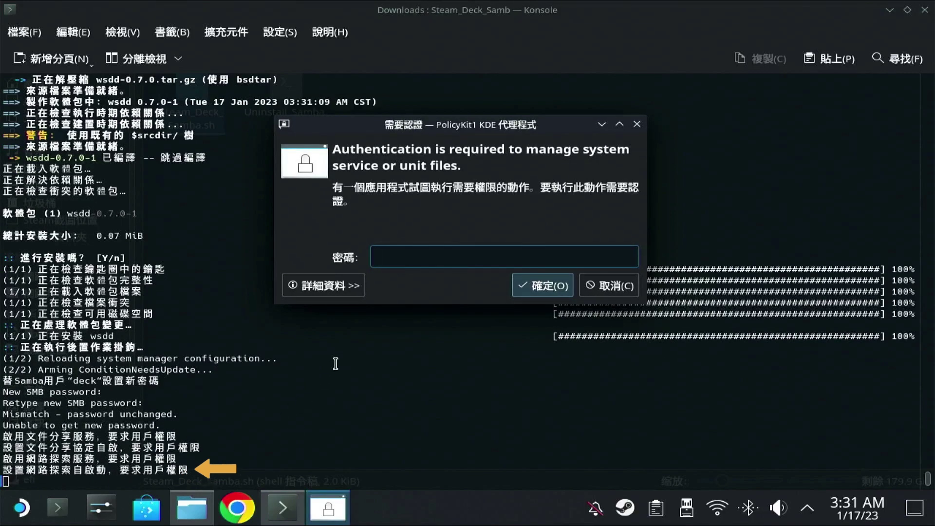
type("●●●●")
key("Return")
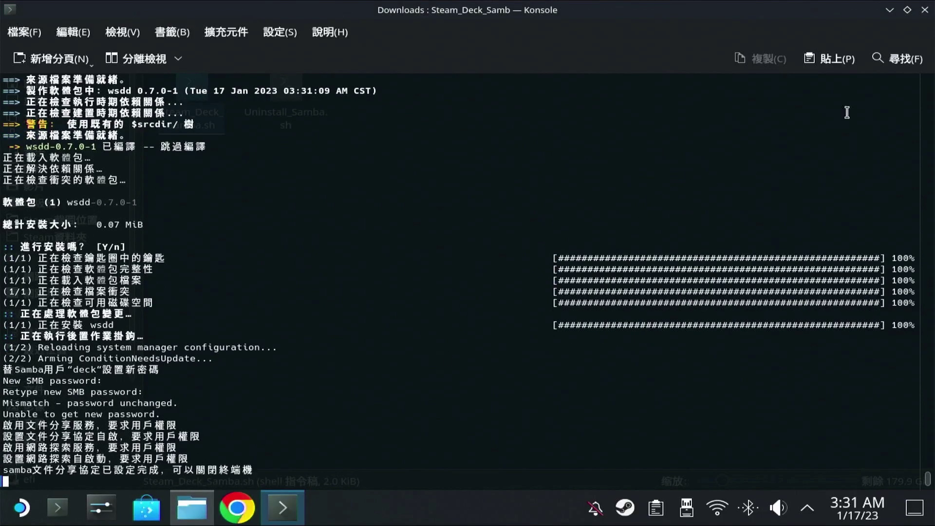
left_click(925, 10)
- In File Explorer on the Windows PC, open STEAMDECK under 網路, view its shared deck folder and return to the share list
left_click(324, 234)
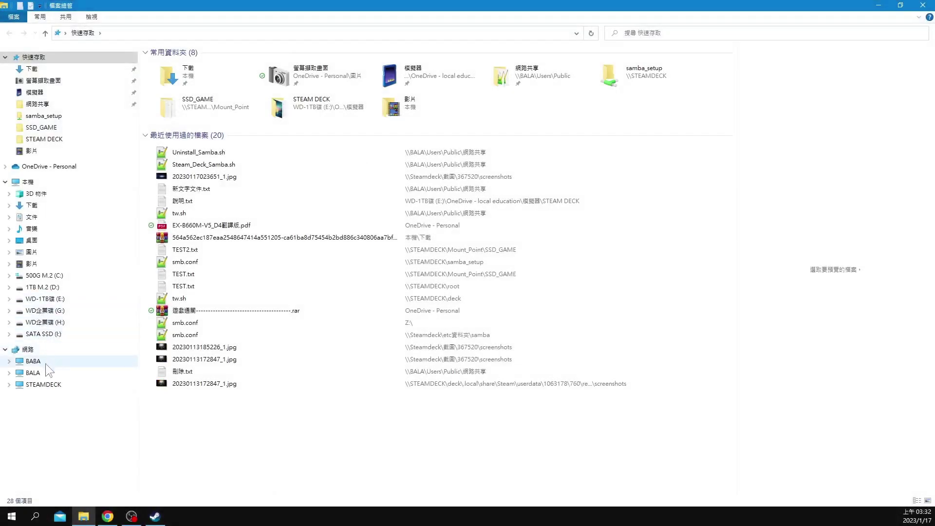
left_click(58, 386)
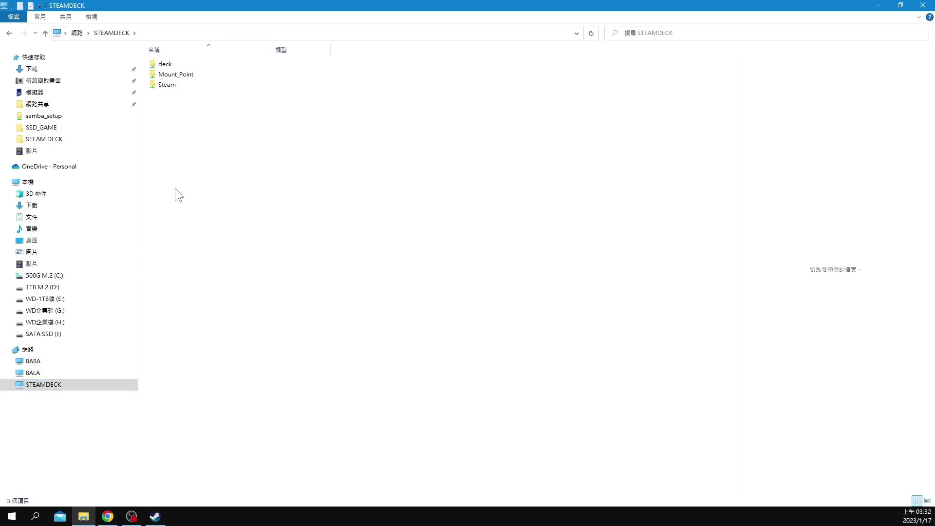
left_click(190, 85)
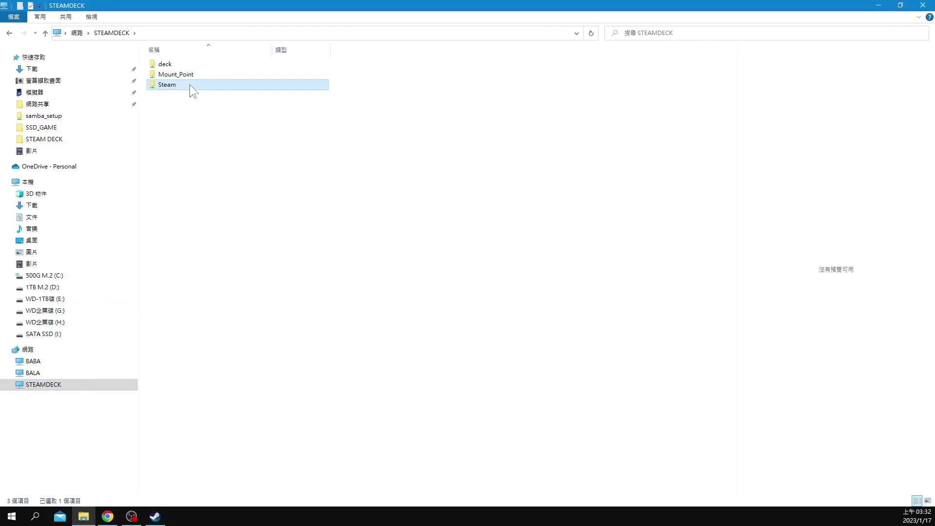
left_click(200, 63)
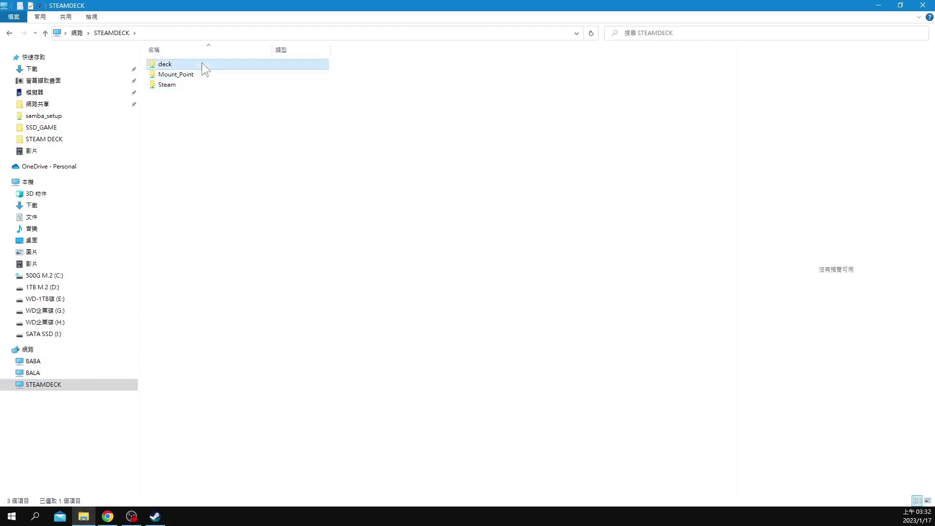
double_click(202, 63)
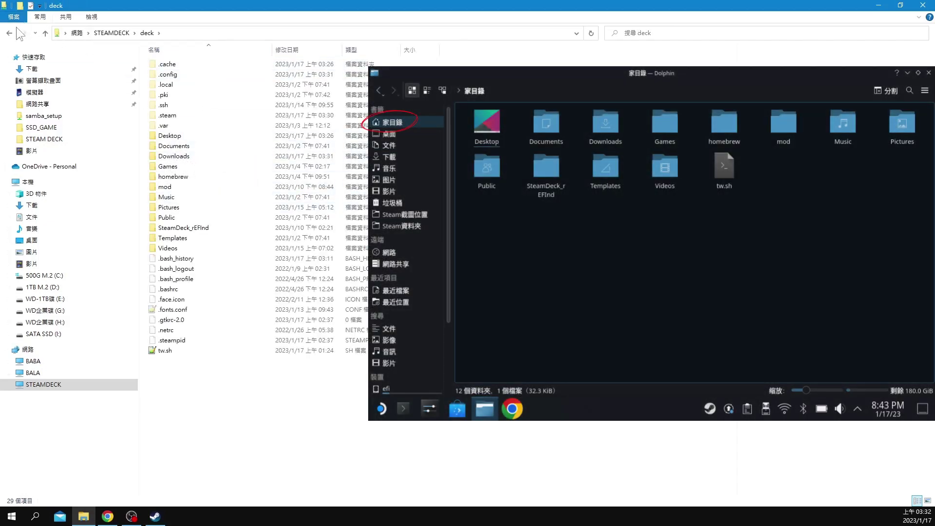
left_click(45, 32)
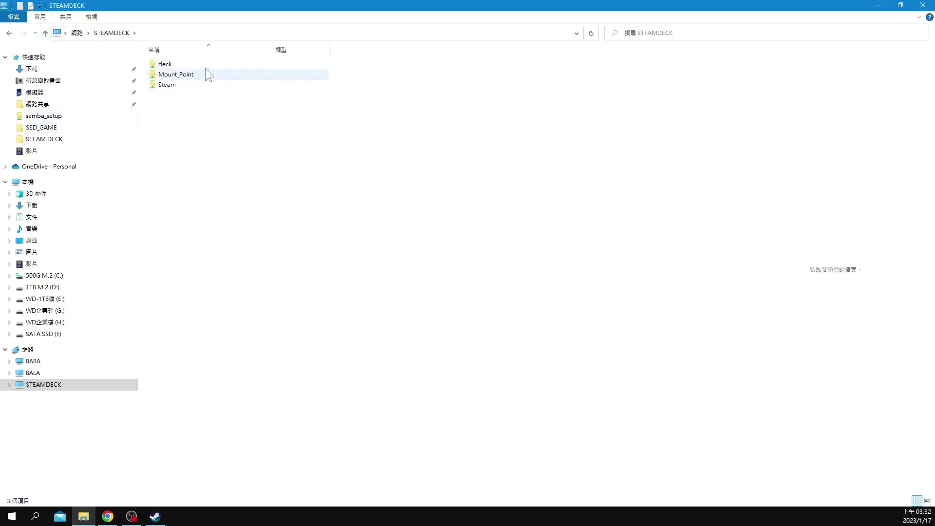
- Open the Mount_Point share, check its Windows11, SSD_GAME, SD_CARD_1TB and mmcblk0p1 folders, and return to the share list
double_click(207, 75)
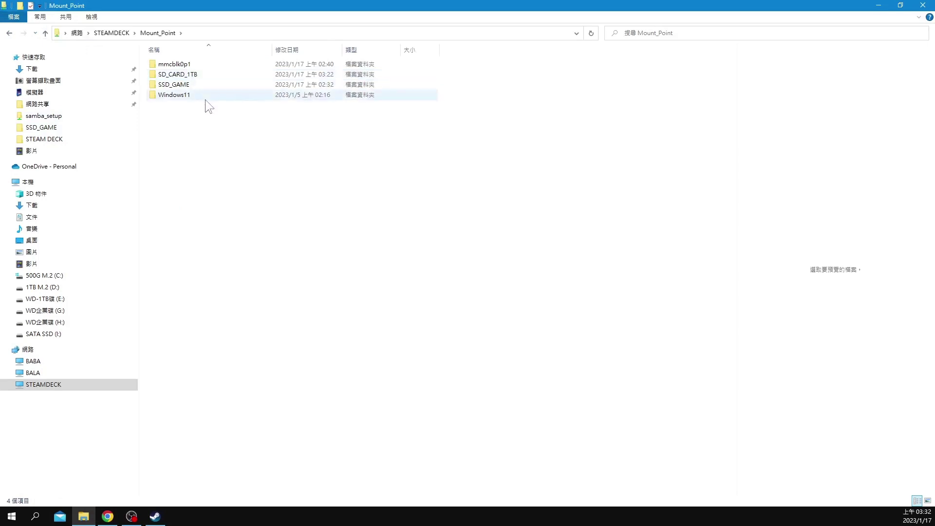
left_click(206, 98)
left_click(210, 86)
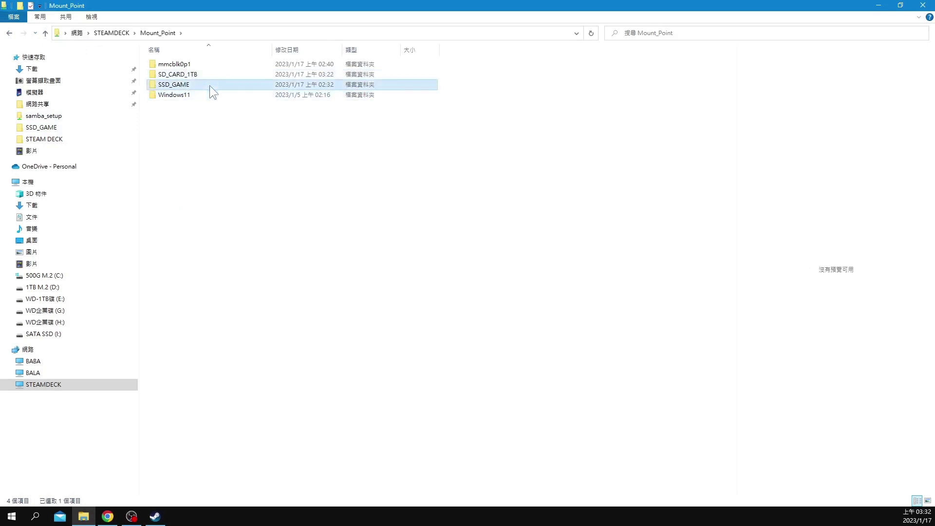
left_click(217, 72)
left_click(219, 65)
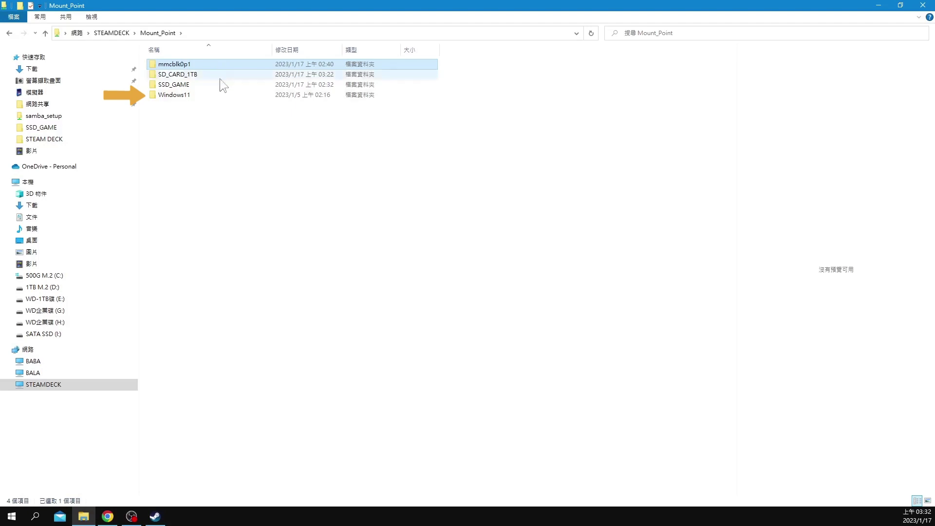
left_click(160, 101)
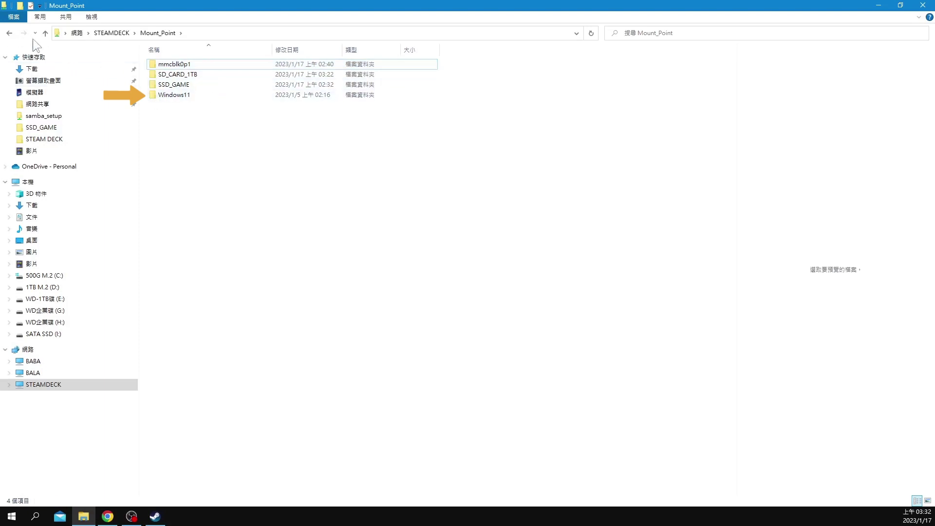
left_click(9, 34)
- Browse the Steam share, viewing its userdata and steamapps folders, including compatdata and common
double_click(183, 84)
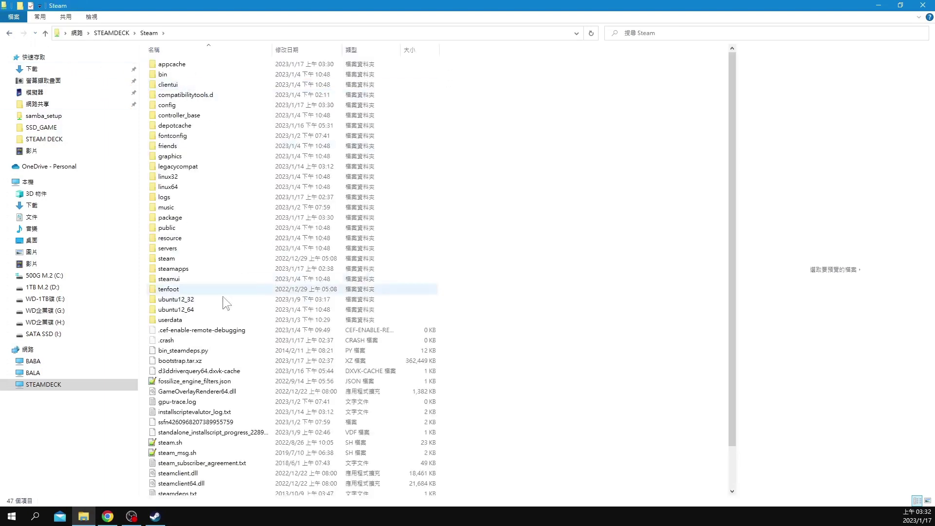
double_click(194, 320)
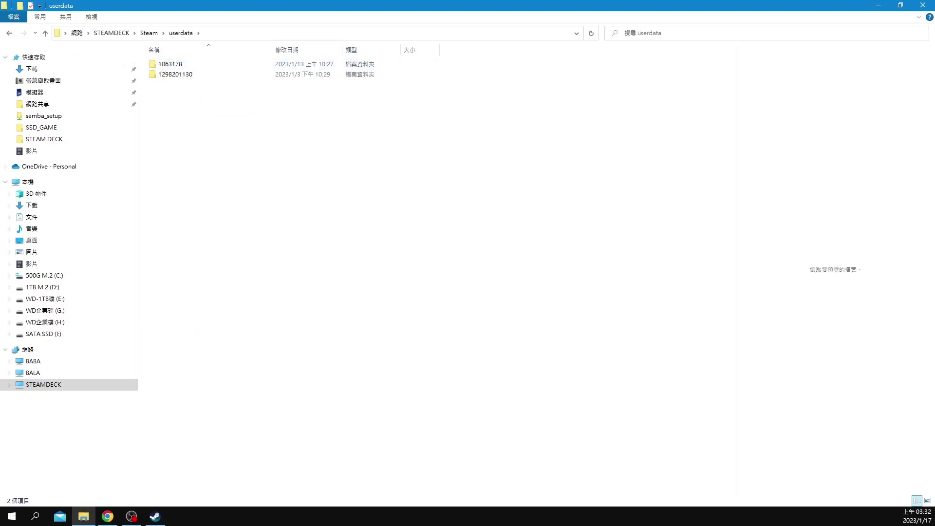
key("alt+Left")
double_click(194, 270)
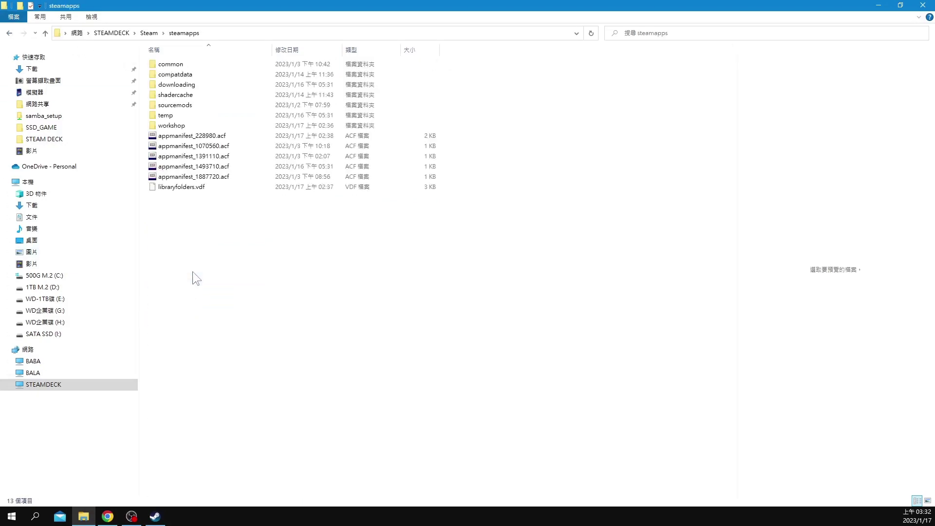
double_click(197, 76)
left_click(9, 33)
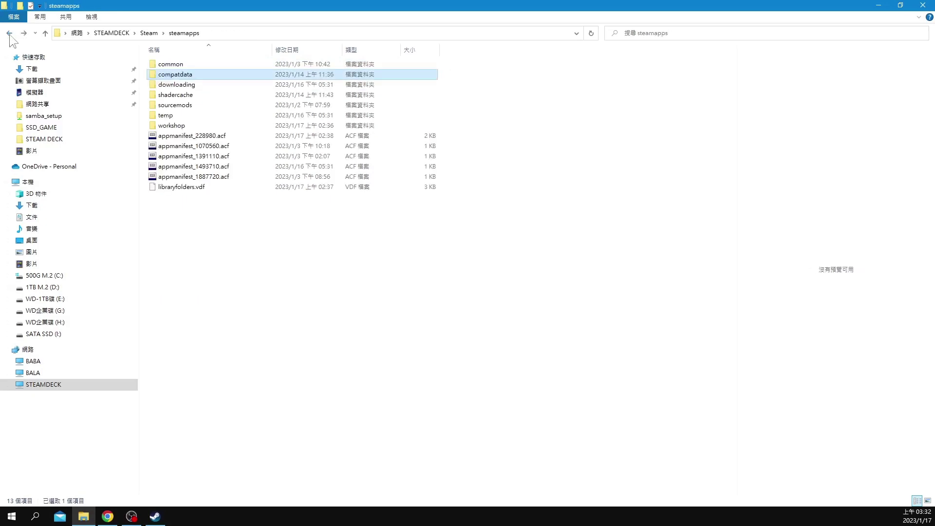
double_click(194, 63)
key("alt+Left")
key("alt+Left")
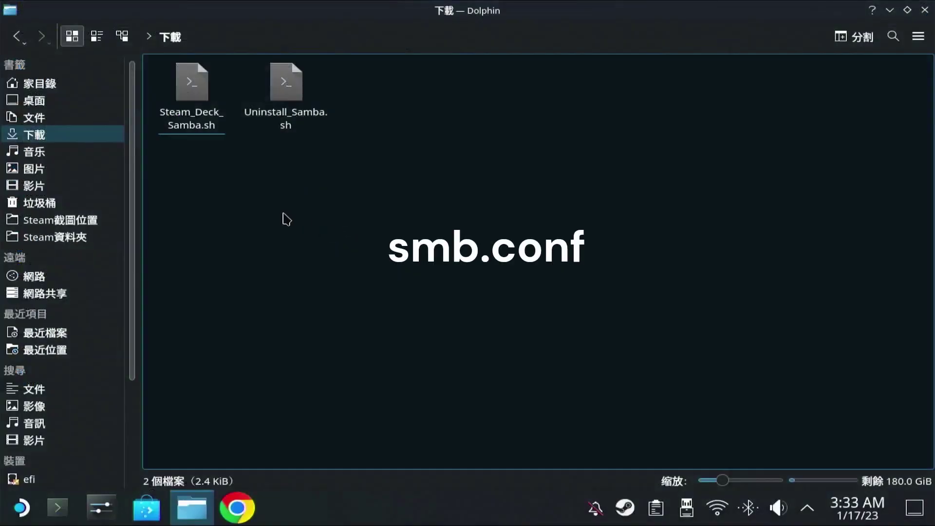
- In Dolphin on the Steam Deck, browse rootfs to /etc/samba and select the smb.conf file
scroll(79, 244, "down", 5)
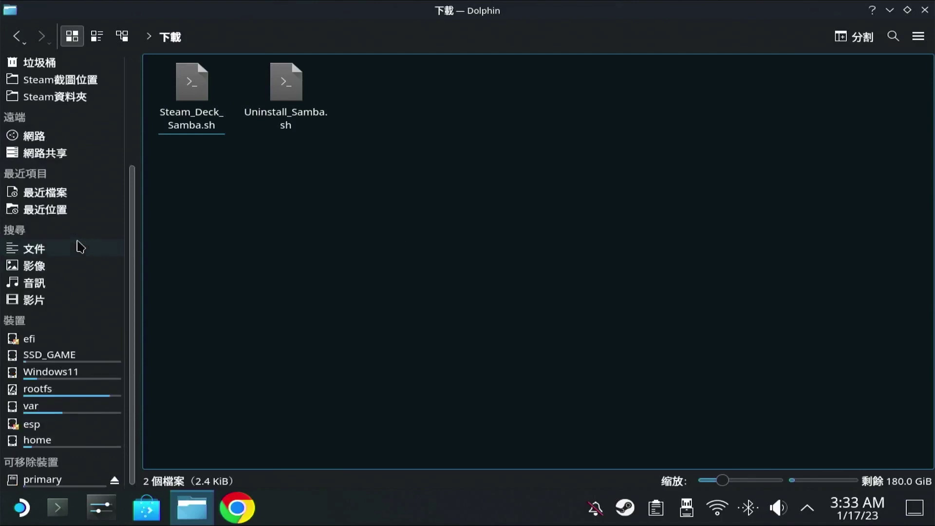
left_click(57, 392)
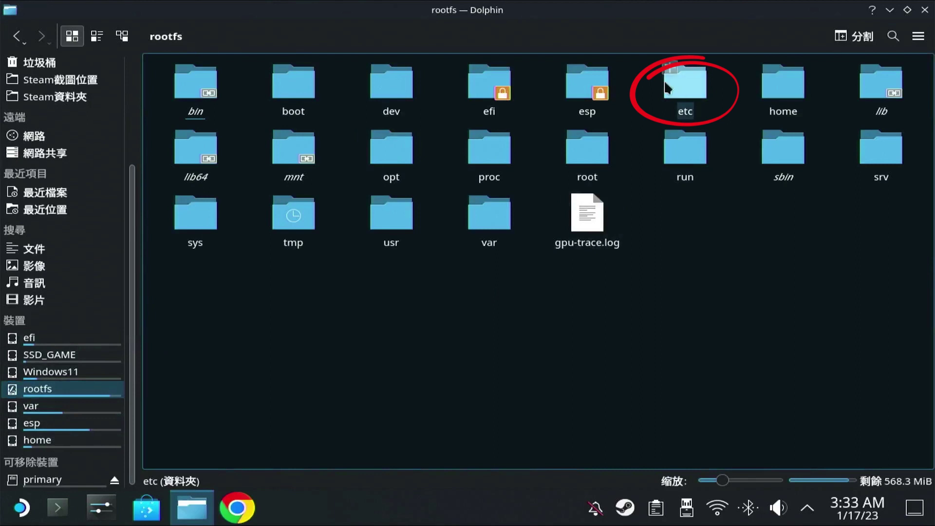
left_click(692, 81)
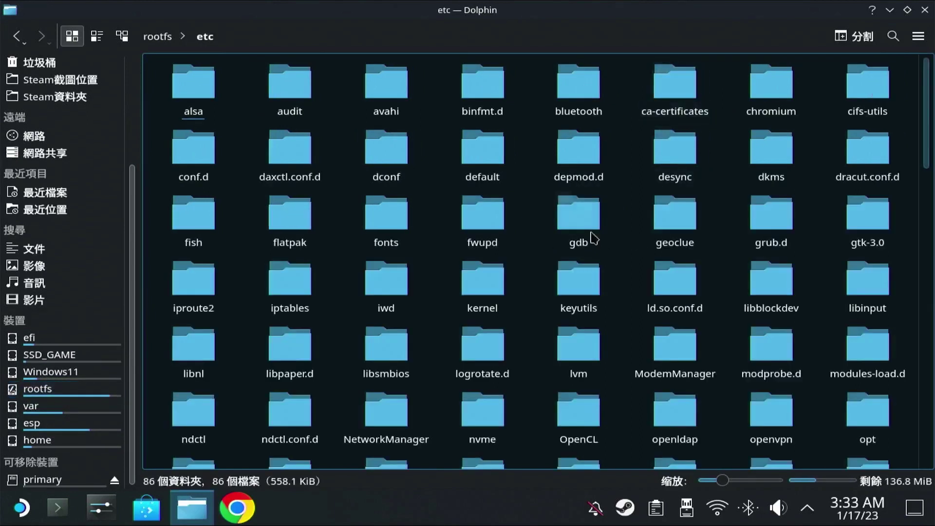
scroll(595, 236, "down", 4)
scroll(576, 236, "down", 2)
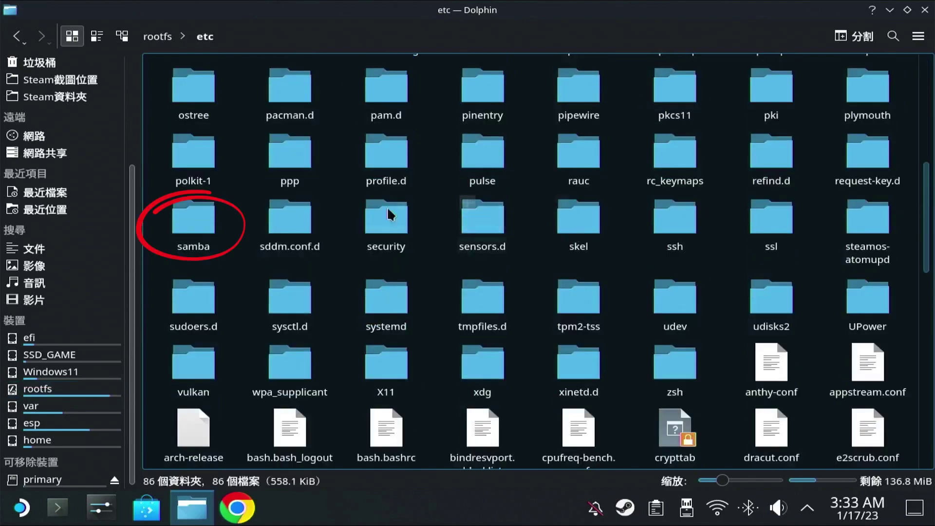
left_click(194, 220)
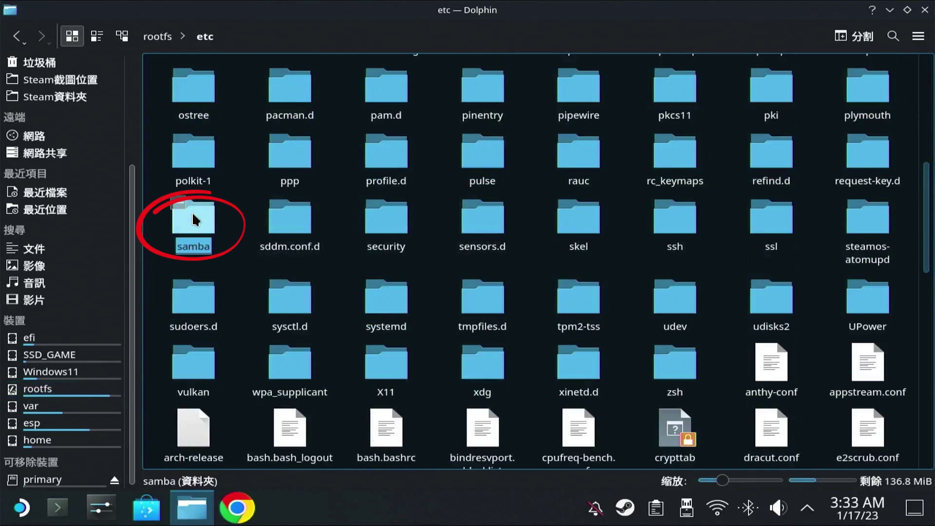
double_click(194, 220)
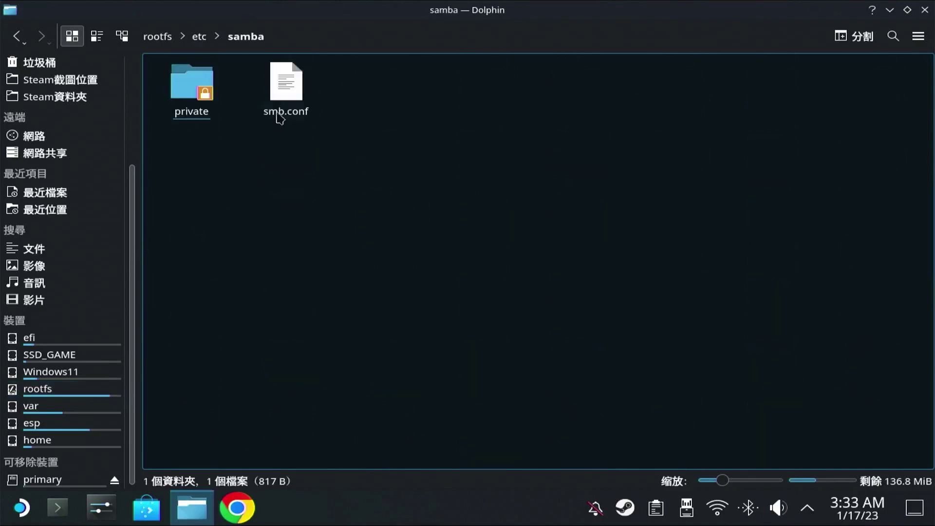
left_click(288, 92)
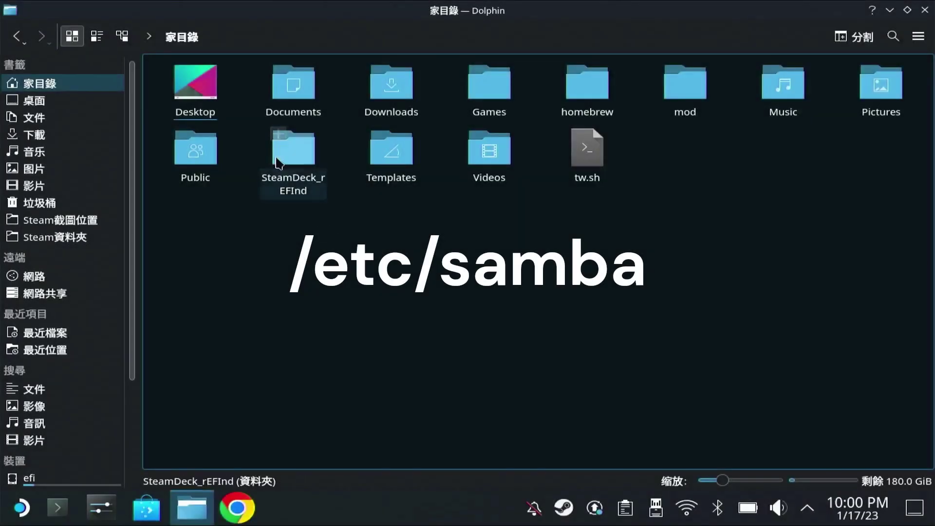
- Go to the /etc/samba/ folder in Dolphin by entering its path
left_click(250, 40)
key("BackSpace")
key("BackSpace")
key("BackSpace")
key("BackSpace")
key("BackSpace")
key("BackSpace")
key("BackSpace")
key("BackSpace")
key("BackSpace")
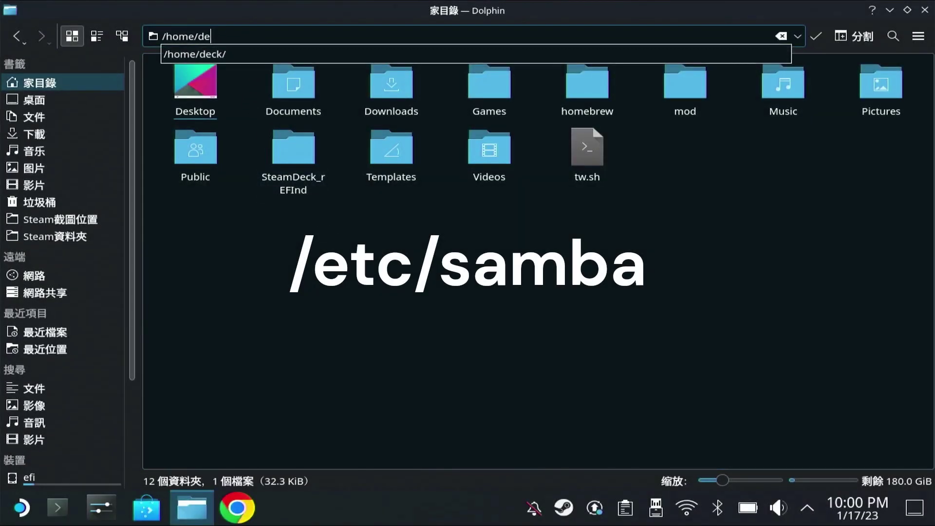
key("BackSpace")
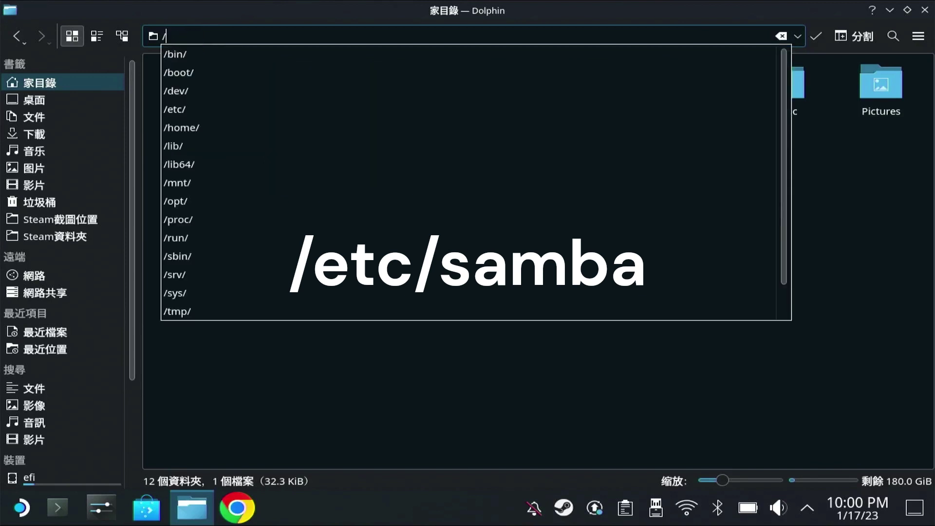
type("etc/s")
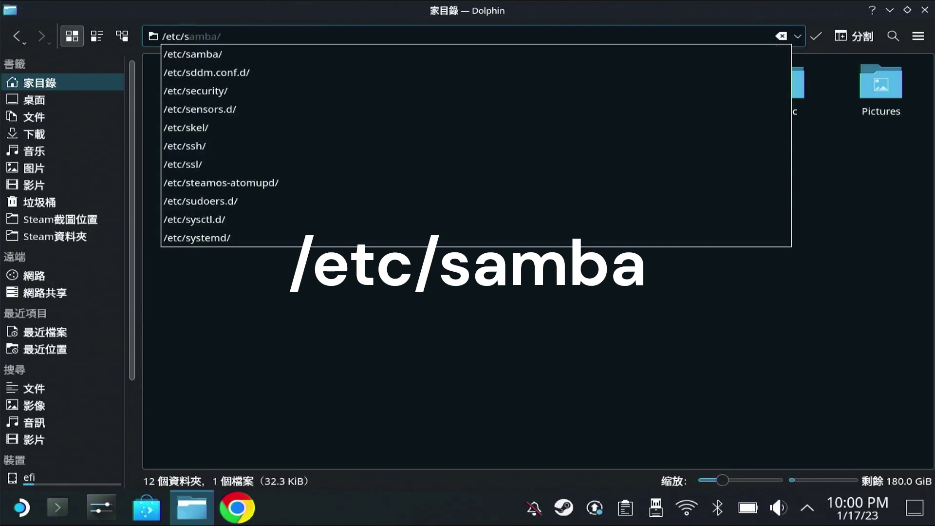
type("amba")
type("/")
key("Return")
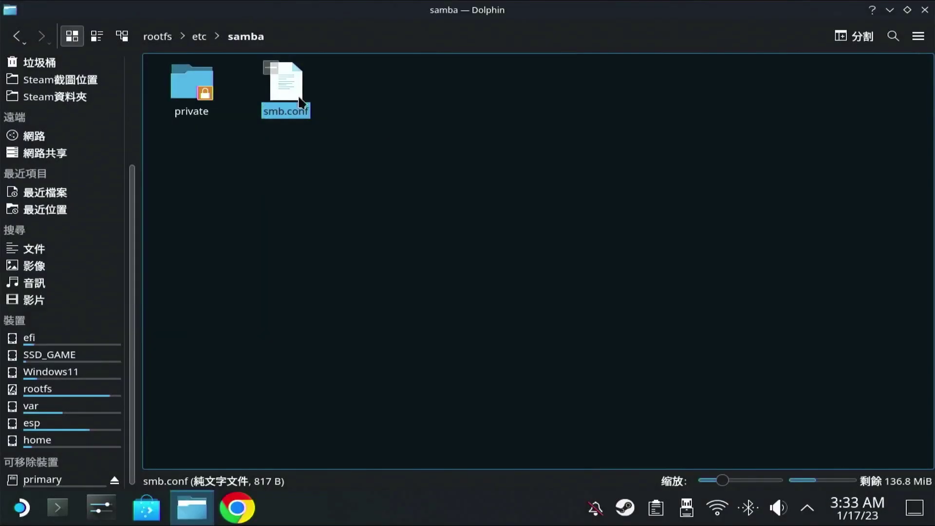
- Open smb.conf in Kate and examine its [global] section and [Homes] share definition
double_click(286, 86)
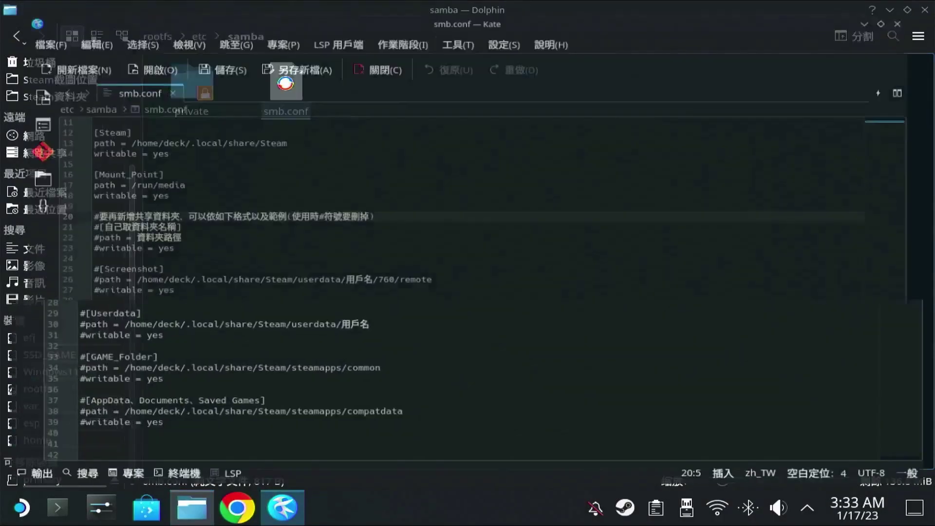
scroll(268, 198, "up", 4)
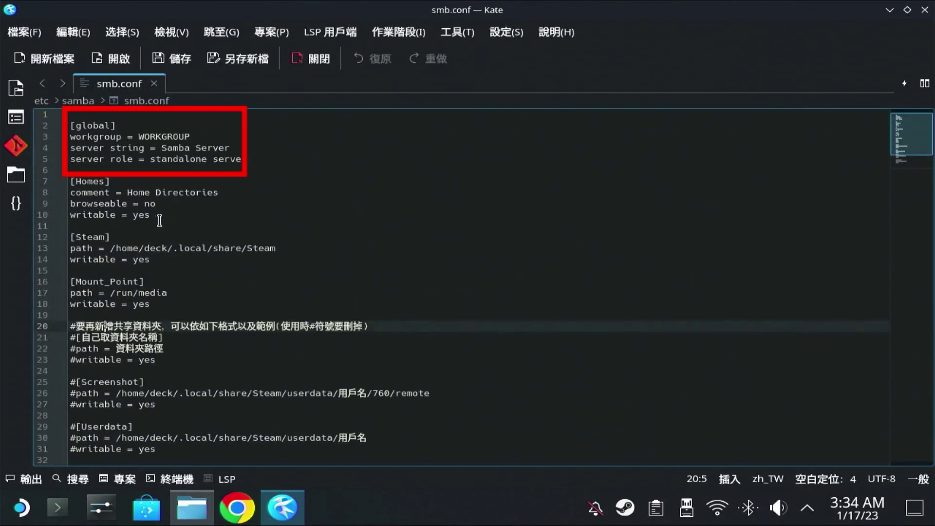
left_click(184, 217)
key("shift+Up")
key("shift+Up")
key("shift+Up")
key("shift+Home")
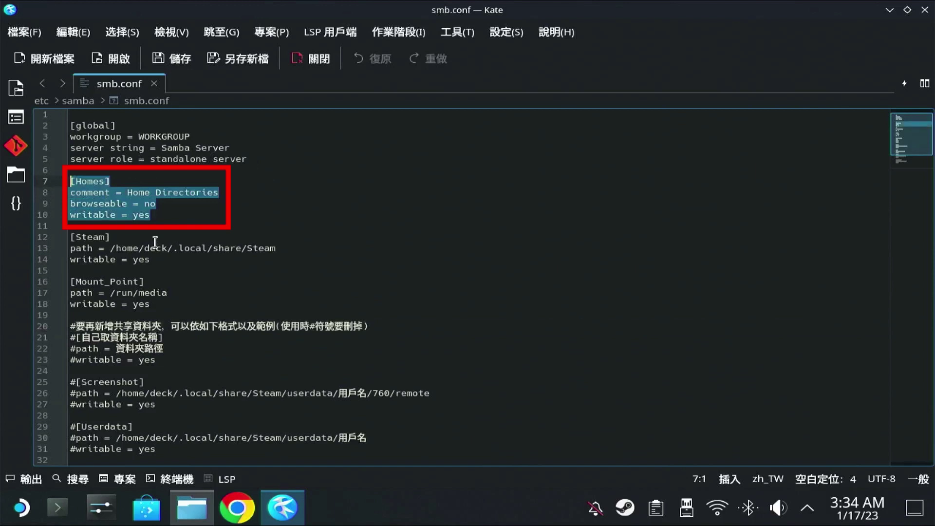
- Examine the [Steam] and [Mount_Point] share definitions and the commented example shares below them in smb.conf
left_click(182, 268)
key("shift+Up")
key("shift+Up")
key("shift+Up")
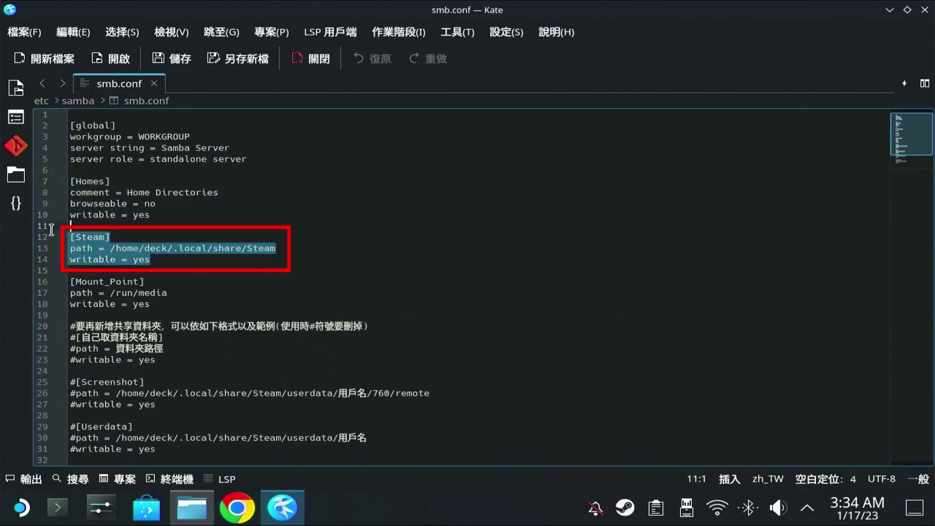
left_click(179, 304)
key("shift+Up")
key("shift+Up")
key("shift+Up")
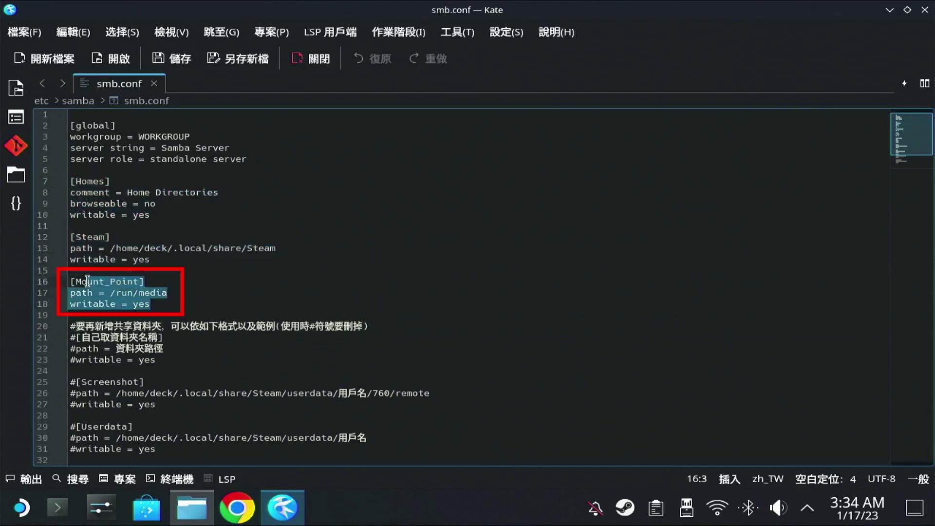
left_click(222, 311)
scroll(222, 310, "down", 3)
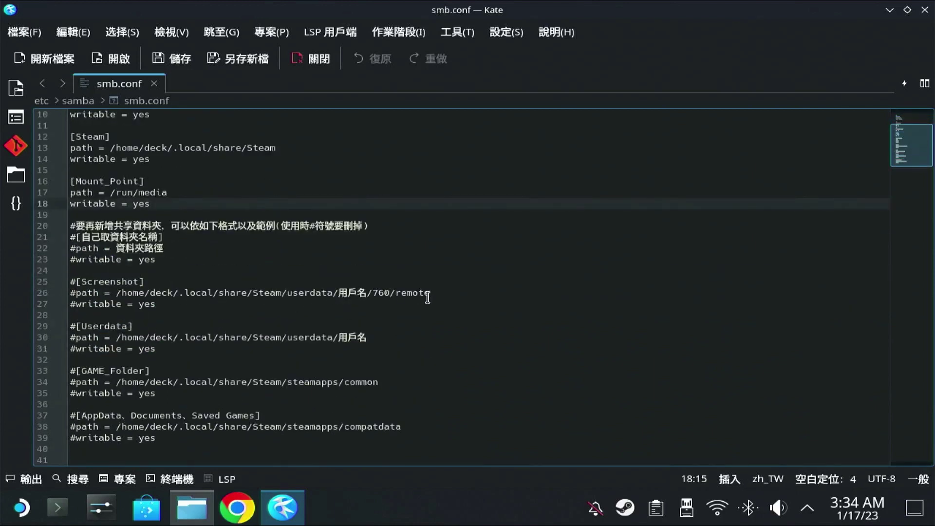
mouse_move(171, 261)
left_mouse_down()
mouse_move(145, 242)
mouse_move(53, 238)
mouse_move(184, 253)
left_mouse_up()
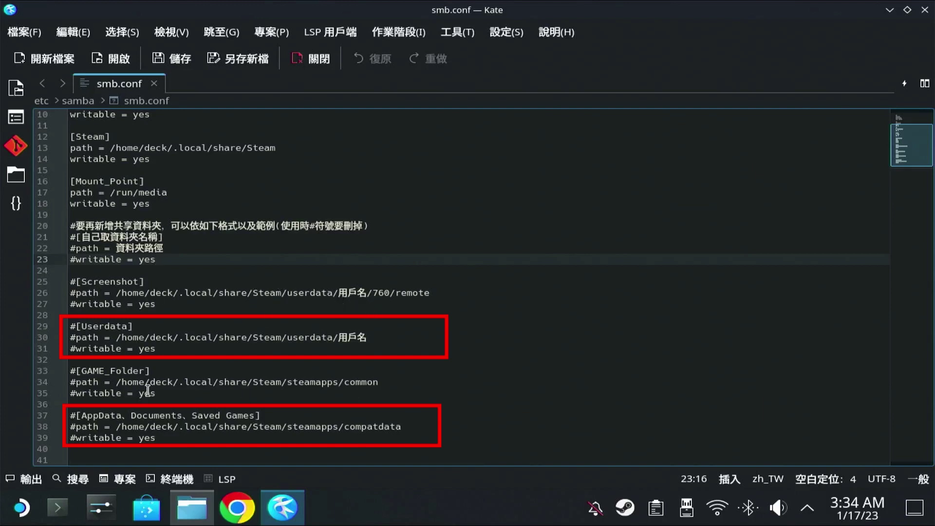
- In Dolphin, open the Steam截圖位置 bookmark, show its full path and copy the user ID folder name after userdata
left_click(192, 508)
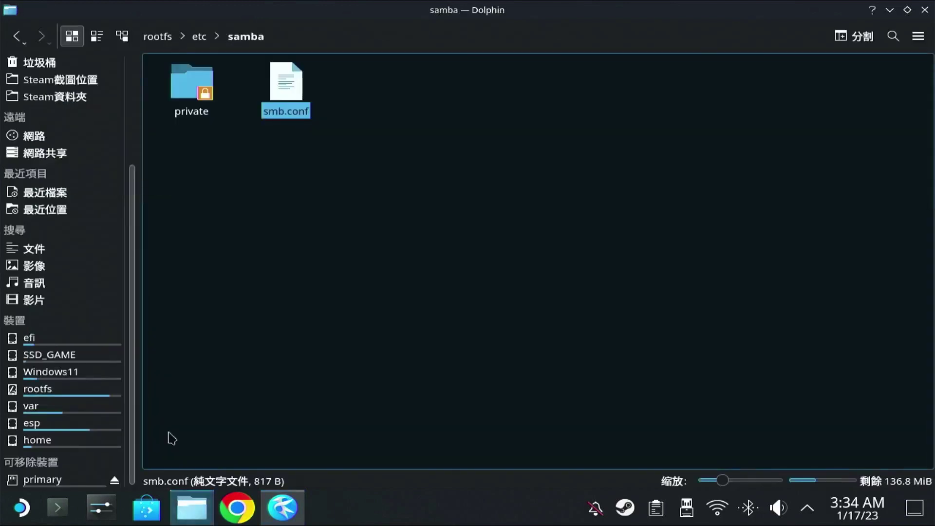
scroll(98, 367, "up", 3)
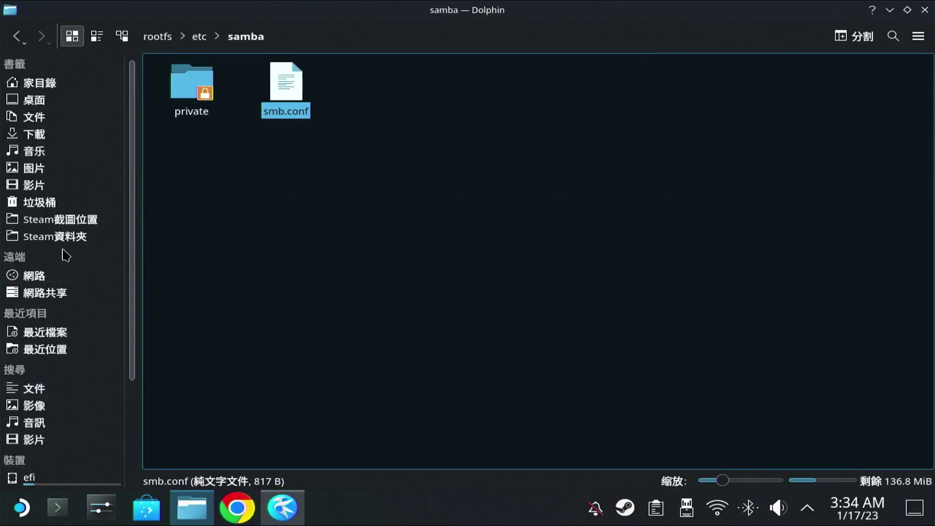
left_click(95, 227)
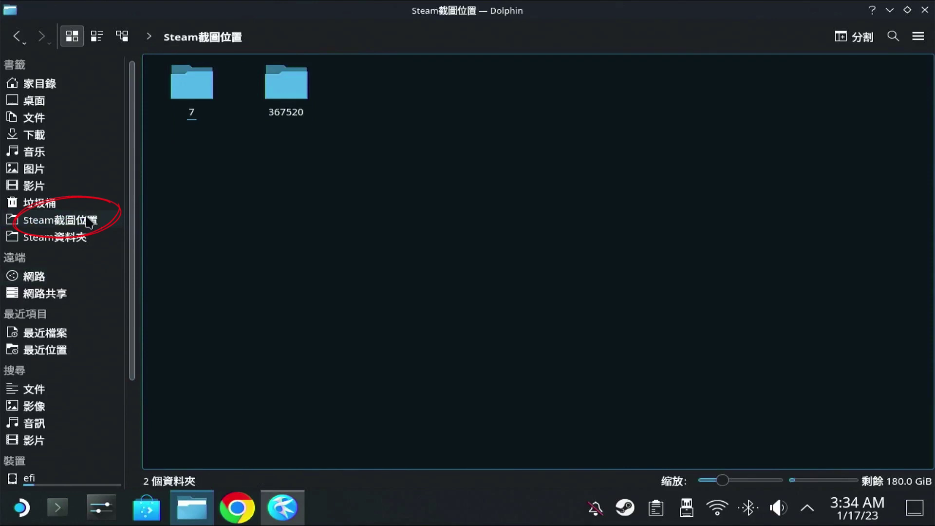
left_click(298, 42)
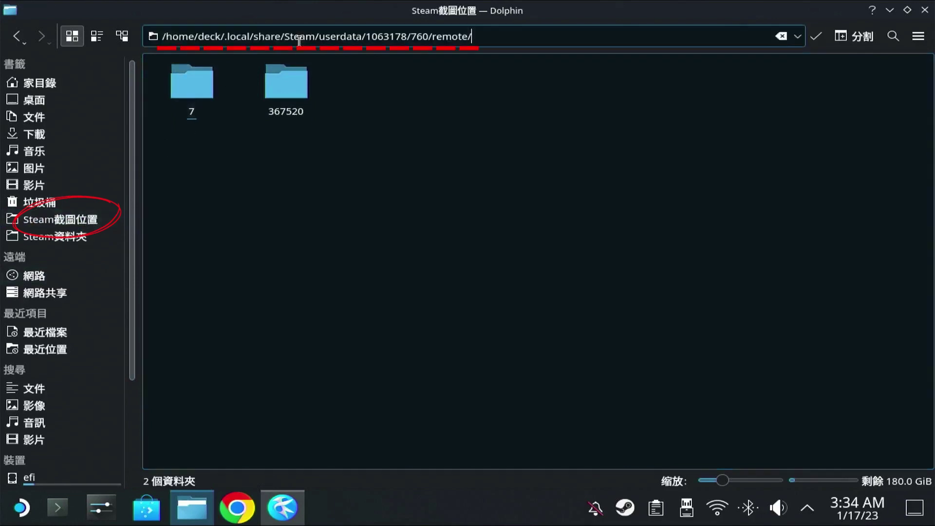
double_click(392, 37)
key("ctrl+c")
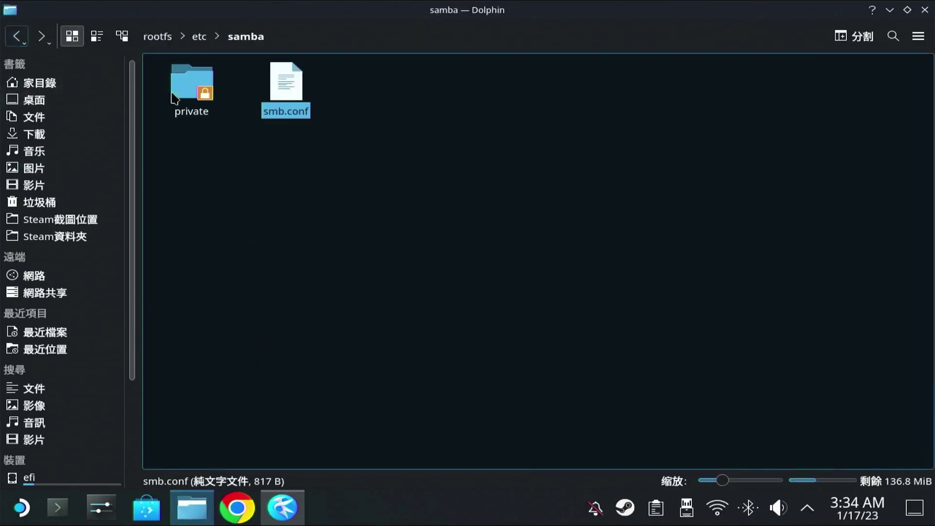
- Back in Kate, replace 用戶名 in the [Screenshot] path with the copied Steam user ID
left_click(283, 508)
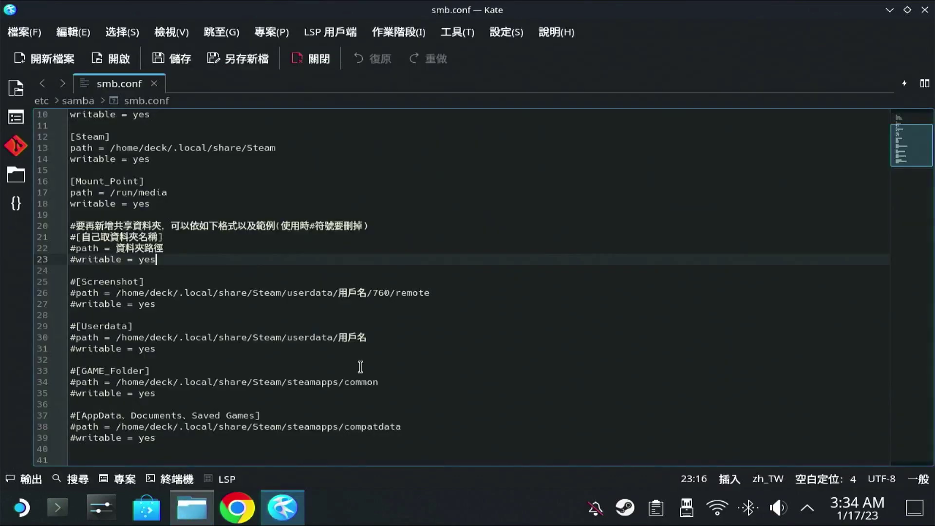
double_click(343, 293)
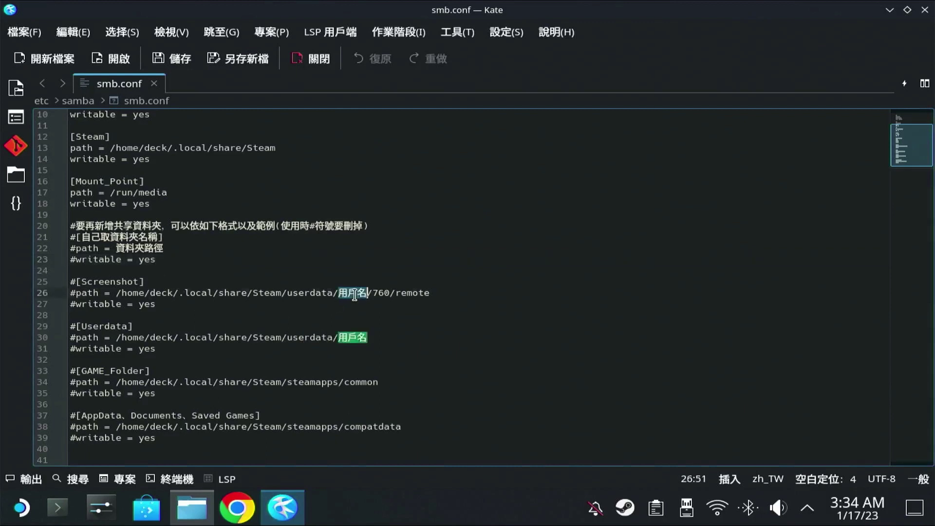
key("ctrl+v")
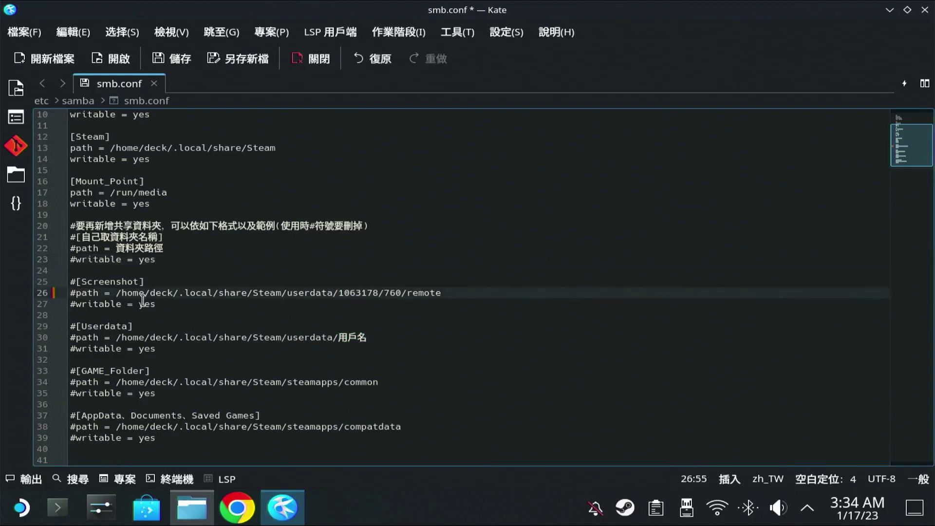
- Uncomment the [Screenshot] share by removing the # from its name, path and writable lines
left_click(82, 304)
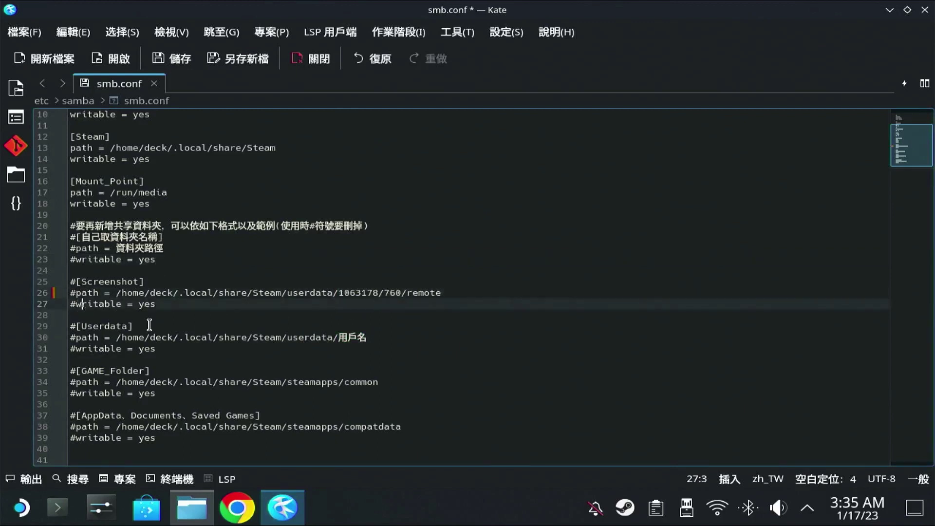
key("BackSpace")
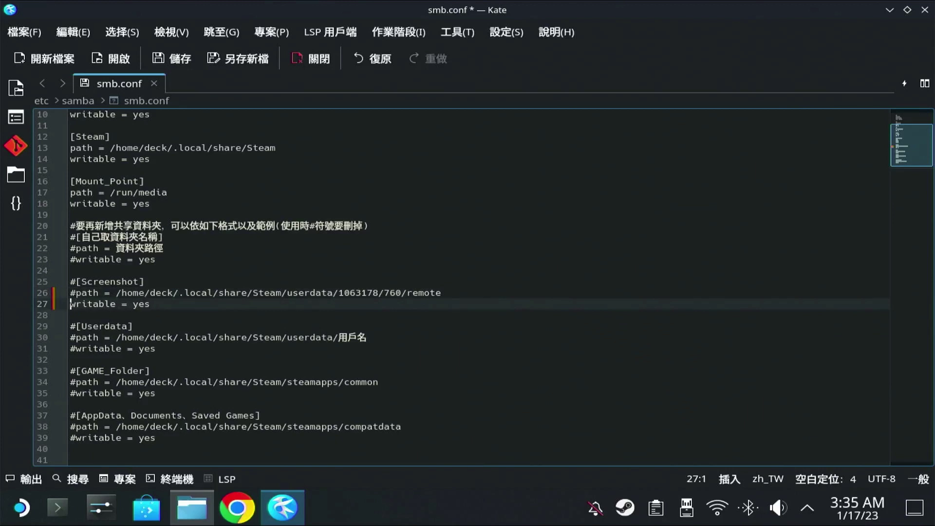
left_click(70, 292)
key("BackSpace")
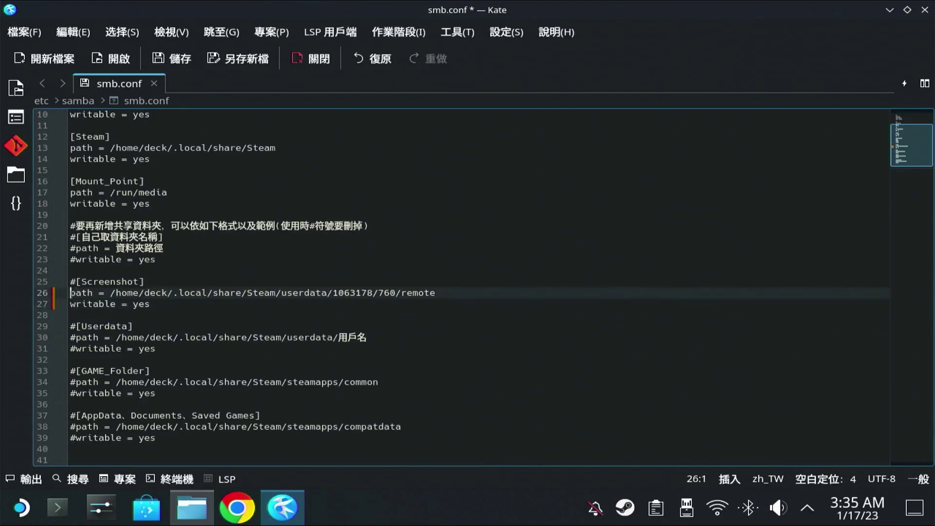
left_click(70, 281)
left_click(75, 281)
key("BackSpace")
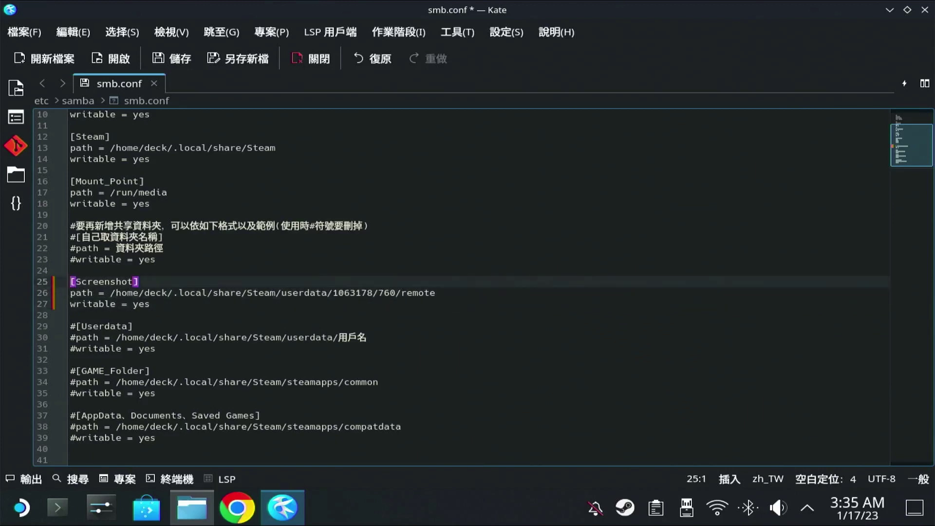
left_click(184, 306)
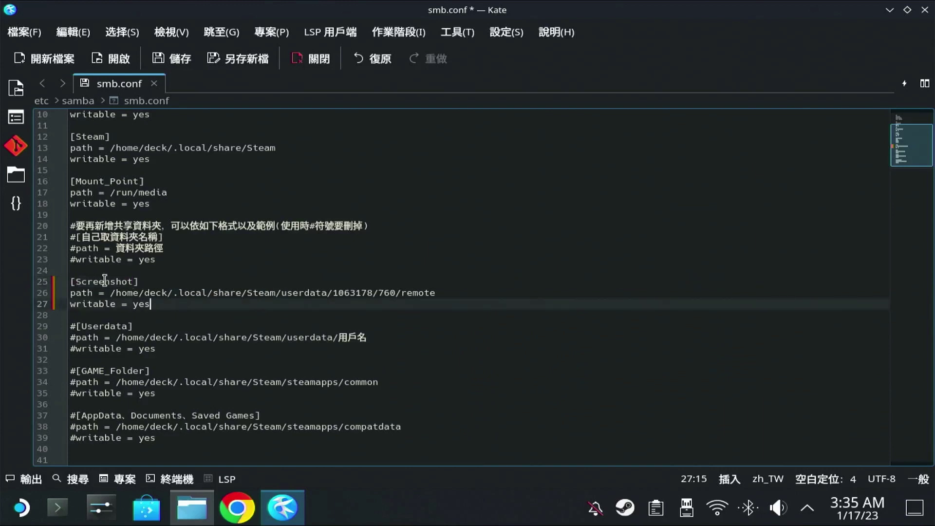
left_click(164, 347)
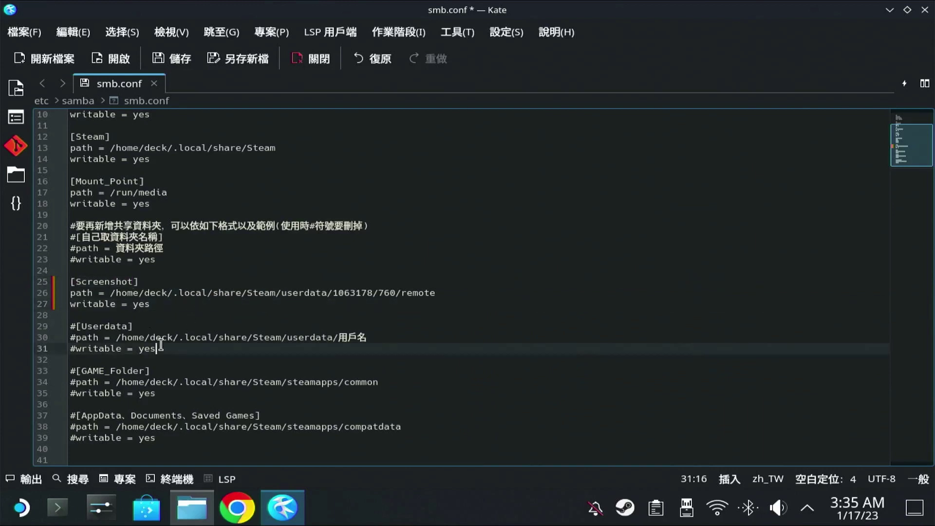
- In Dolphin, open the SSD_GAME drive, show its full path and select the SSD_GAME part
scroll(160, 317, "up", 3)
left_click(176, 307)
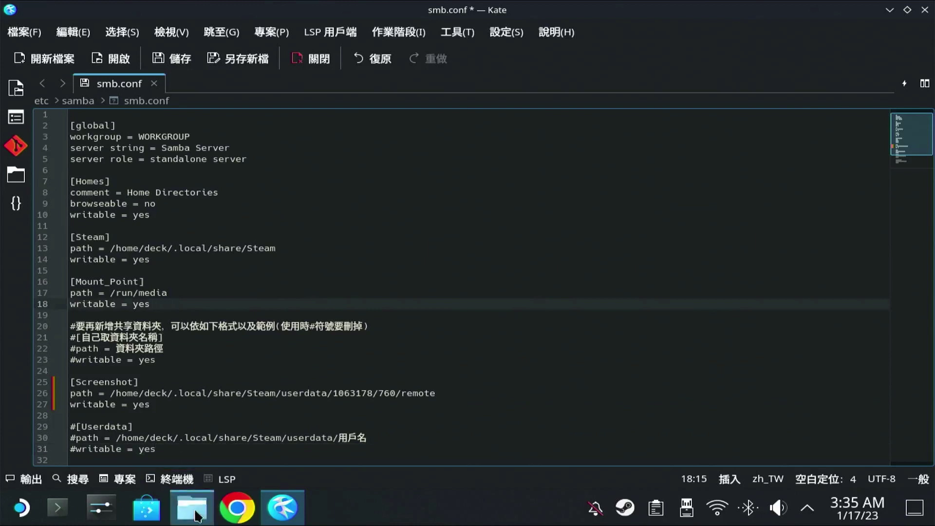
mouse_move(191, 508)
left_click(202, 462)
scroll(122, 351, "down", 3)
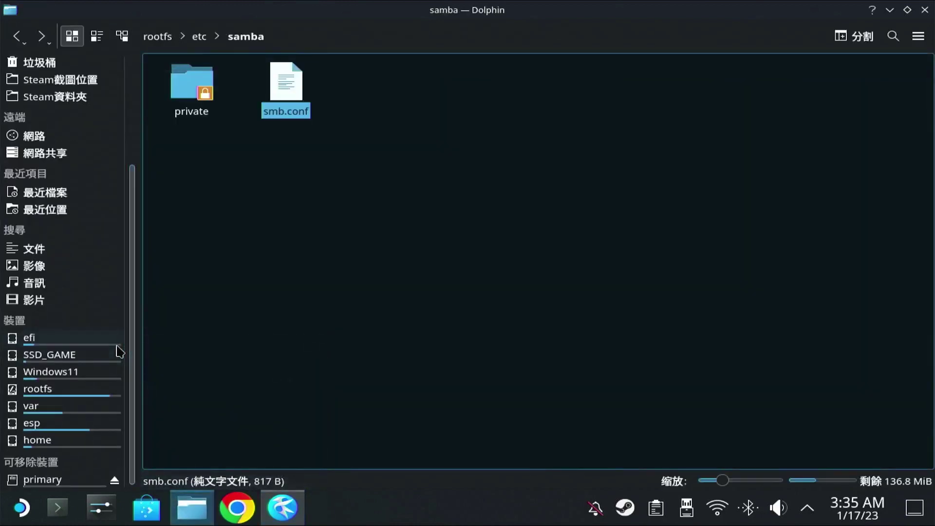
left_click(78, 361)
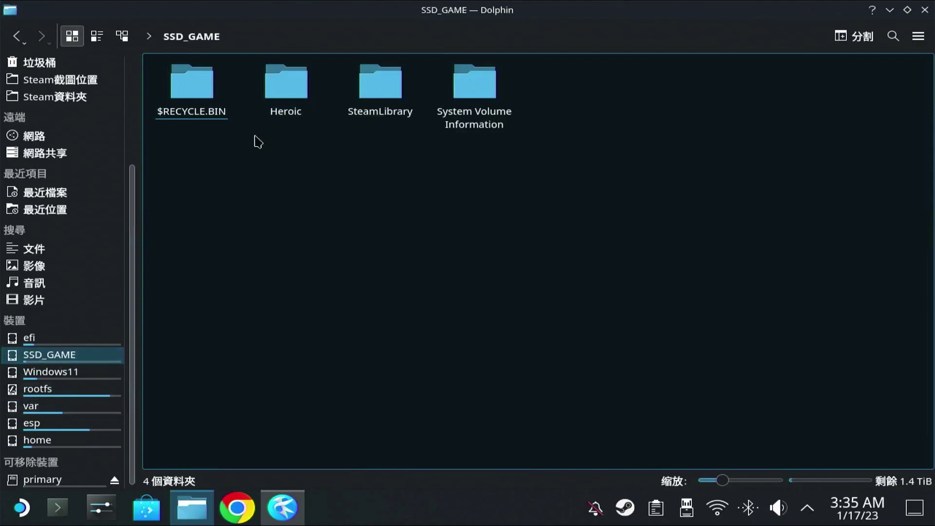
left_click(287, 35)
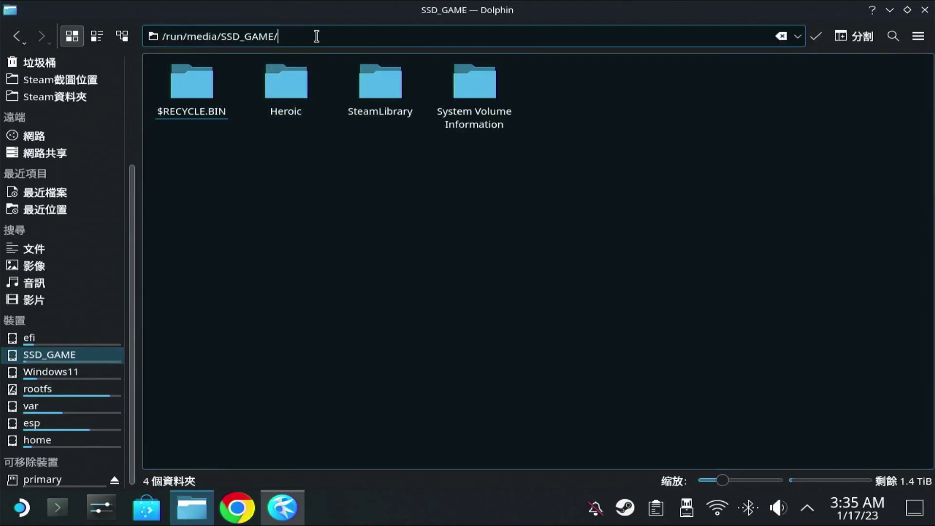
double_click(233, 36)
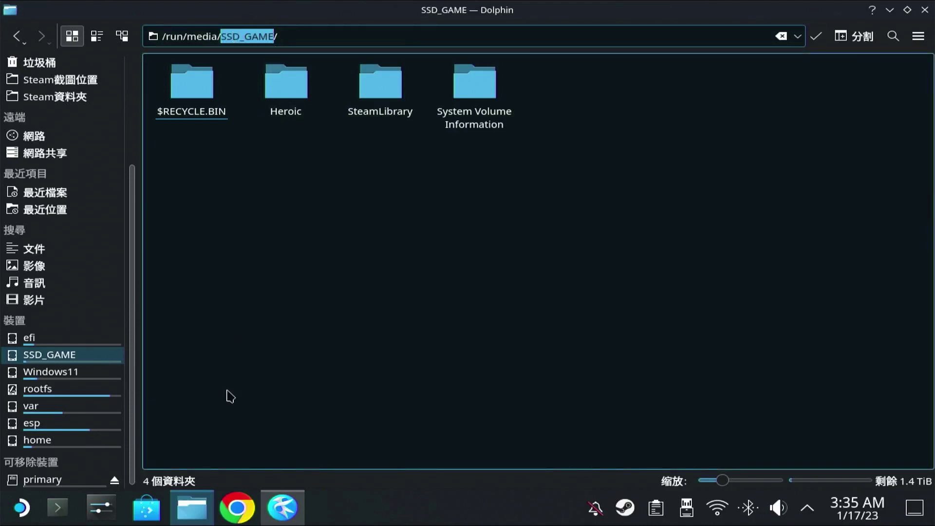
- In Kate, duplicate the three-line [Mount_Point] share block below the original, separated by a blank line
left_click(283, 508)
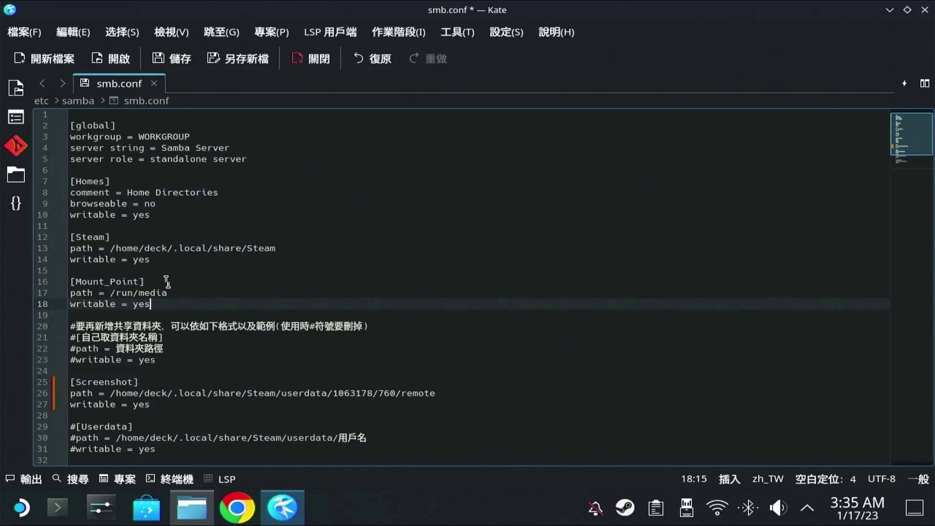
key("shift+Up")
key("shift+Up")
key("shift+Home")
key("ctrl+c")
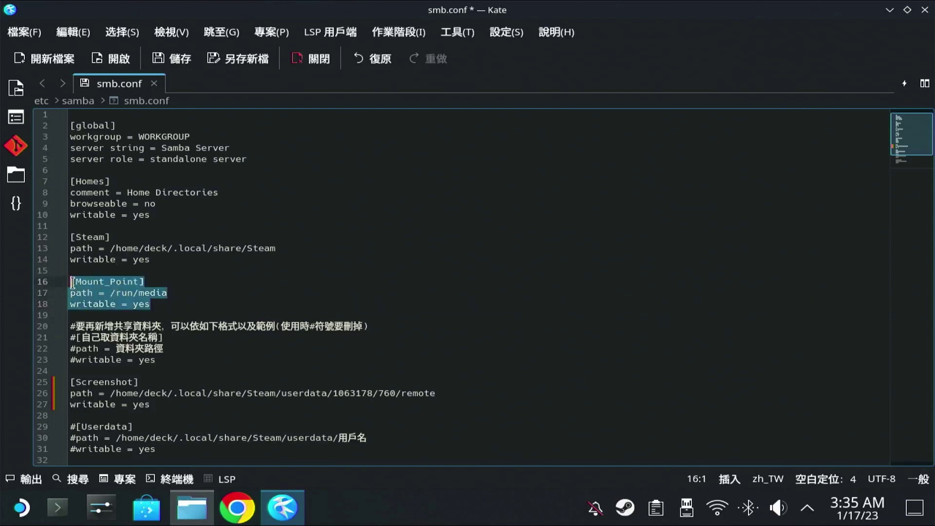
left_click(159, 302)
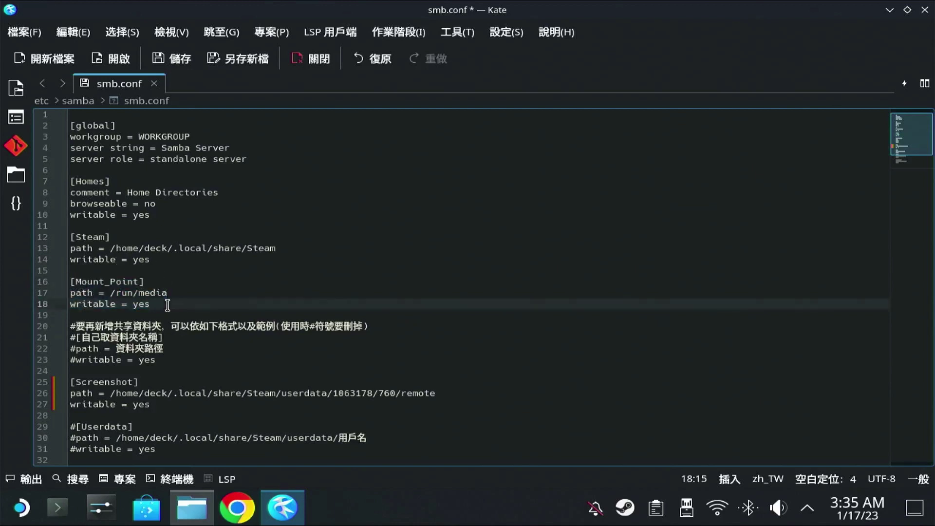
key("Return")
key("Return")
key("ctrl+v")
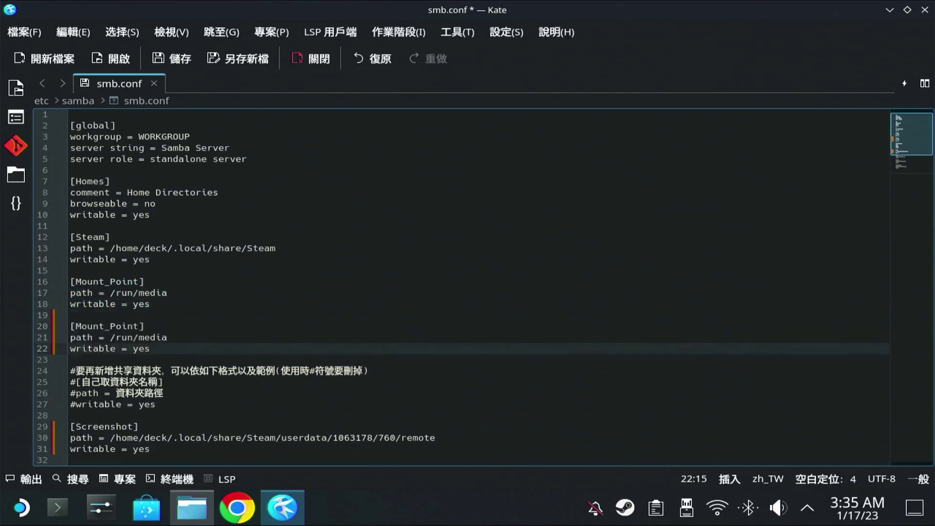
- Check the SSD_GAME drive path in Dolphin, and append /SSD_GAME to the duplicated share's path in Kate
left_click(193, 508)
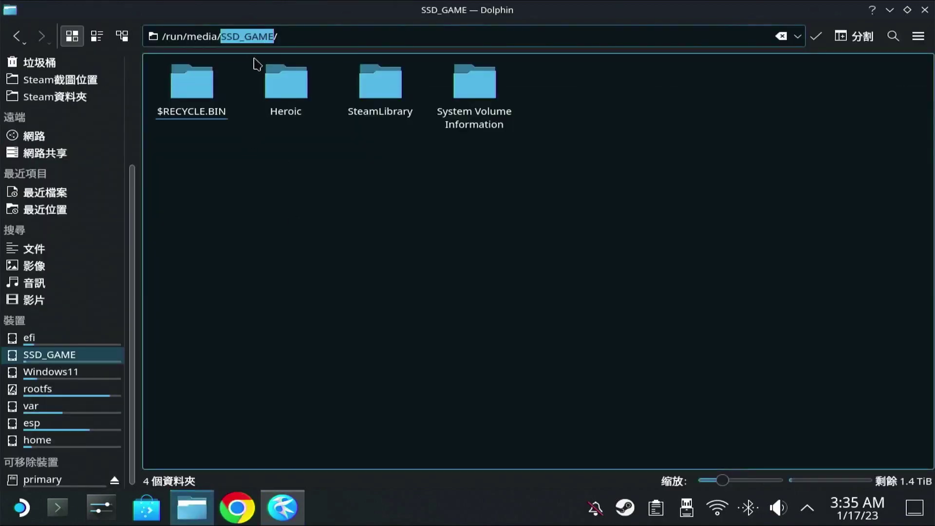
left_click(283, 506)
left_click(180, 337)
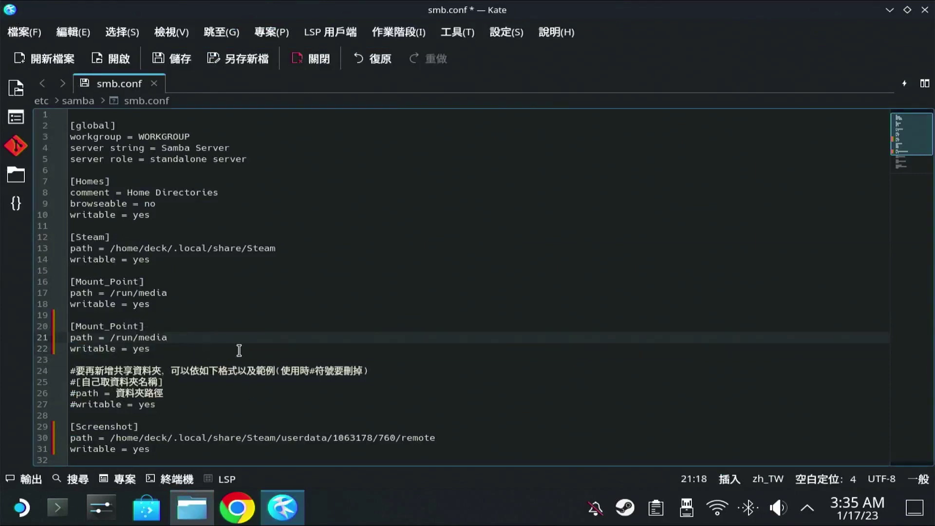
type("/SSD_GAME")
- Rename the duplicated [Mount_Point] share to [SSD_Game]
left_click(142, 326)
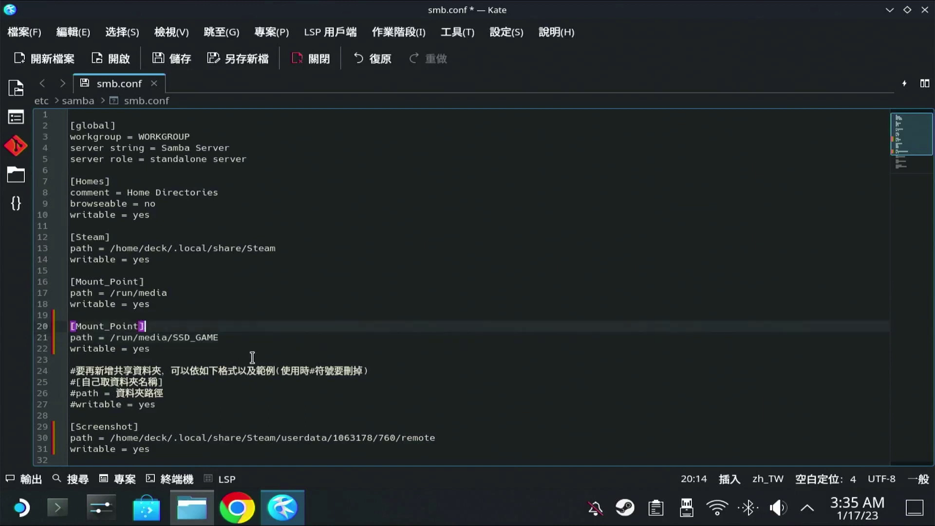
key("Left")
key("BackSpace")
key("BackSpace")
key("BackSpace")
key("BackSpace")
key("BackSpace")
key("BackSpace")
key("BackSpace")
key("BackSpace")
key("BackSpace")
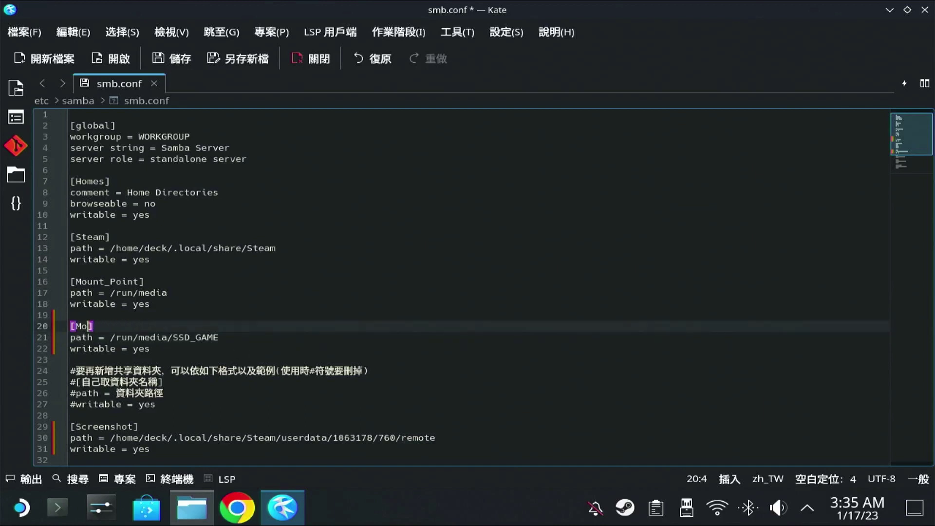
key("BackSpace")
key("BackSpace")
type("SSD")
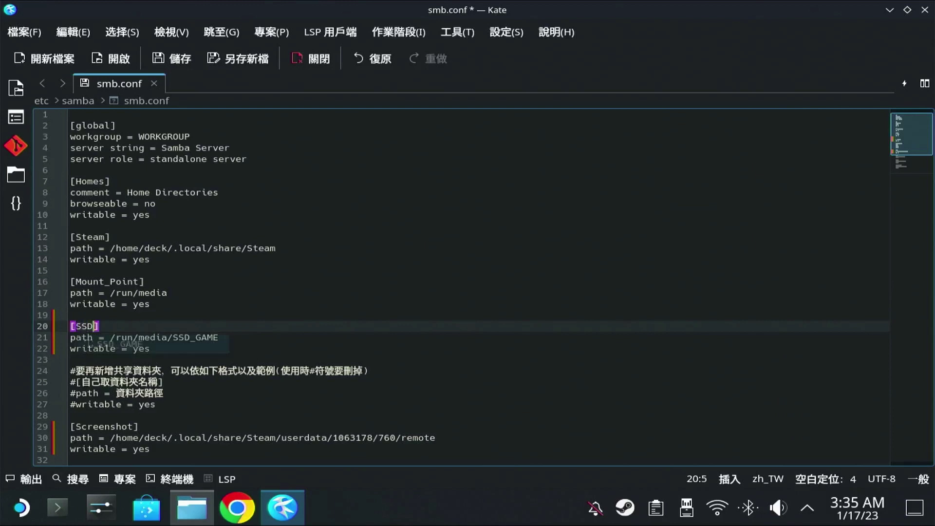
type("_")
type("Game")
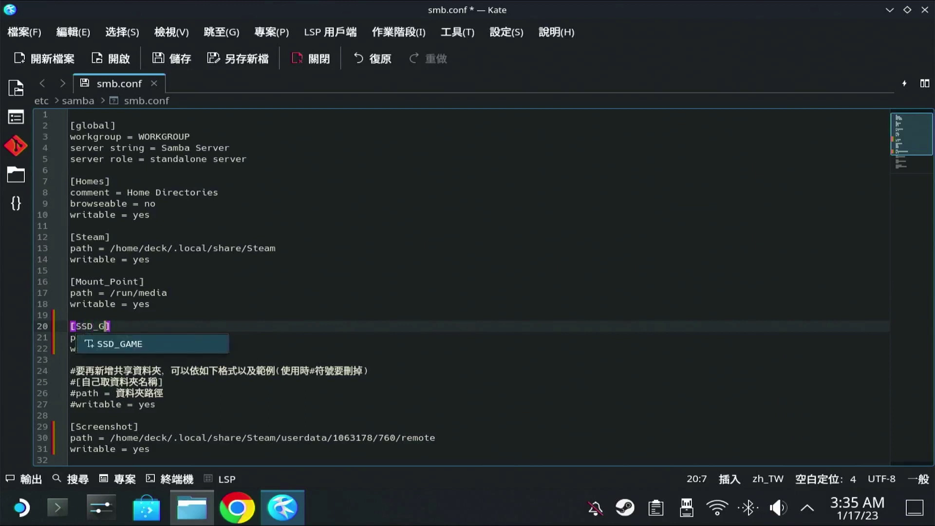
left_click(254, 294)
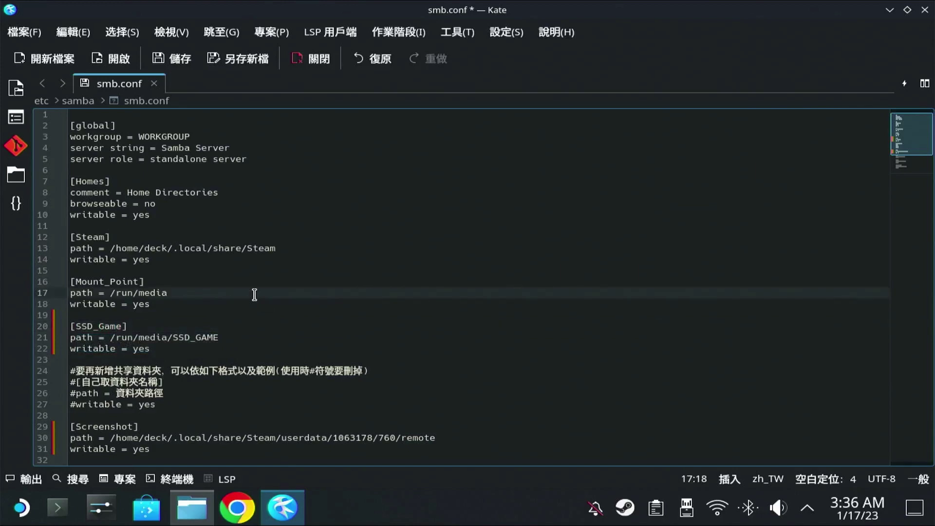
left_click(258, 347)
- Uncomment the [GAME_Folder] share by removing the # from its name, path and writable lines
scroll(258, 348, "down", 4)
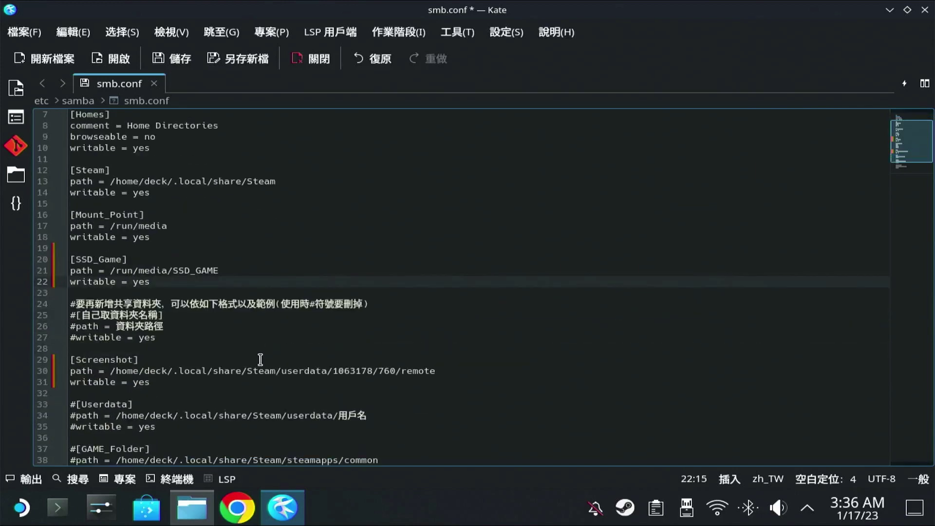
scroll(263, 346, "down", 1)
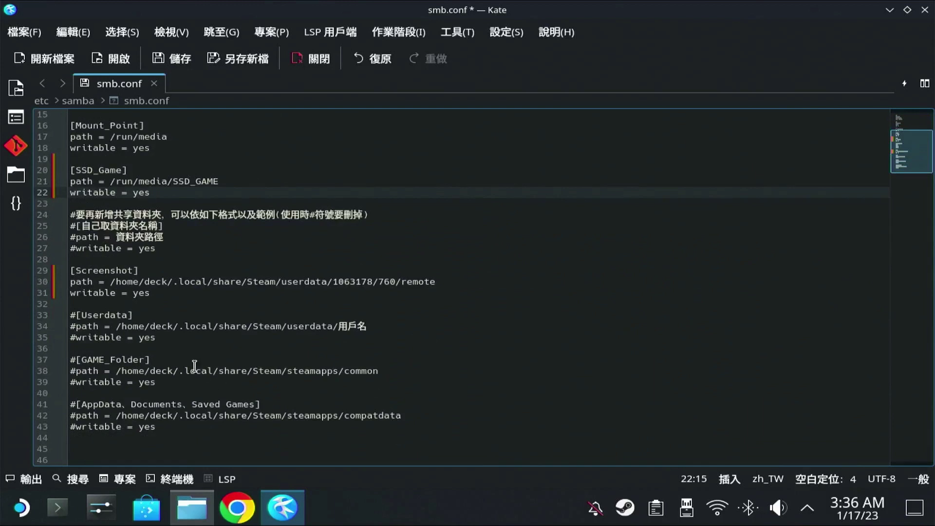
left_click(79, 361)
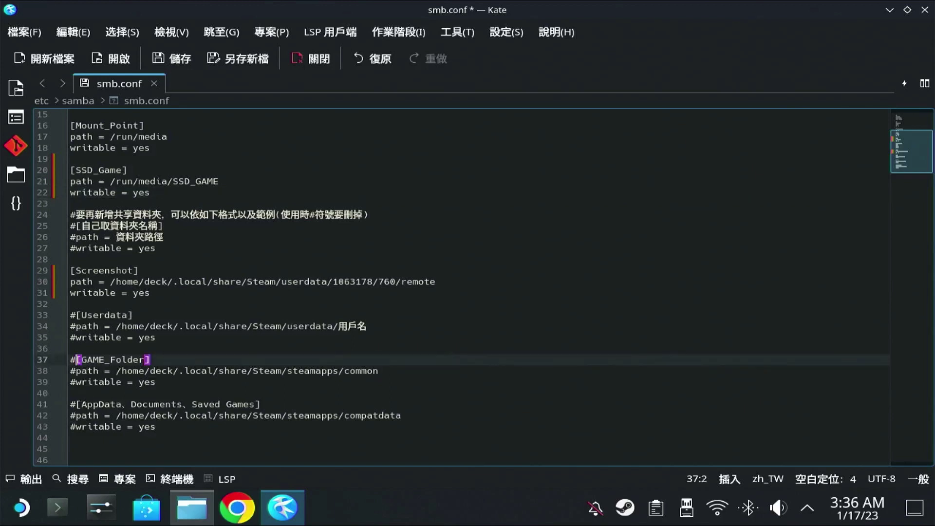
key("BackSpace")
left_click(76, 371)
key("BackSpace")
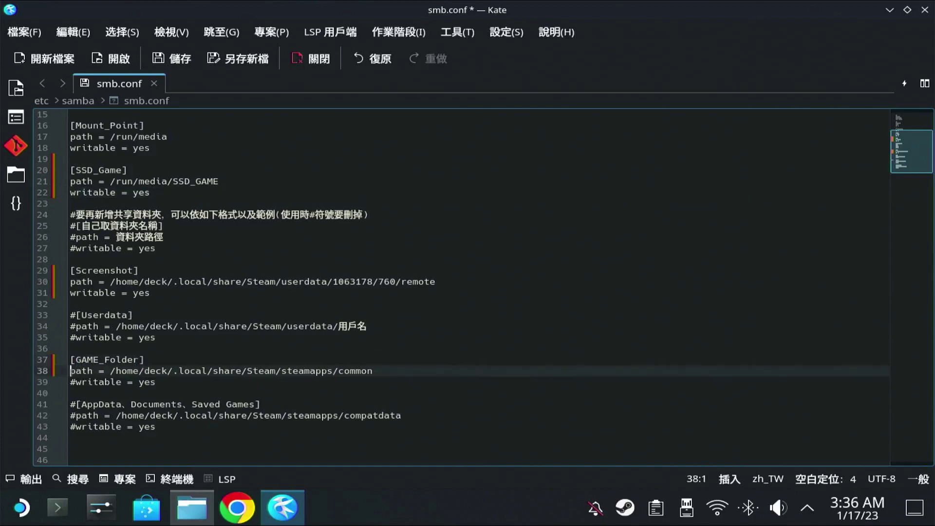
left_click(70, 382)
key("BackSpace")
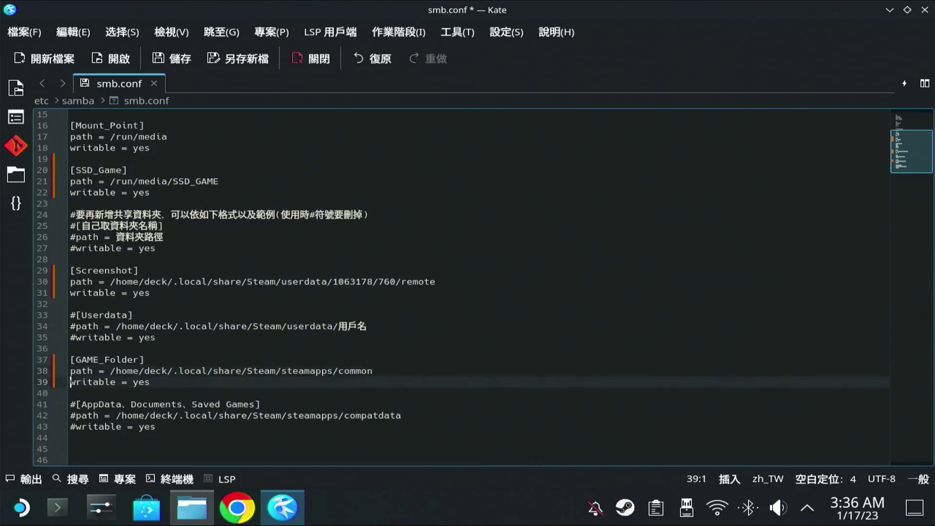
left_click(192, 360)
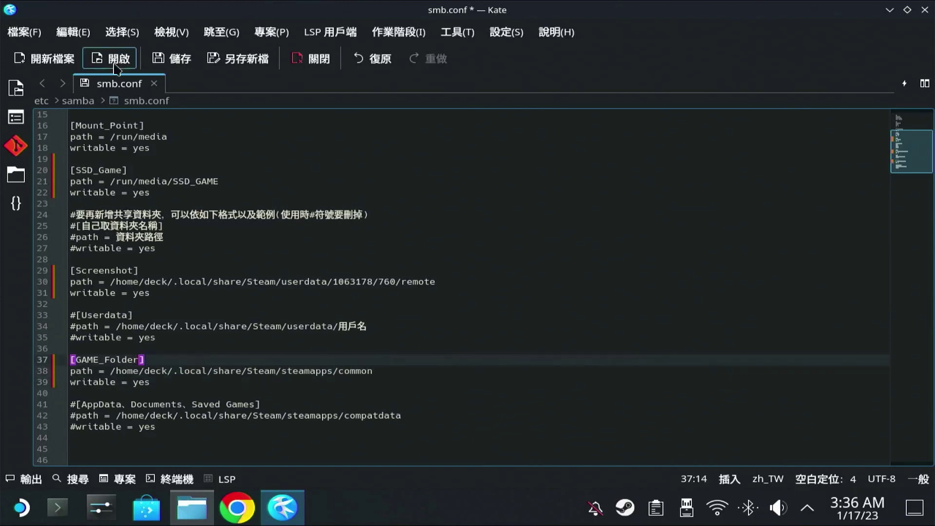
- Save smb.conf, authenticating with the administrator password
left_click(170, 59)
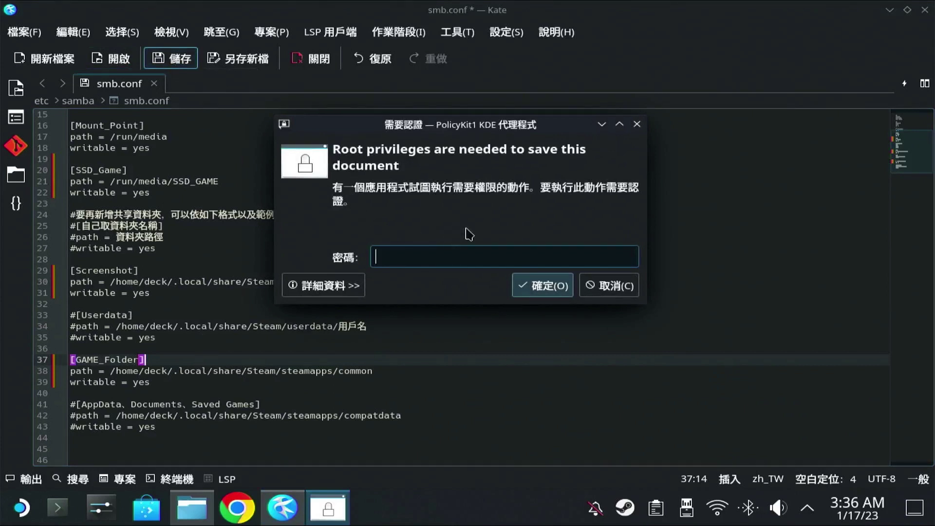
type("****")
key("Return")
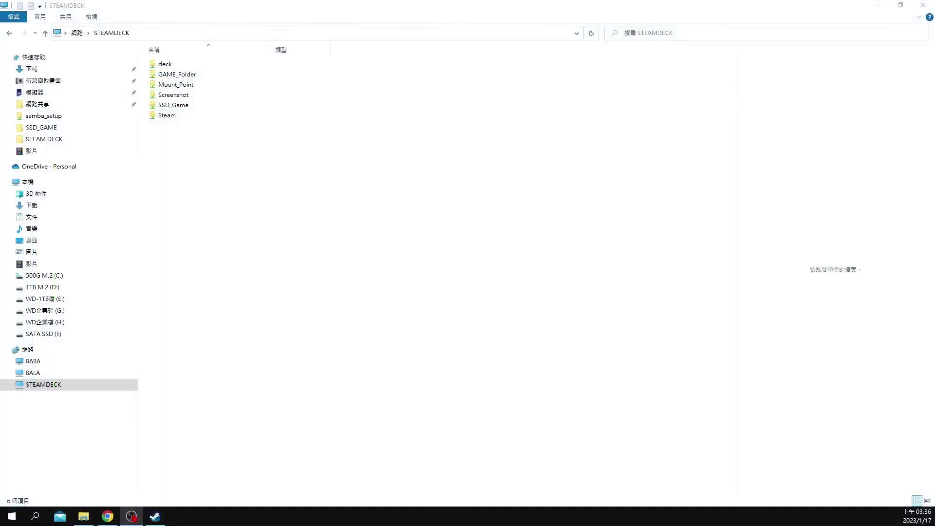
- In Windows File Explorer, try to open the GAME_Folder share on STEAMDECK
left_click(57, 385)
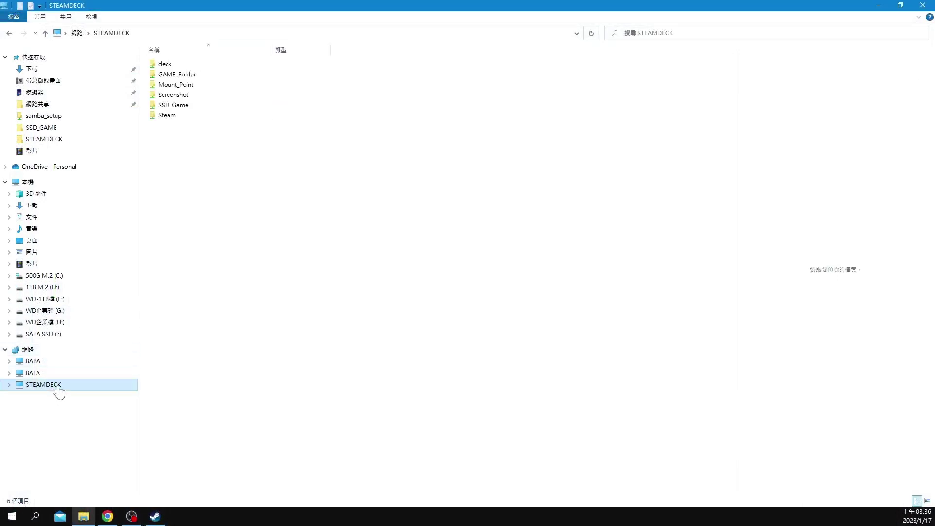
left_click(200, 77)
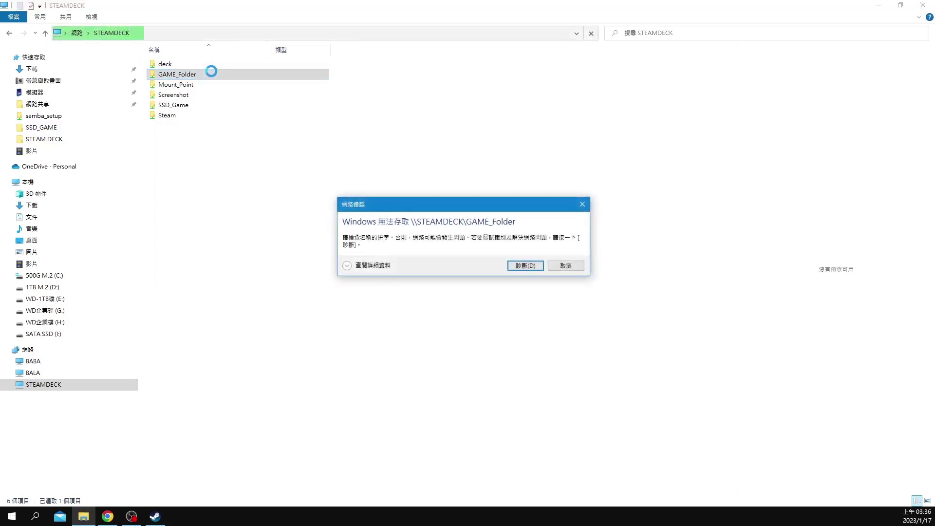
left_click(565, 265)
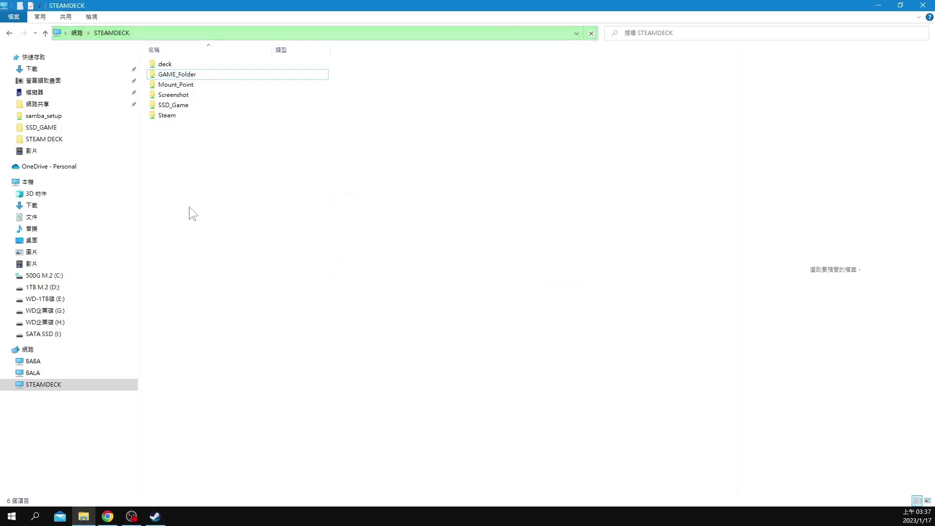
double_click(211, 75)
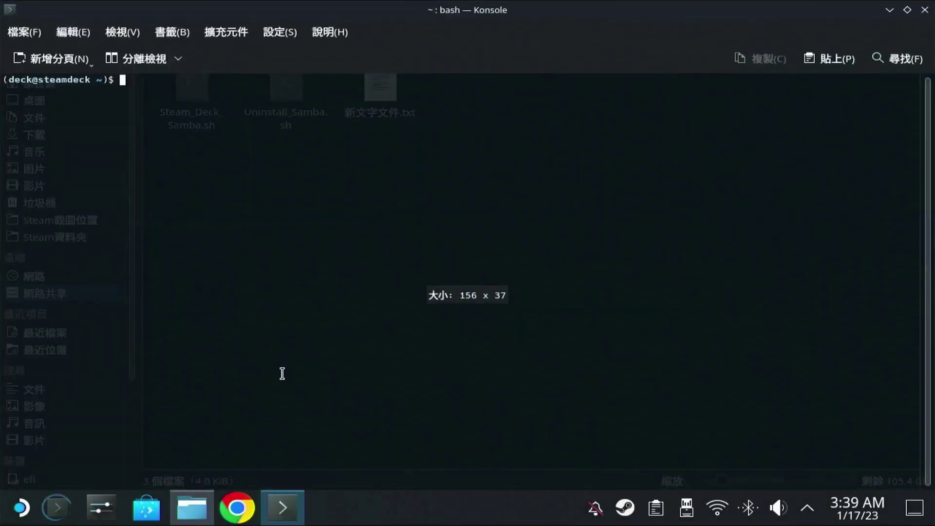
- In Konsole on the Steam Deck, run systemctl restart smb.service and authenticate with the account password
type("systemctl restart smb.service")
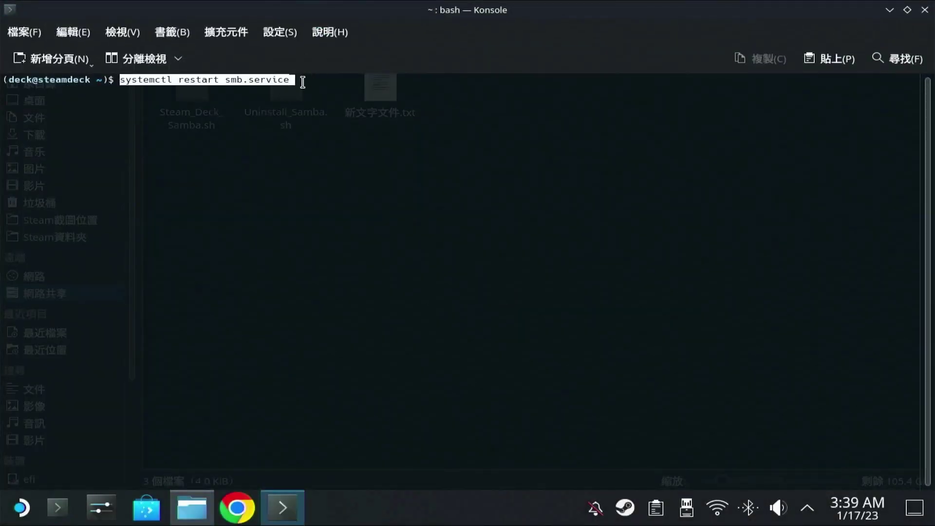
key("End")
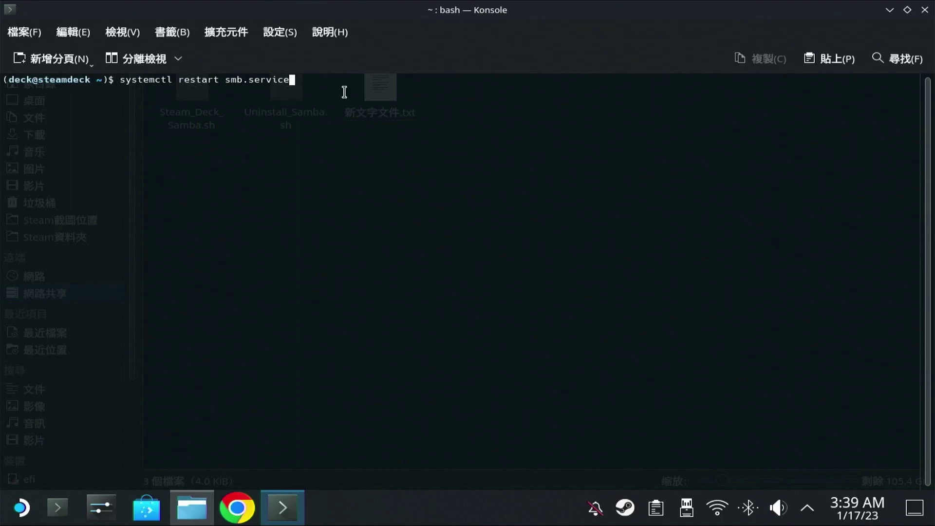
key("Return")
type("****")
key("Return")
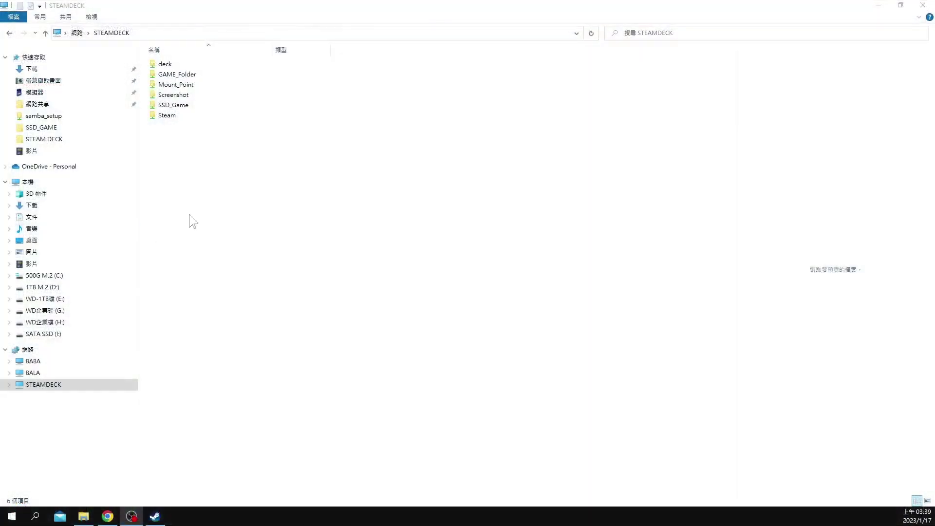
- Refresh the STEAMDECK share list in Windows File Explorer, and close the Konsole window on the Steam Deck
right_click(237, 171)
left_click(258, 208)
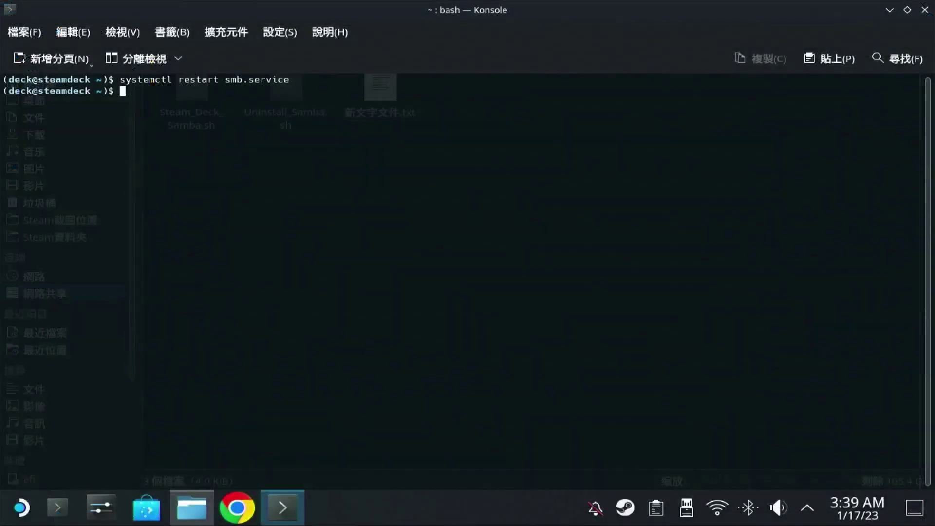
left_click(924, 11)
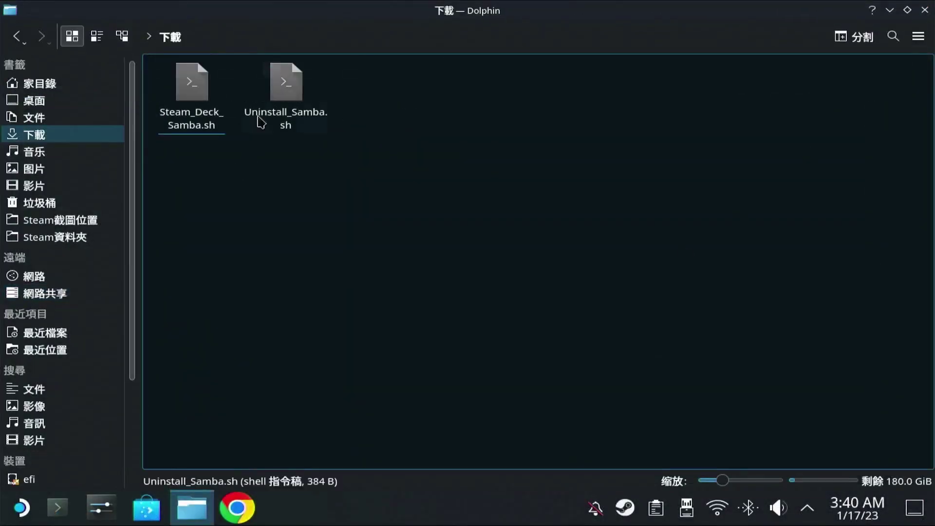
- Mark Uninstall_Samba.sh in the Downloads folder as executable in its permissions
left_click(287, 92)
right_click(287, 92)
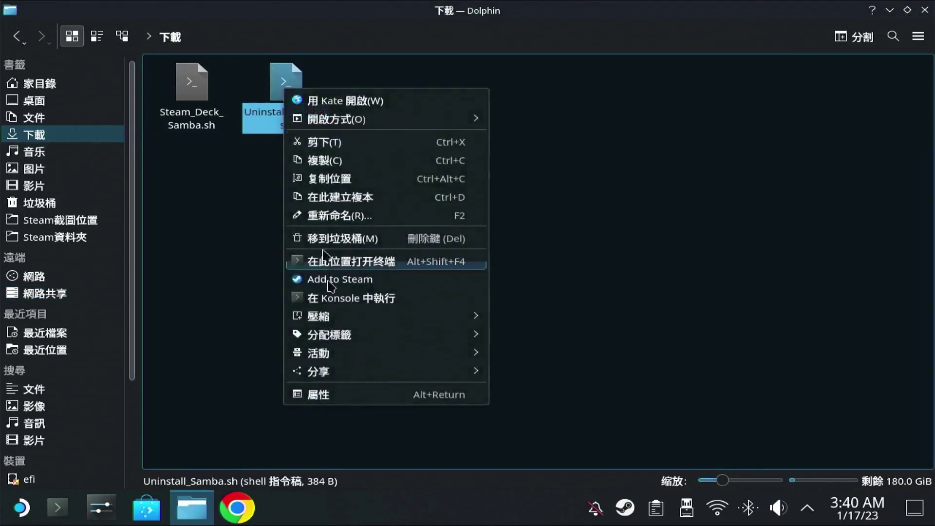
left_click(345, 393)
left_click(388, 83)
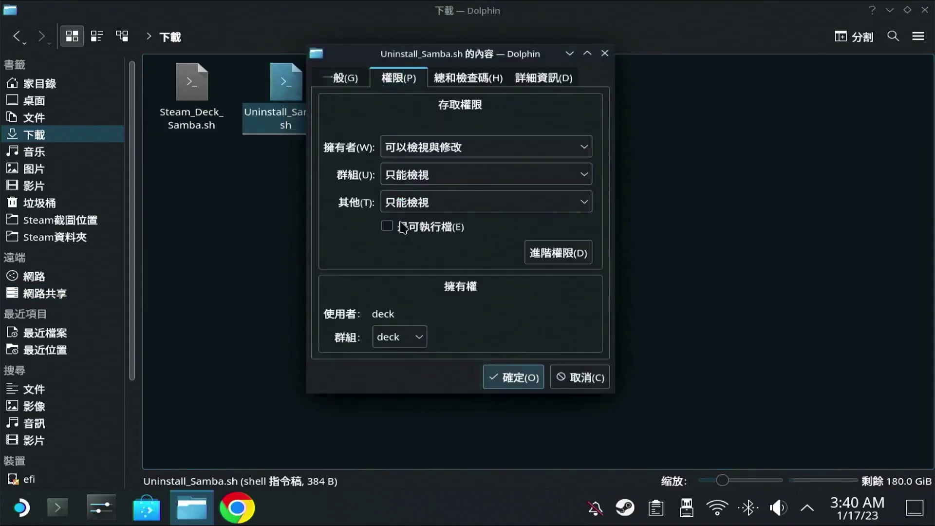
left_click(502, 379)
- Run Uninstall_Samba.sh in Konsole and enter the sudo password
right_click(290, 95)
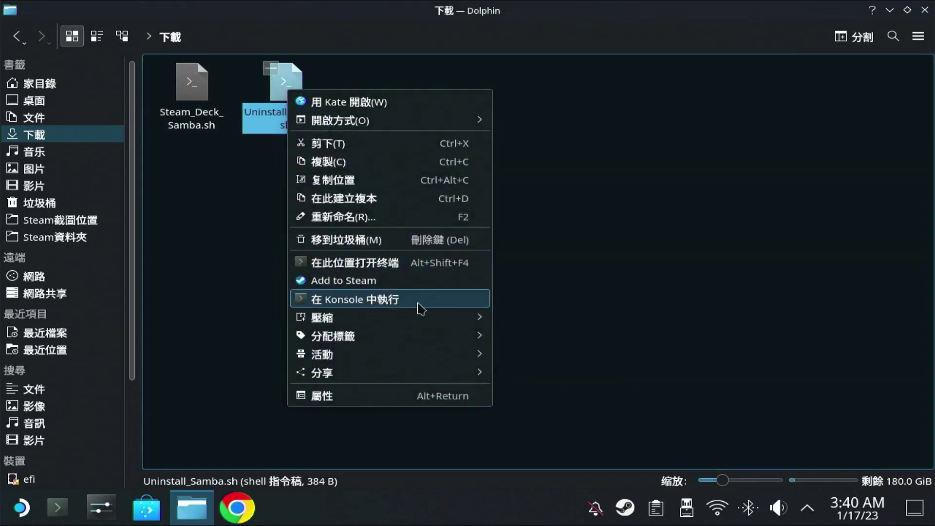
left_click(421, 309)
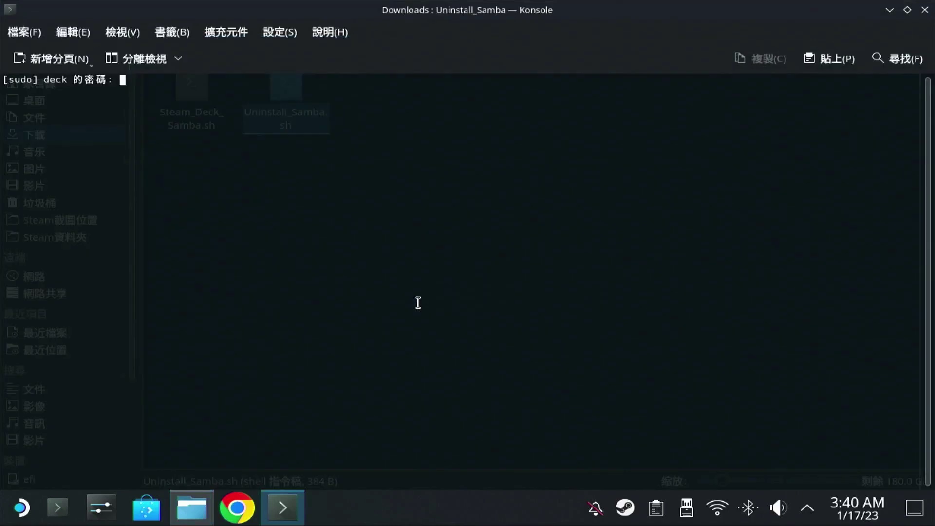
key("Return")
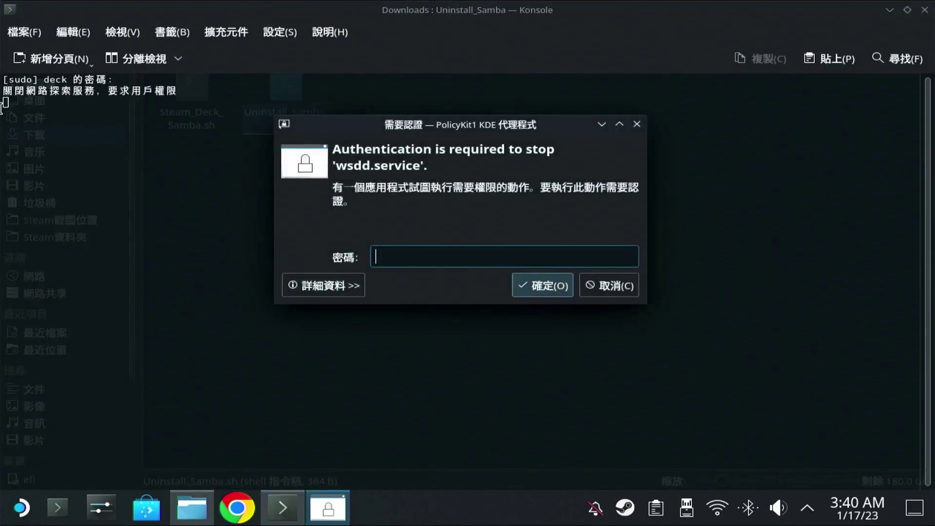
- Authenticate with the account password to stop wsdd.service and smb.service, and close Konsole once the uninstall script has finished
type("••")
key("Return")
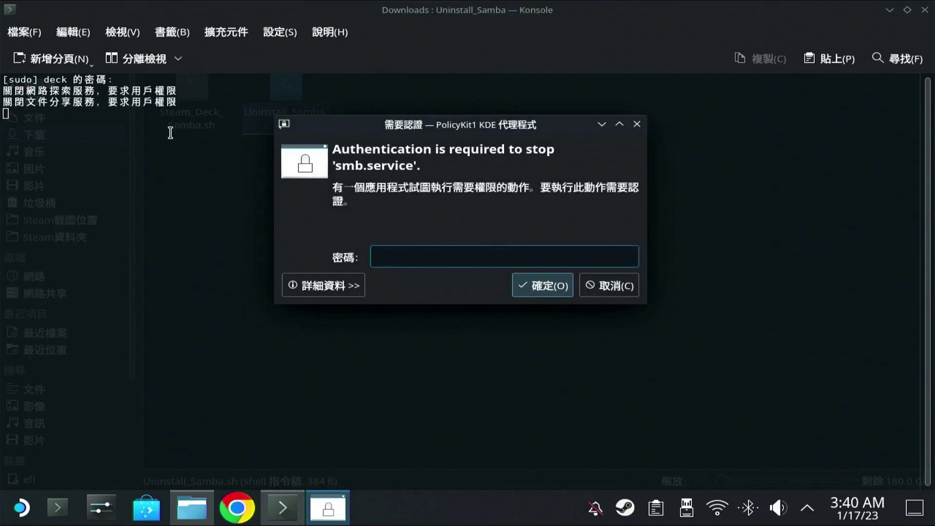
key("Return")
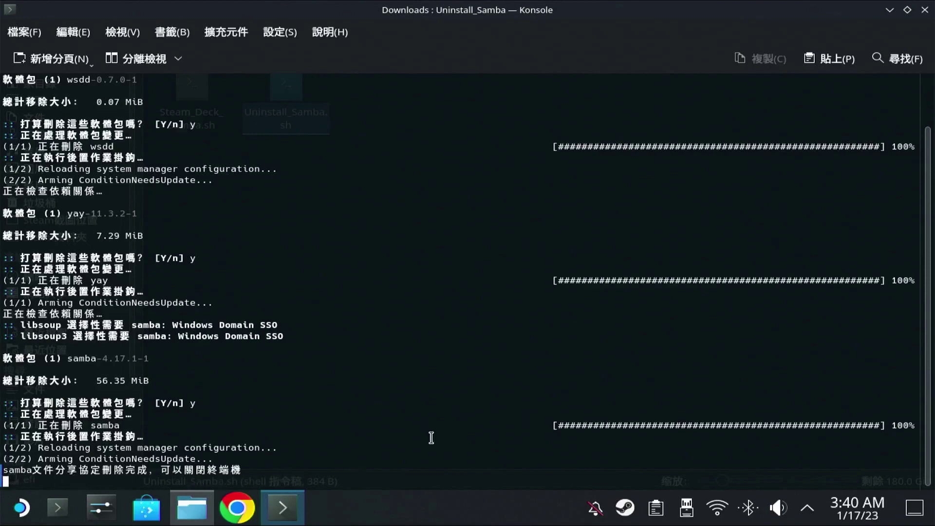
left_click(925, 10)
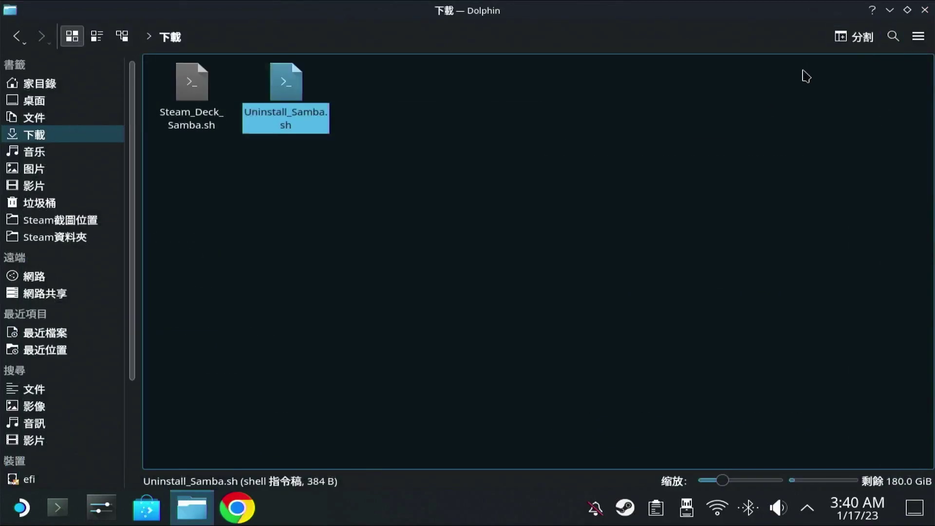
left_click(628, 174)
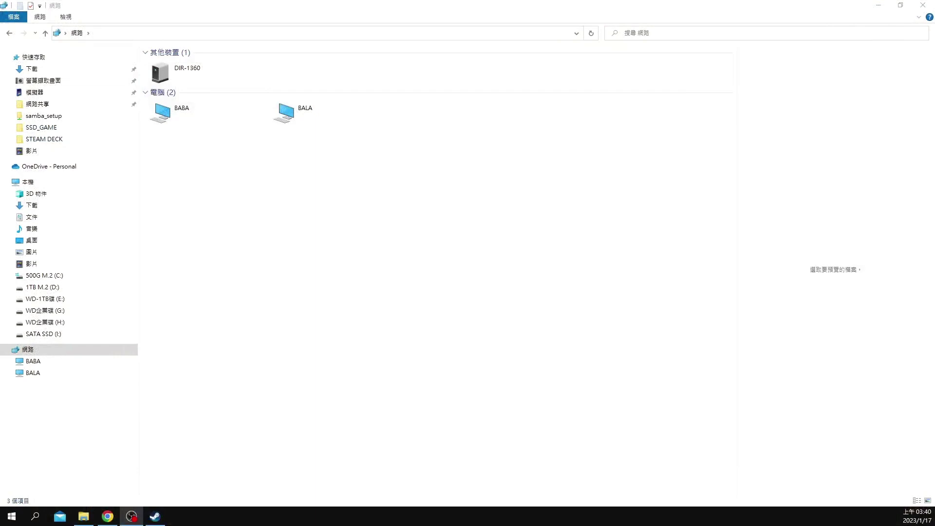
- In Windows File Explorer, map the GAME_Folder share on STEAMDECK as network drive Y: and close the newly opened drive window
left_click(65, 351)
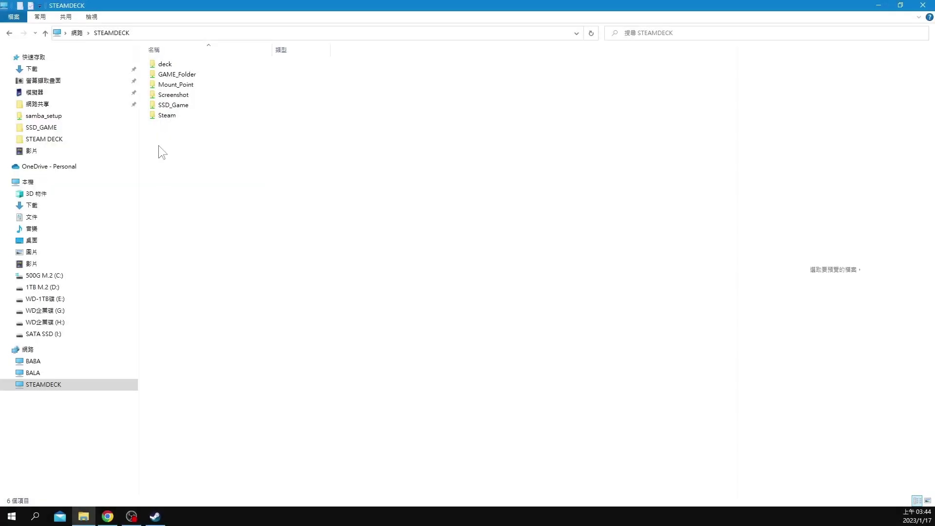
left_click(200, 108)
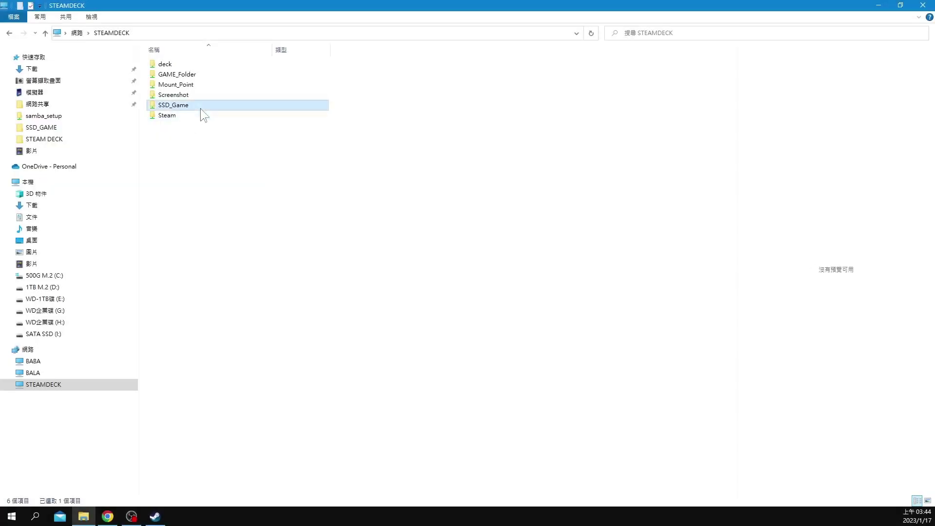
left_click(203, 84)
left_click(207, 77)
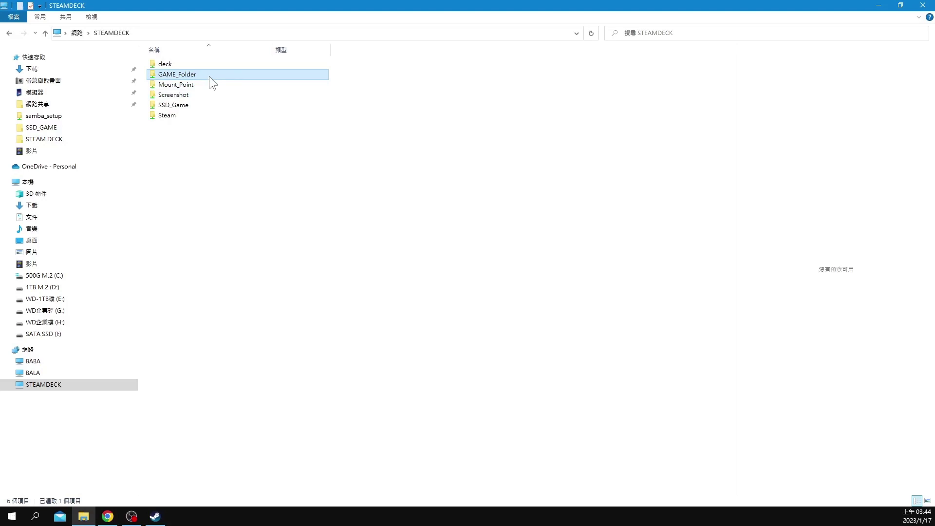
right_click(209, 76)
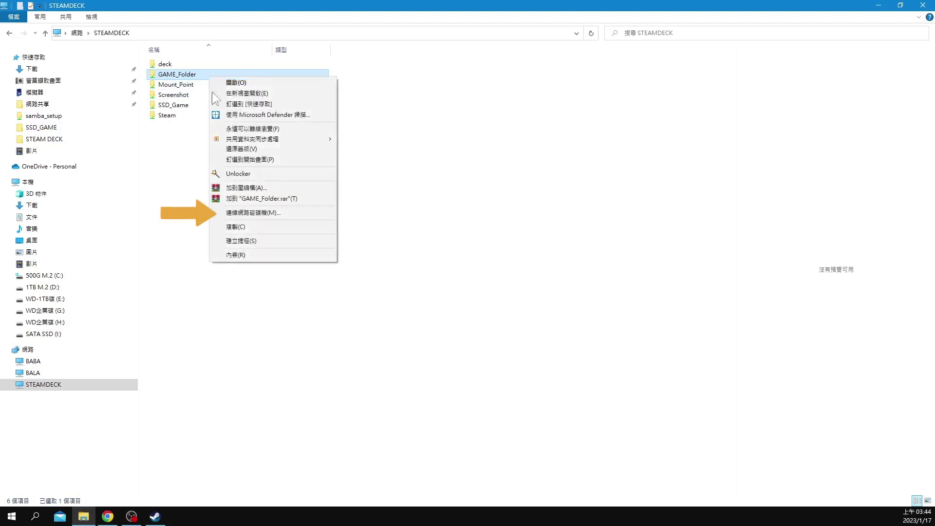
left_click(256, 214)
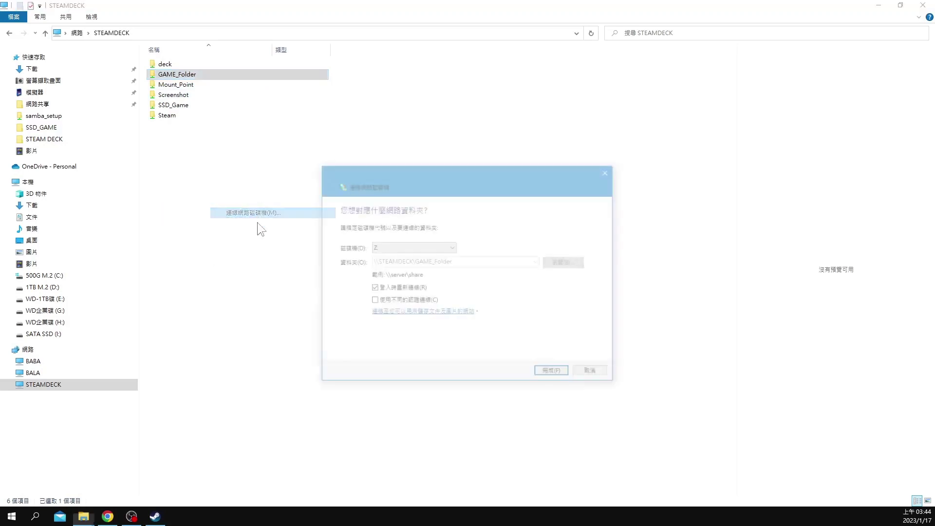
left_click(451, 247)
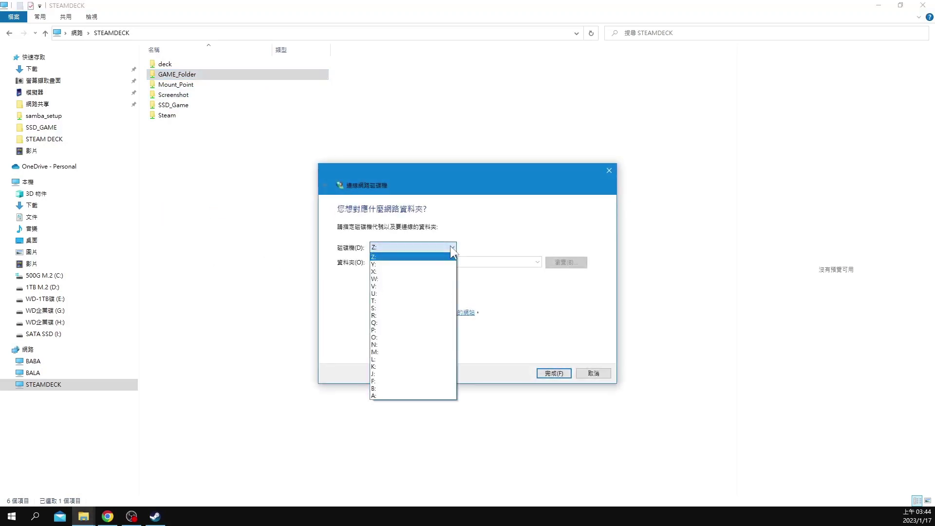
left_click(381, 265)
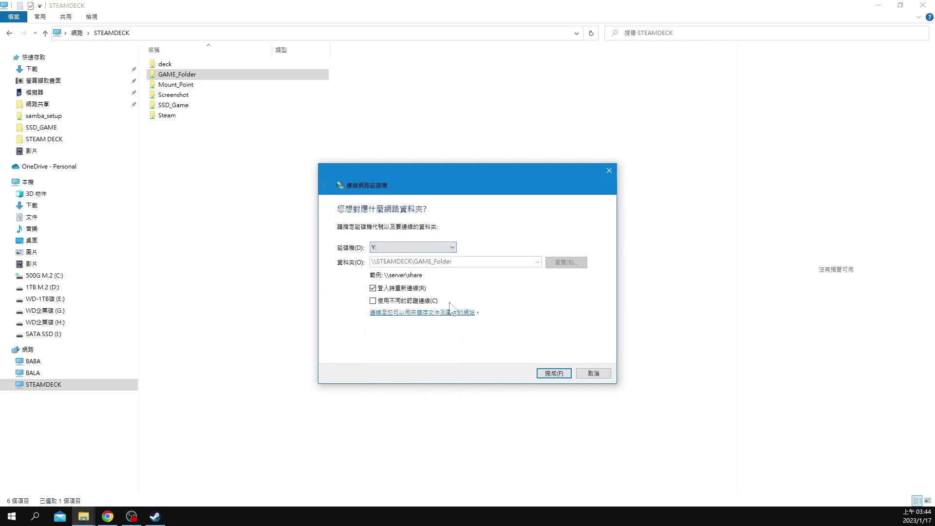
left_click(554, 374)
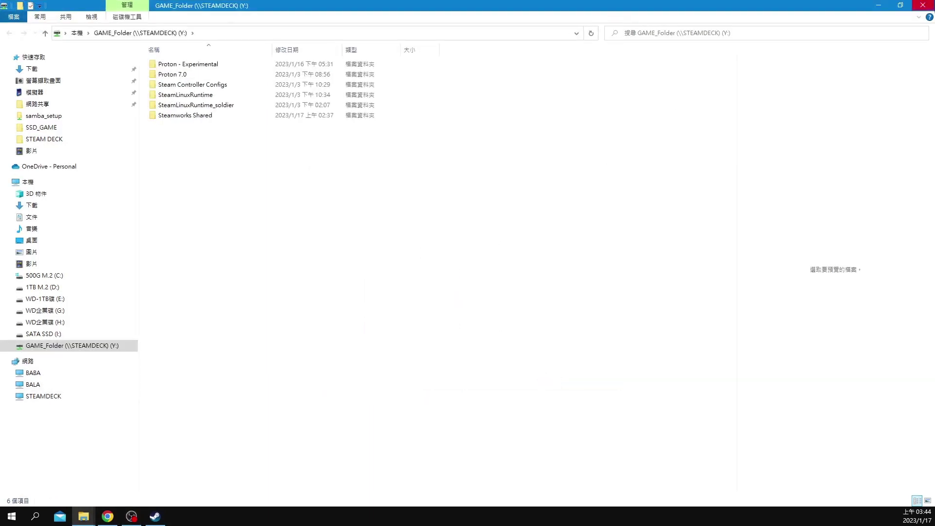
left_click(923, 4)
- Map the SSD_Game share on STEAMDECK as network drive Z: with reconnection at sign-in
left_click(193, 95)
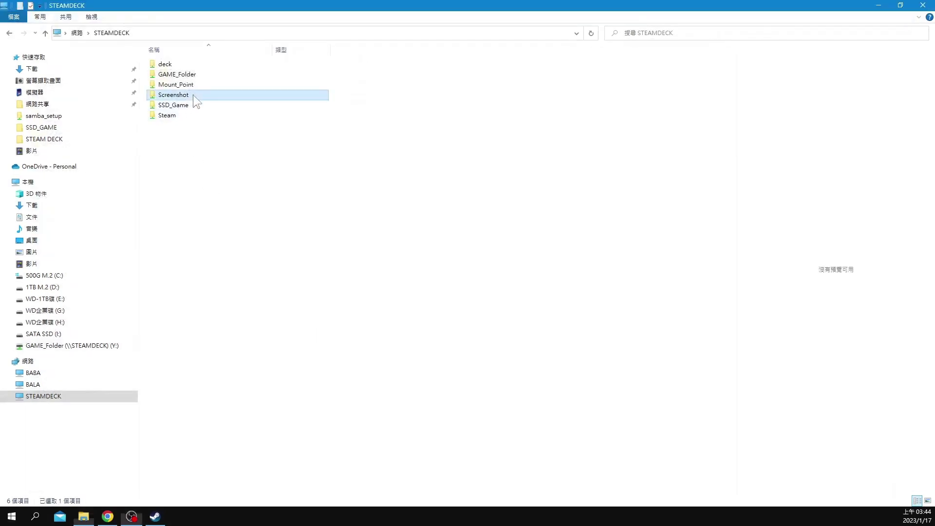
right_click(193, 104)
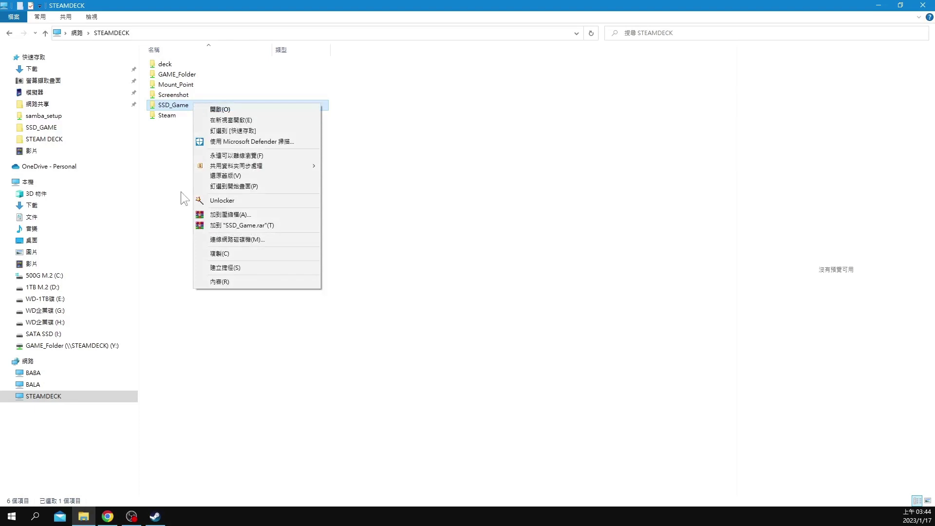
left_click(242, 244)
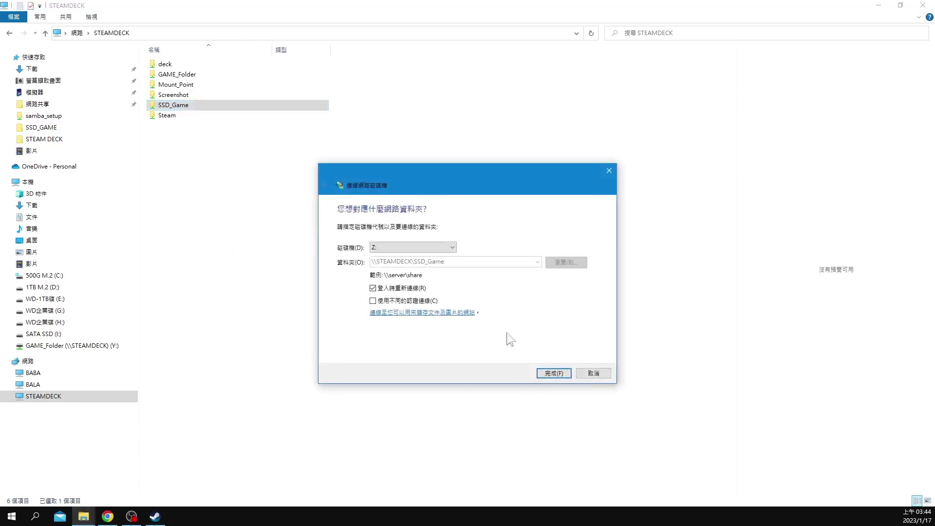
left_click(554, 370)
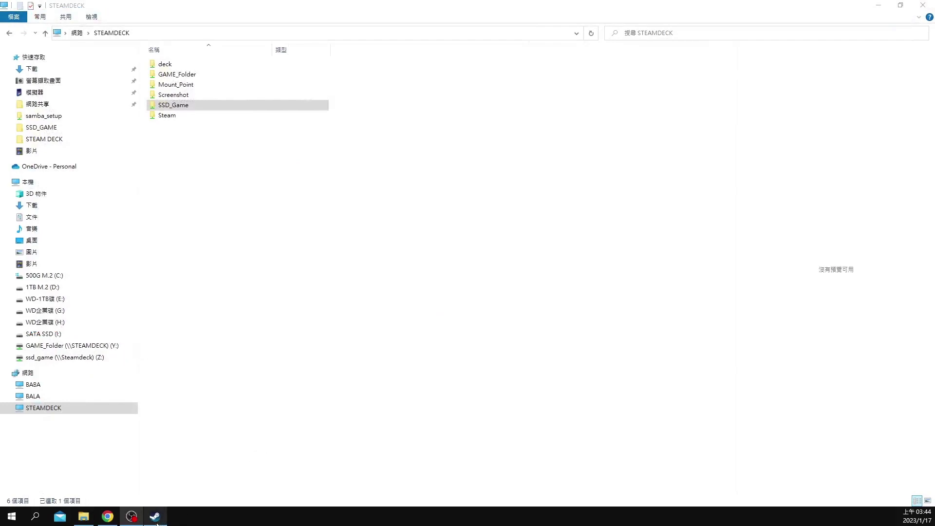
- Switch to Steam and open the storage manager for library folders from the download settings
left_click(157, 517)
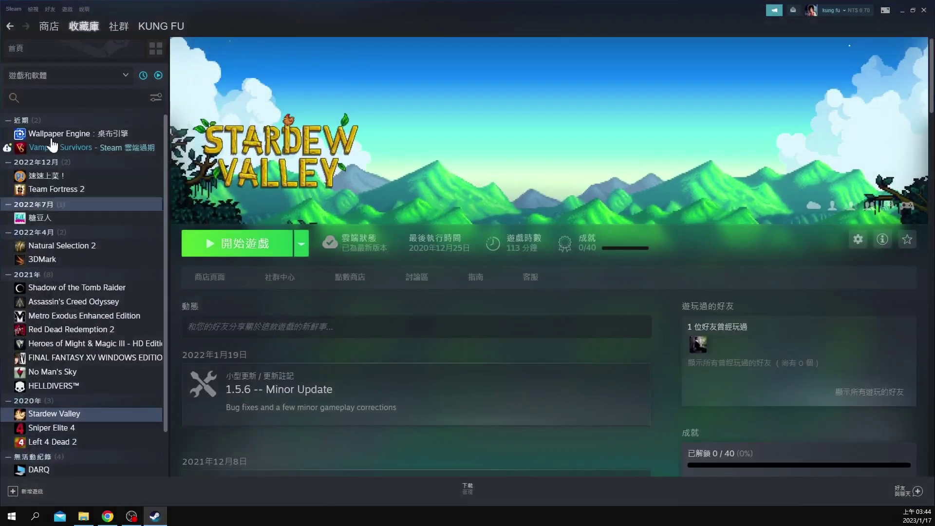
left_click(14, 9)
left_click(16, 69)
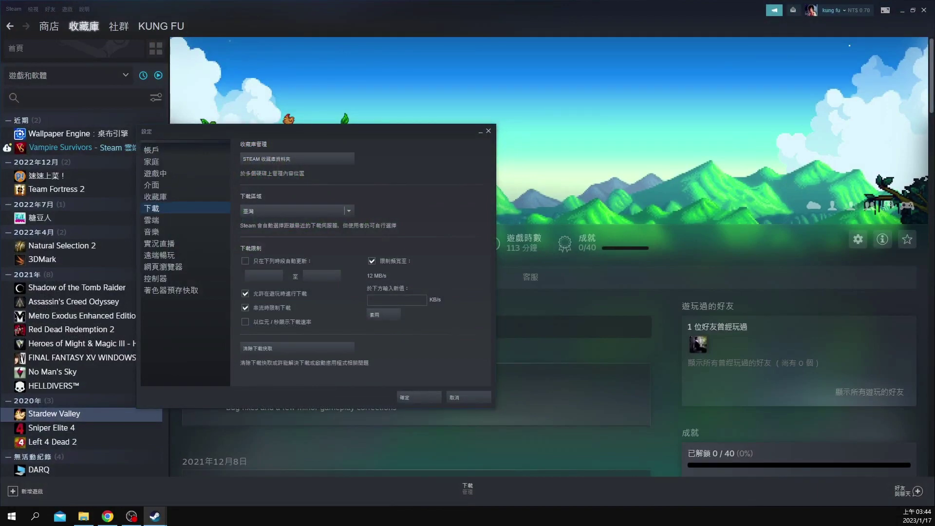
left_click(297, 158)
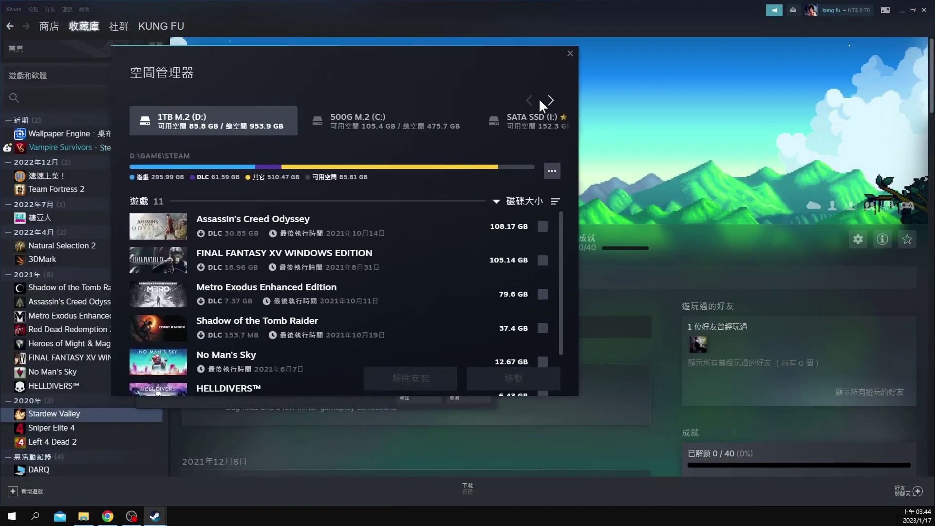
- Add a new Steam library folder on the mapped network drive Y:
left_click(551, 100)
left_click(547, 115)
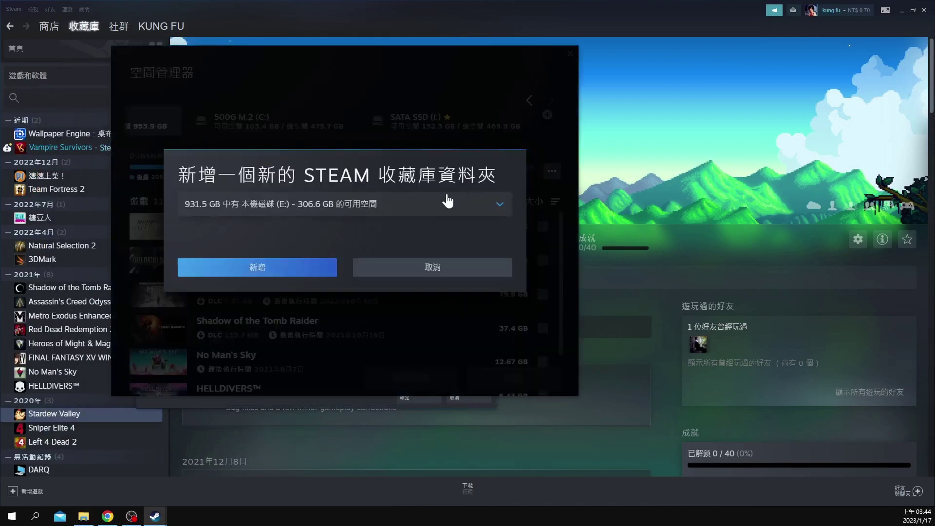
left_click(397, 207)
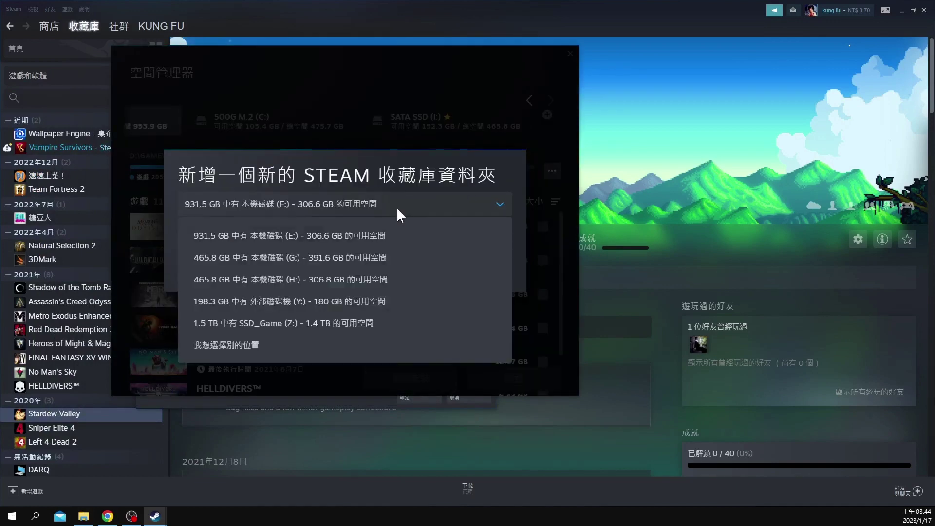
left_click(310, 305)
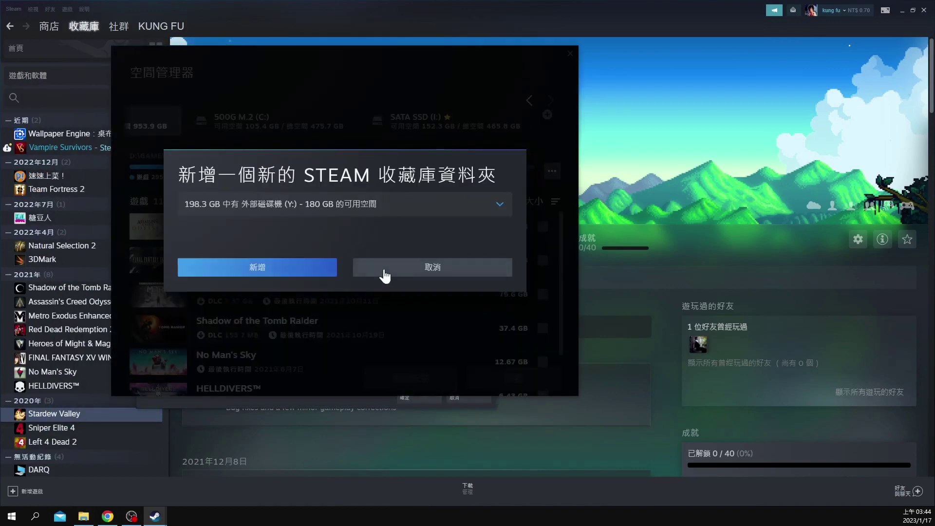
left_click(327, 273)
- Add another Steam library folder on the SSD_Game drive Z: and look through its installed games
left_click(548, 121)
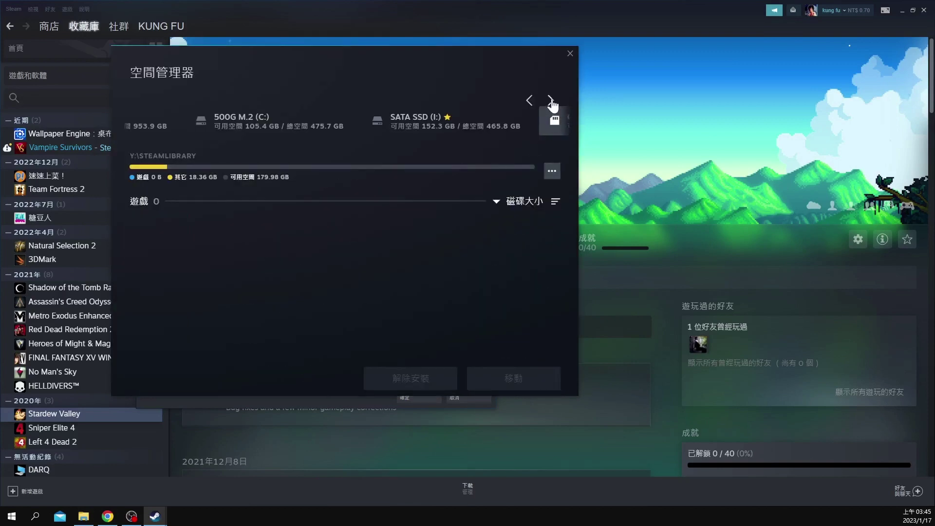
left_click(551, 100)
left_click(549, 118)
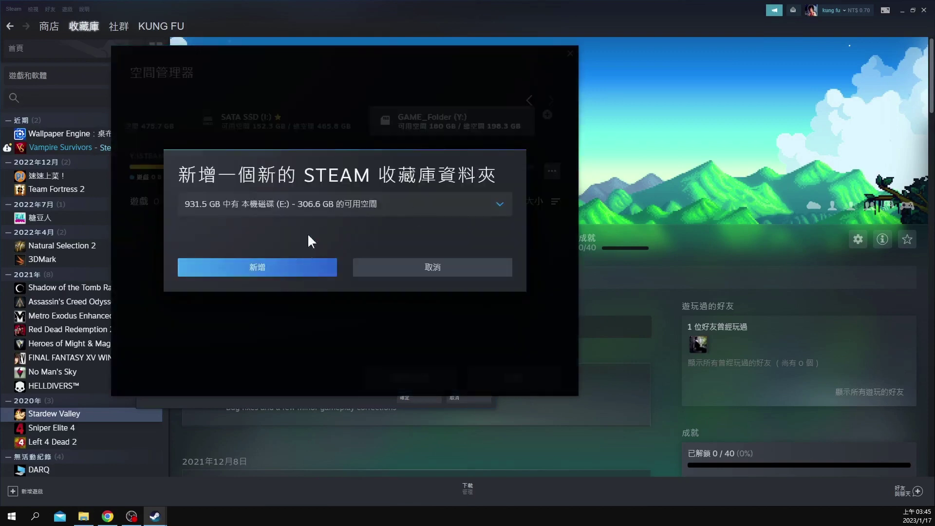
left_click(302, 207)
left_click(264, 302)
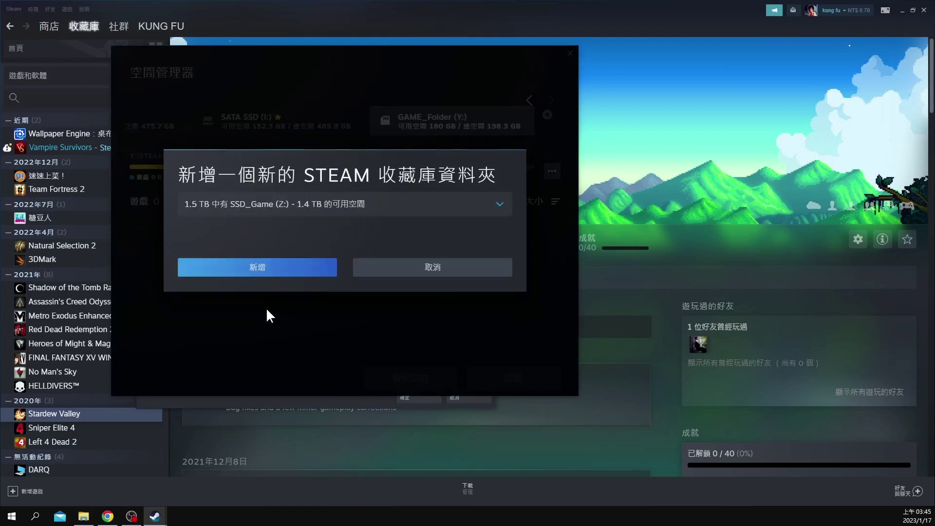
left_click(289, 273)
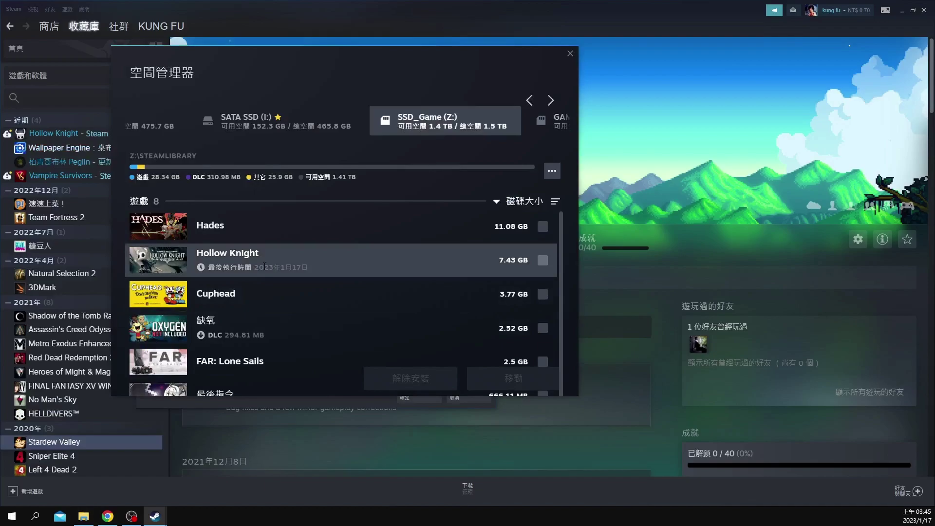
scroll(267, 271, "down", 1)
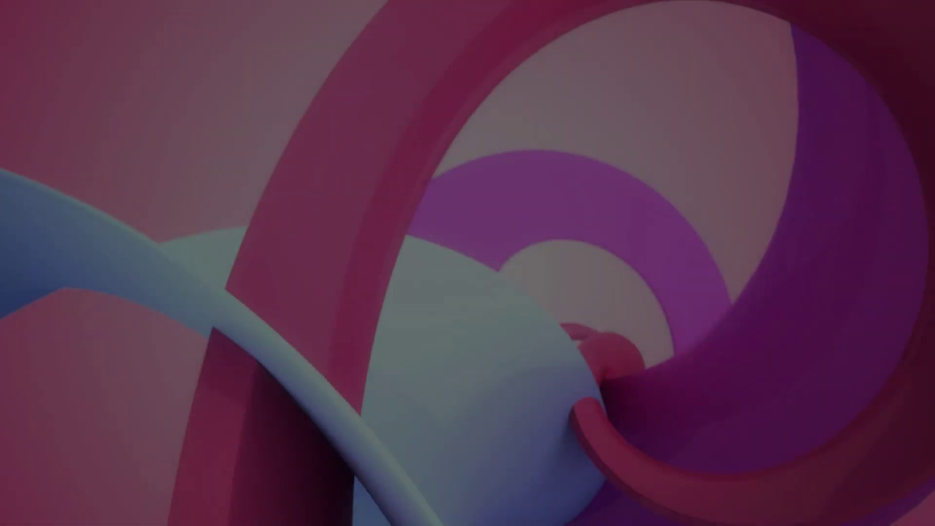